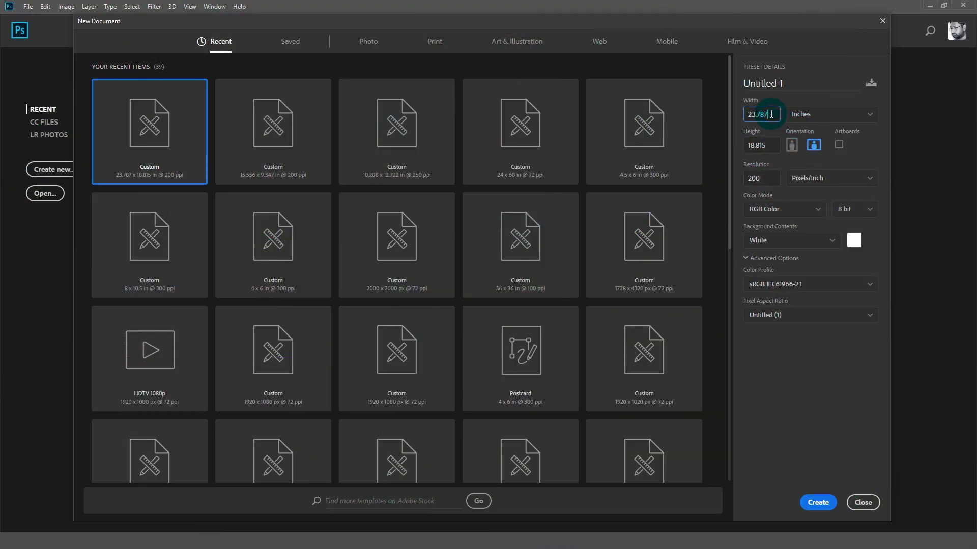
Enter Width 4.5 in, Height 6.5 in and Resolution 250 Pixels/Inch for the new document
double_click(771, 114)
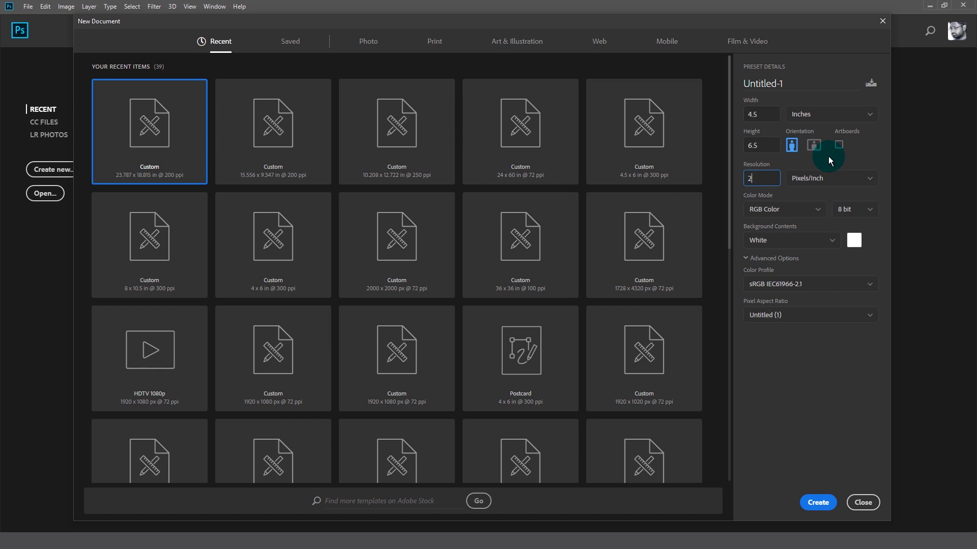
Create the blank document and add a Gradient Fill layer
click(817, 503)
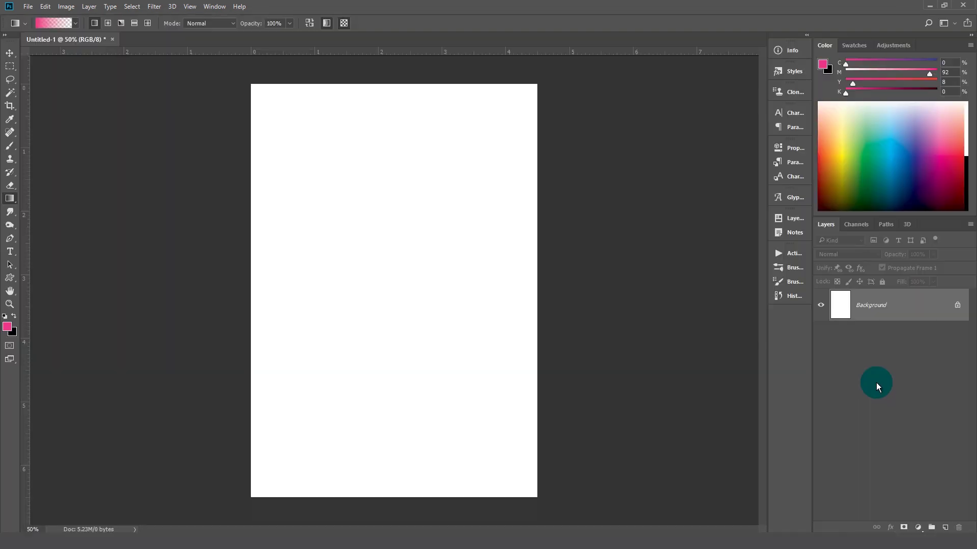
click(919, 528)
click(885, 315)
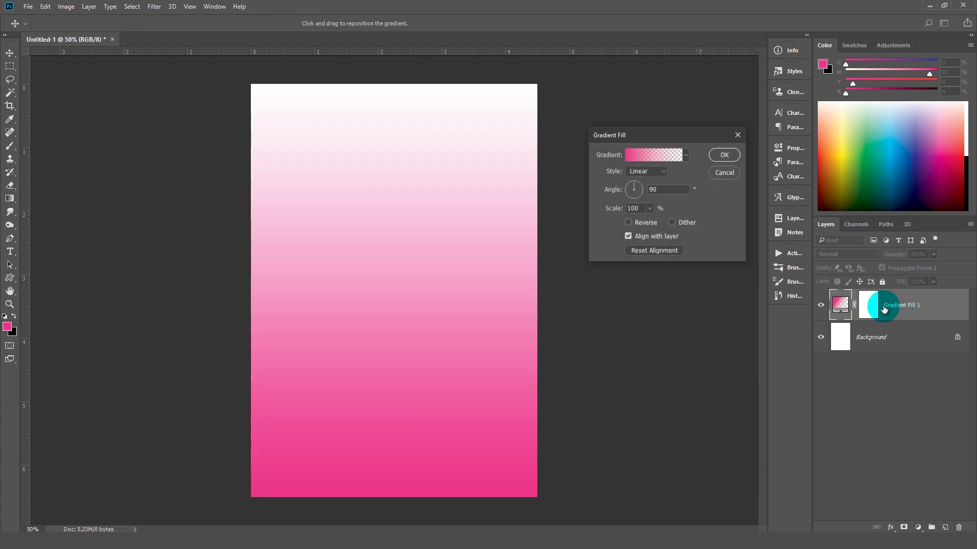
Set the gradient's starting colour stop to bright green 3ae95f
click(653, 155)
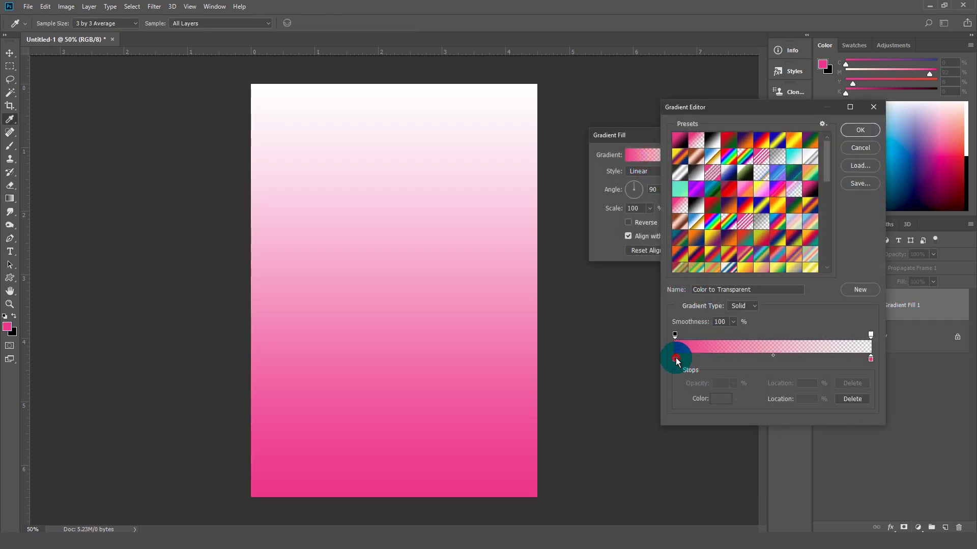
click(718, 399)
click(685, 252)
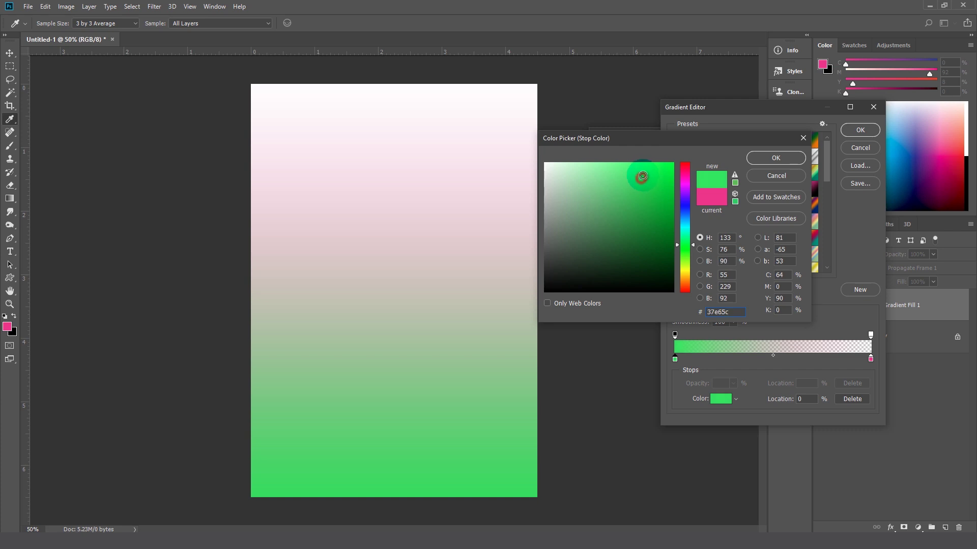
drag(643, 176, 642, 174)
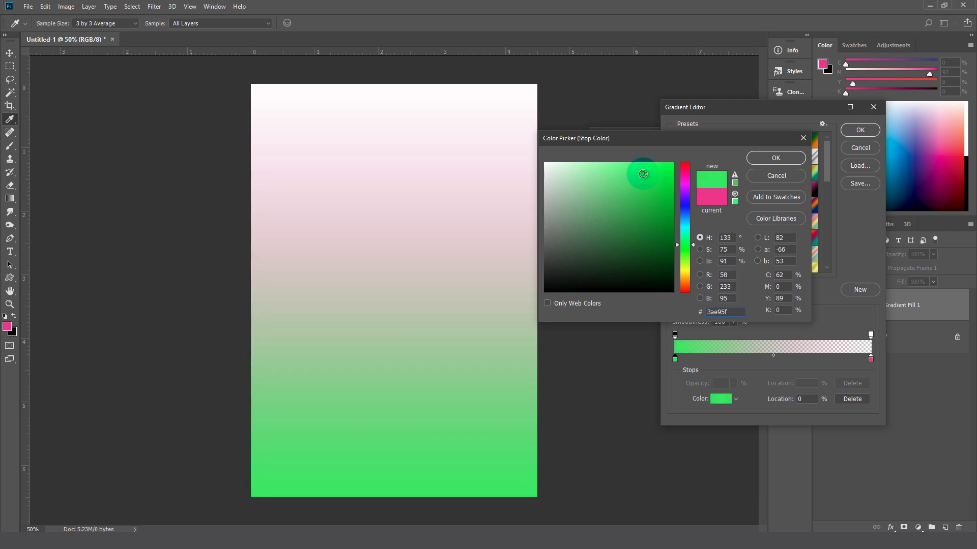
click(762, 157)
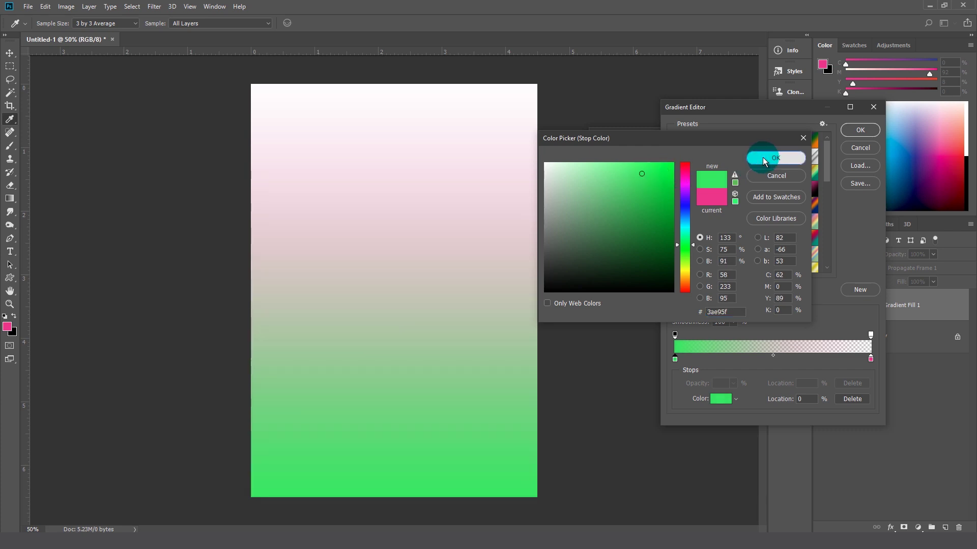
Change the gradient's ending stop from pink to a yellower green and accept the gradient
click(871, 360)
click(725, 399)
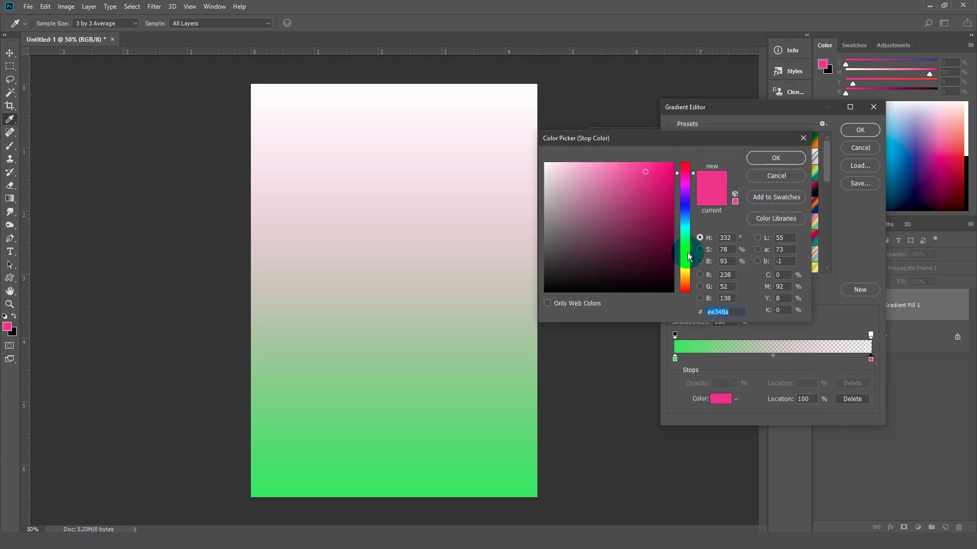
drag(687, 257, 687, 239)
click(629, 188)
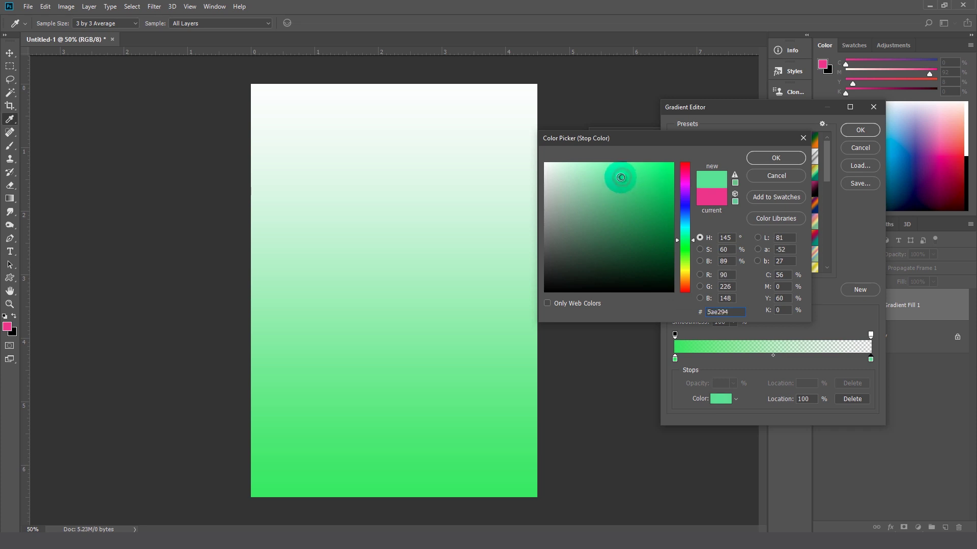
drag(614, 181, 628, 183)
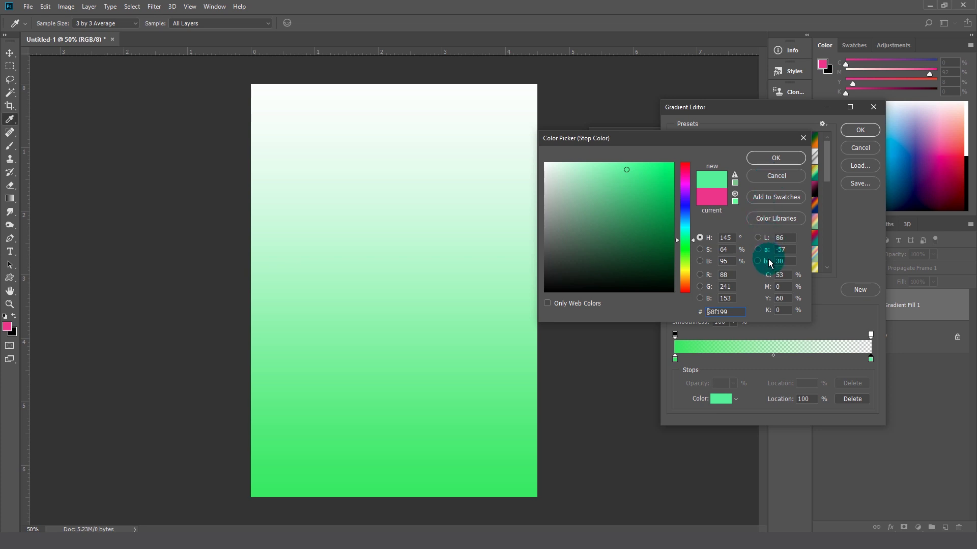
drag(679, 243, 679, 246)
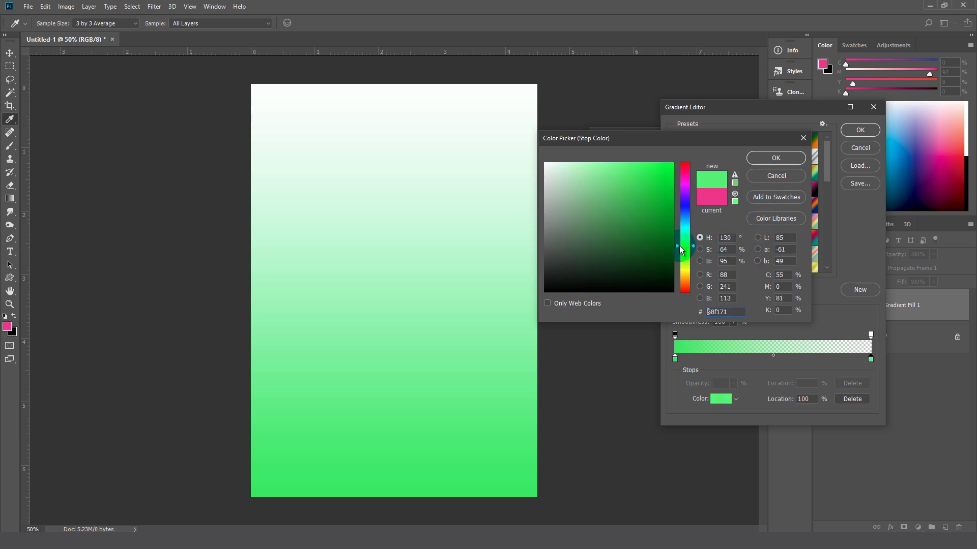
click(769, 160)
click(764, 162)
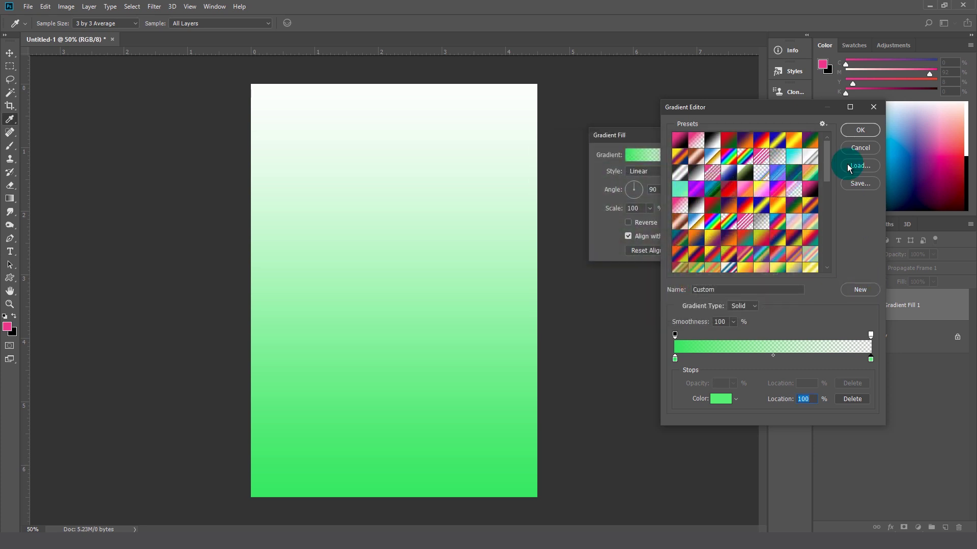
click(860, 130)
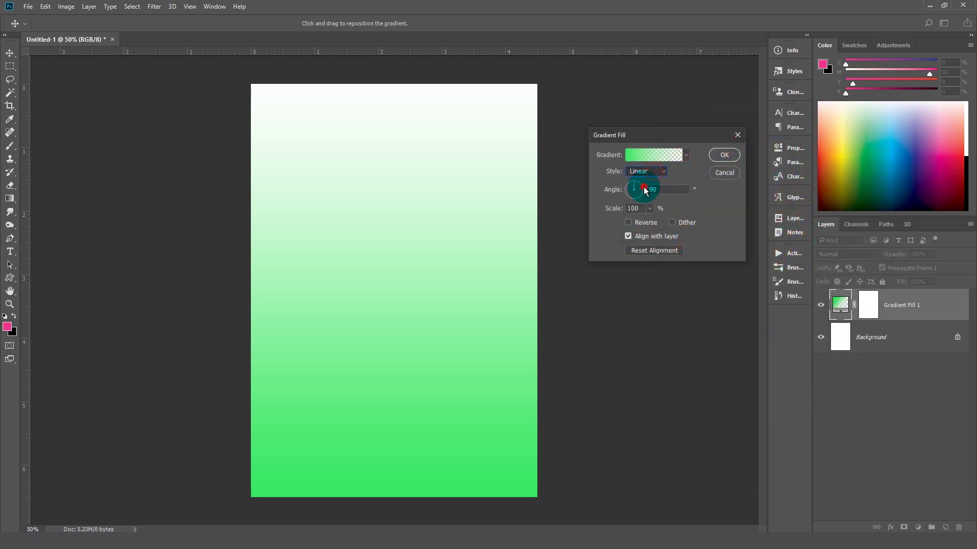
Make the gradient fill Radial and Reversed so the centre is white
key(Down)
click(628, 224)
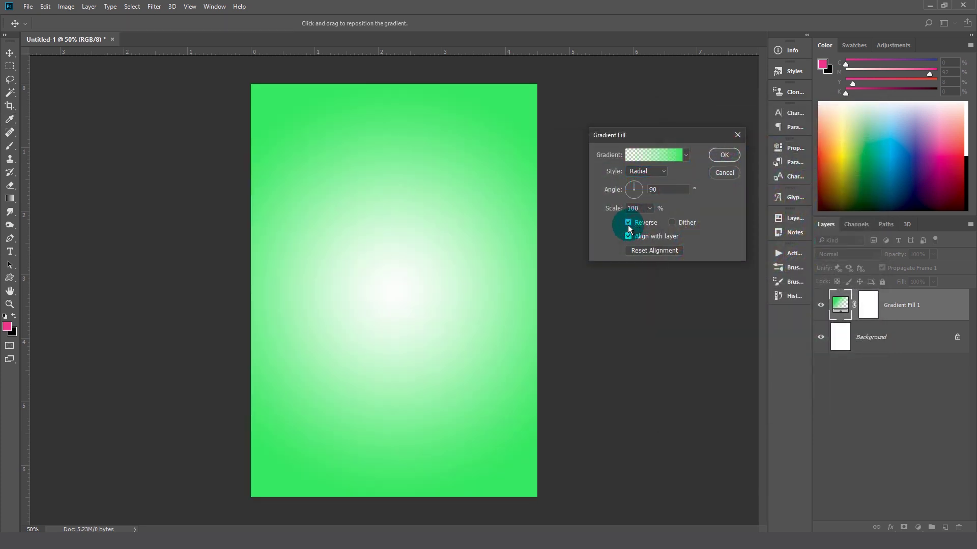
click(720, 156)
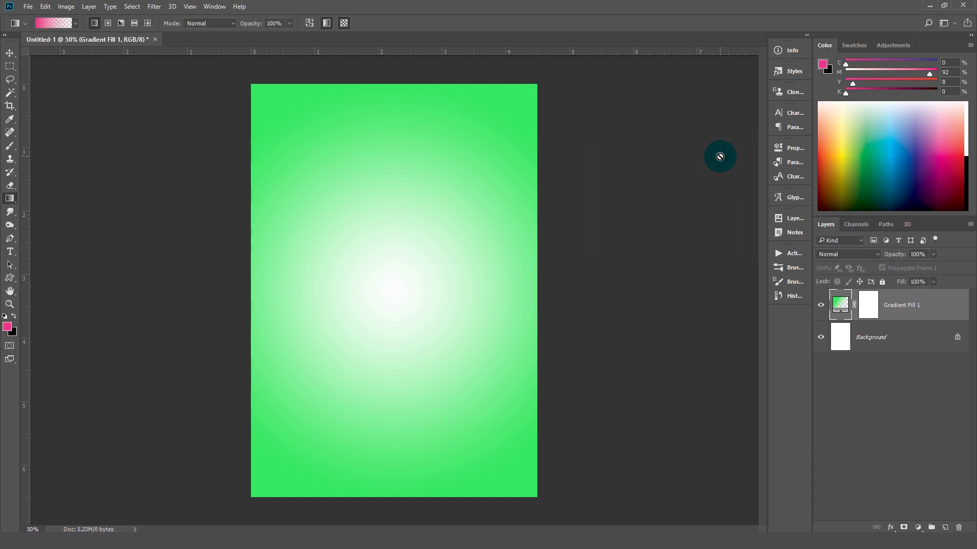
Place the Veggie Burger image as an embedded layer and fit the page in the window
click(28, 6)
click(51, 196)
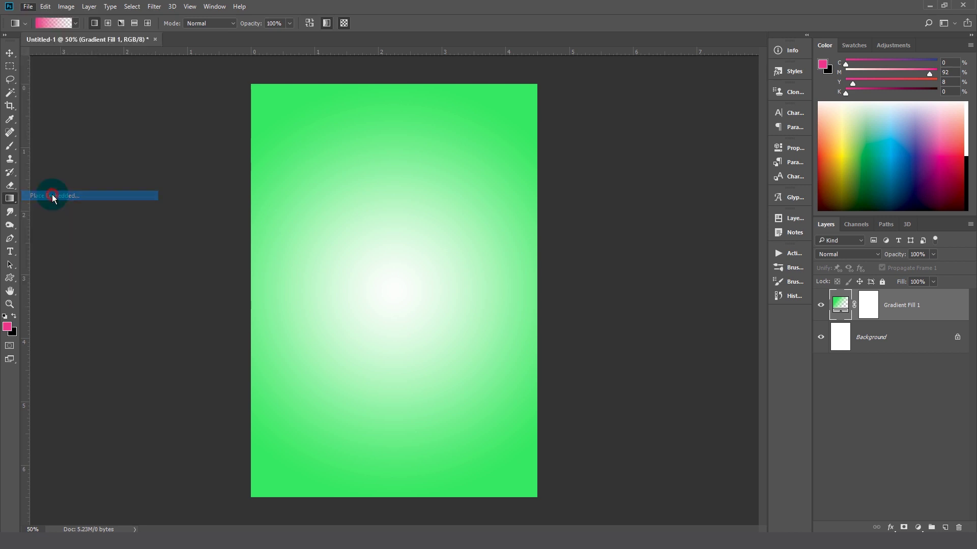
click(248, 168)
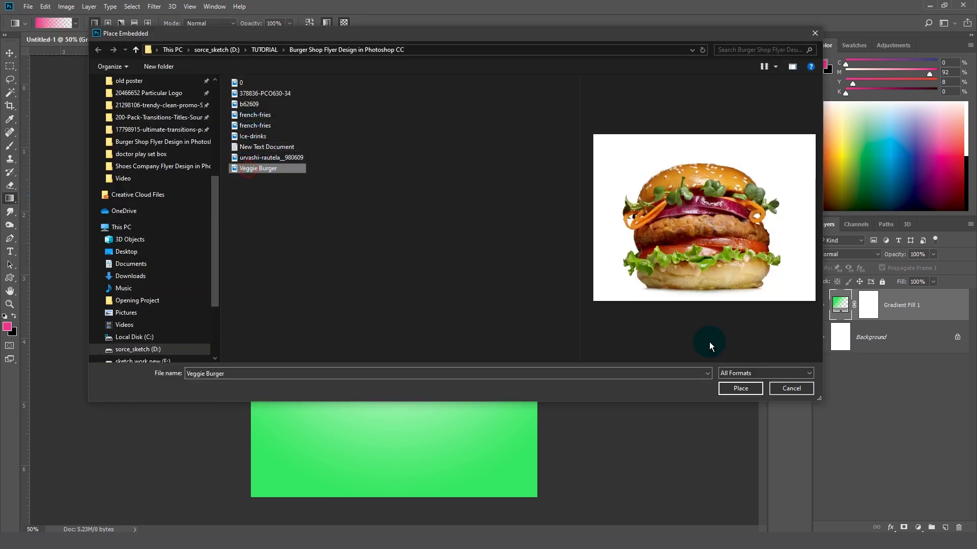
click(725, 388)
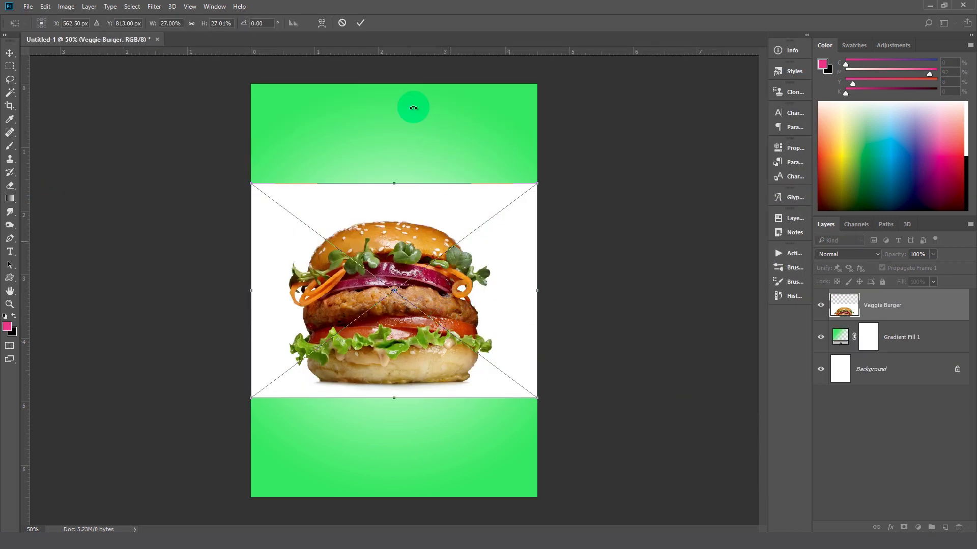
click(359, 23)
key(ctrl+0)
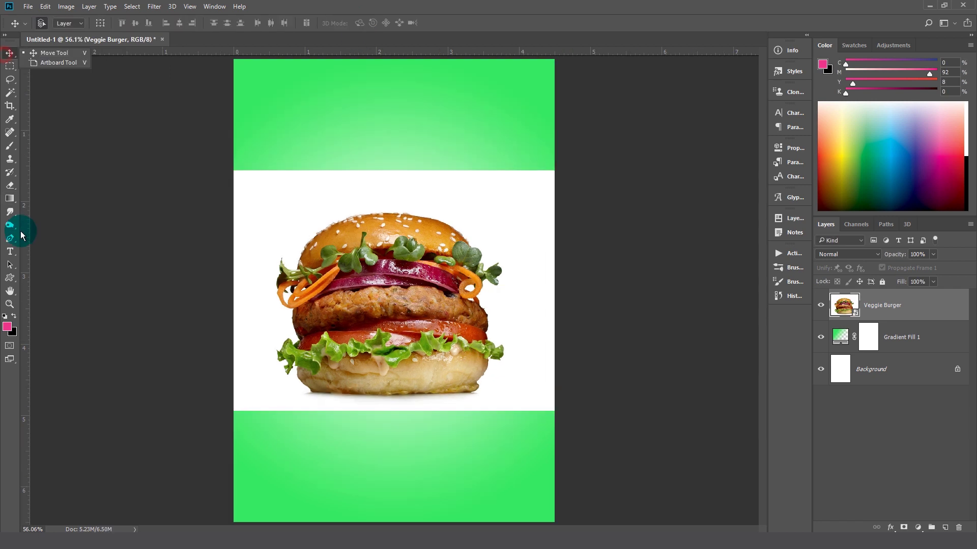
Switch to the Pen tool and start the path at the bottom bun, curving up its left edge
right_click(10, 238)
click(47, 239)
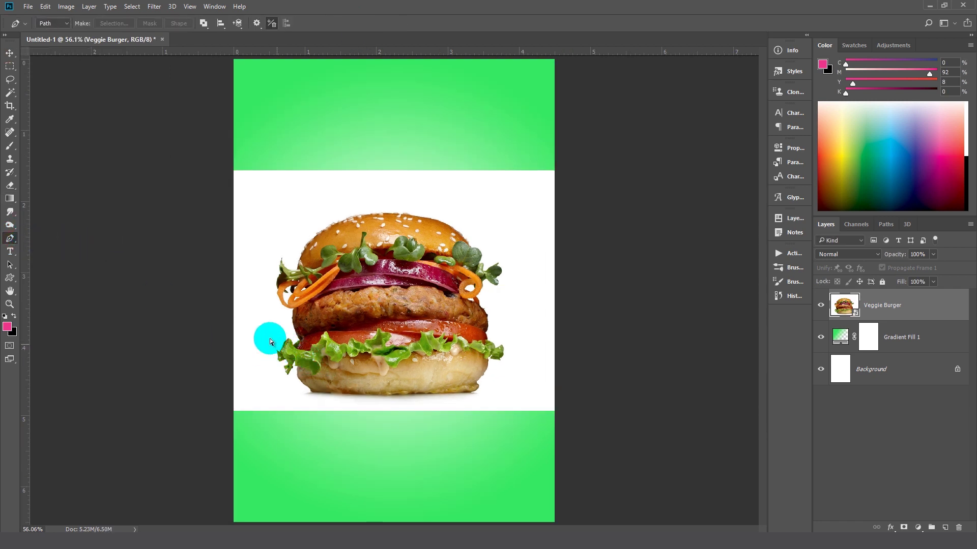
drag(256, 326, 361, 395)
click(413, 500)
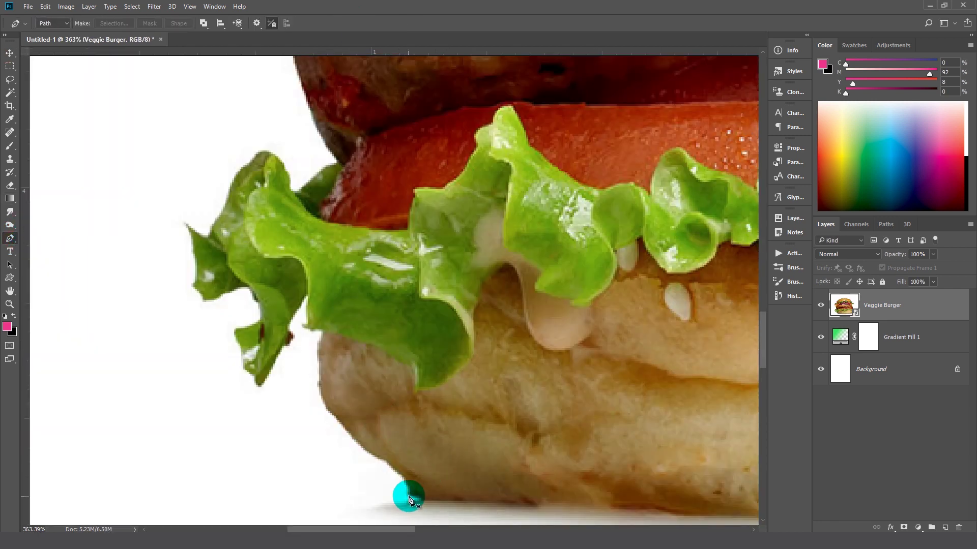
click(409, 494)
mouse_move(397, 477)
mouse_down()
mouse_move(333, 420)
mouse_move(322, 338)
mouse_move(258, 388)
mouse_move(242, 331)
mouse_move(260, 319)
mouse_up()
click(320, 331)
click(305, 330)
click(307, 297)
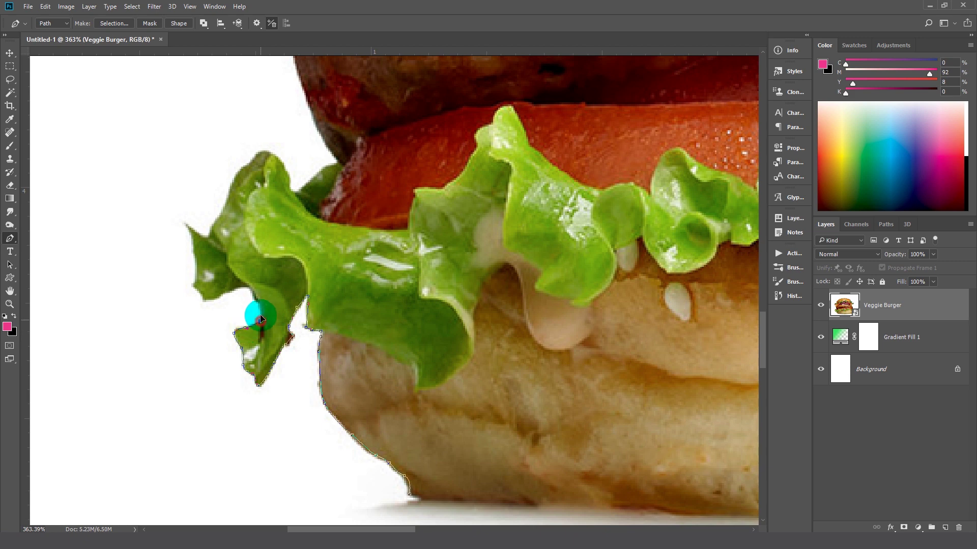
Extend the path up the left lettuce edge to where the lettuce meets the patty
scroll(260, 320, down, 5)
scroll(262, 348, up, 6)
click(369, 339)
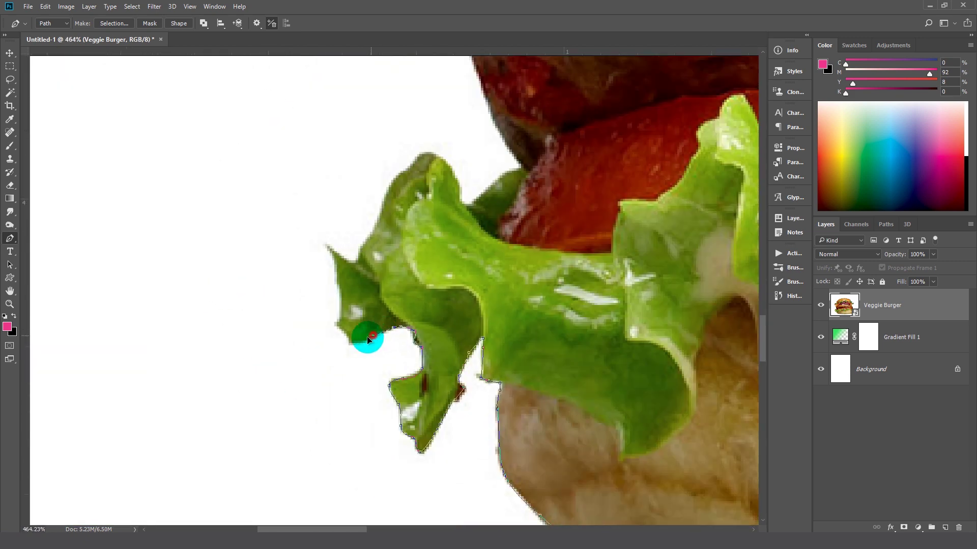
drag(351, 342, 341, 326)
drag(328, 247, 321, 239)
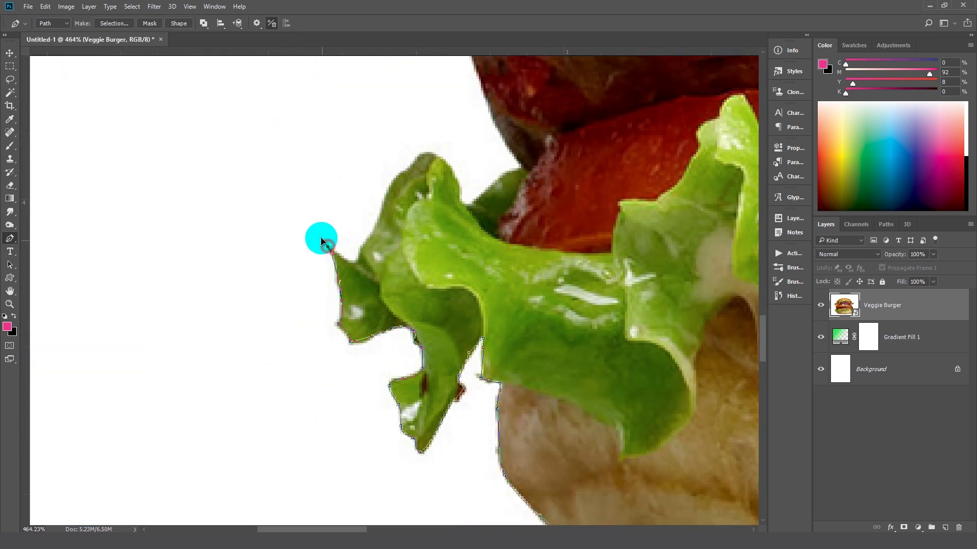
click(382, 215)
click(397, 182)
click(427, 154)
click(466, 206)
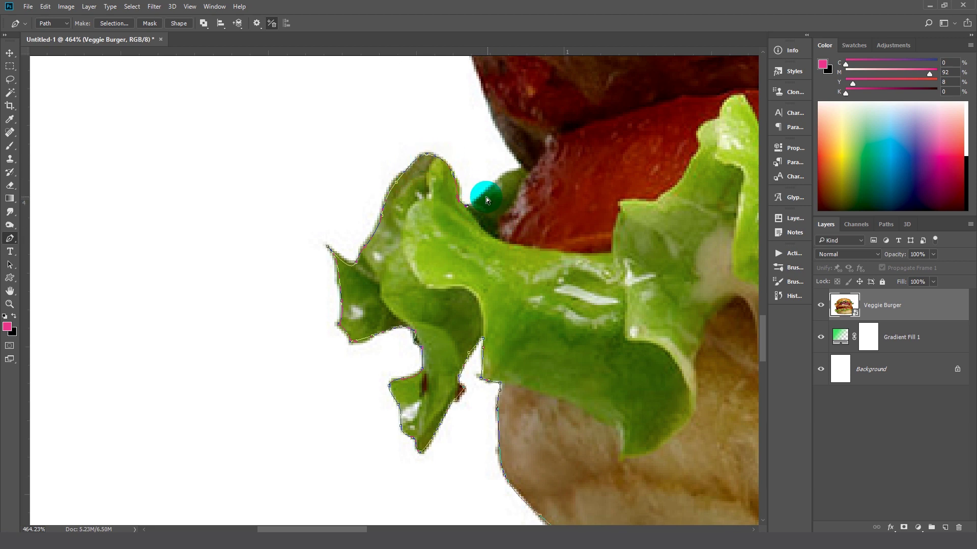
click(524, 167)
Trace the patty's left edge and around the carrot curl with anchors
scroll(517, 130, up, 4)
click(360, 211)
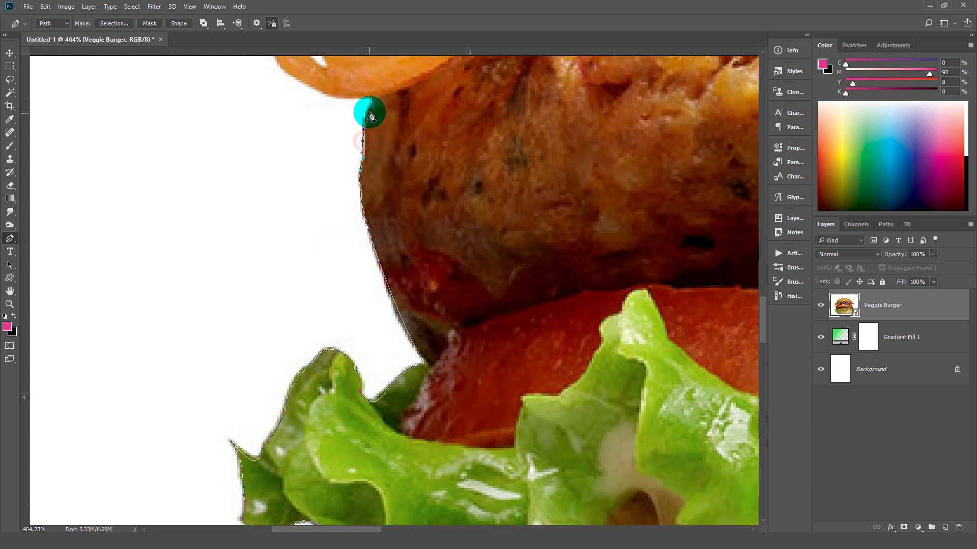
scroll(366, 109, up, 4)
drag(459, 286, 406, 277)
click(326, 167)
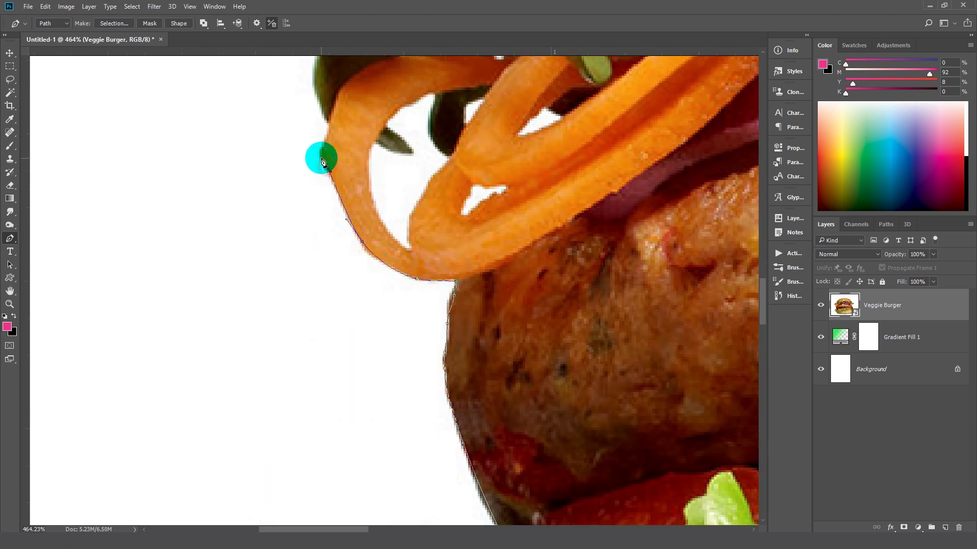
click(328, 128)
click(314, 80)
scroll(316, 89, up, 4)
click(396, 208)
click(418, 168)
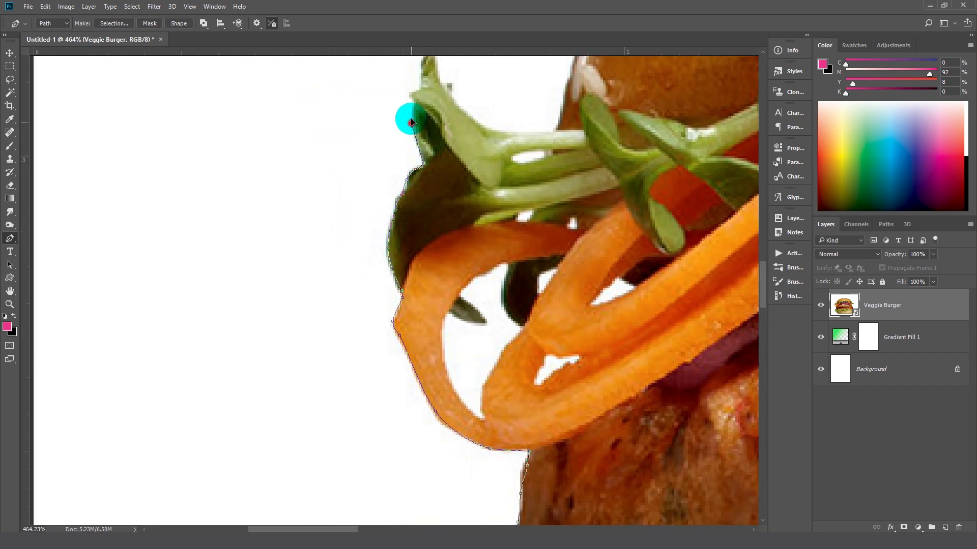
Continue the path around the sprout tip, along its stem and up the bun's left edge
drag(406, 120, 342, 283)
click(326, 275)
click(345, 227)
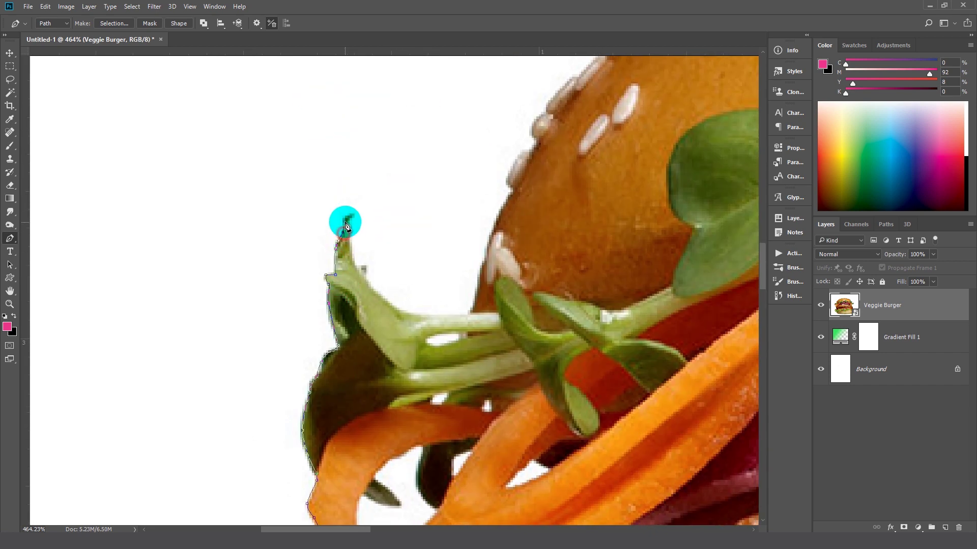
click(399, 310)
click(468, 315)
click(477, 296)
click(496, 222)
click(513, 184)
click(516, 160)
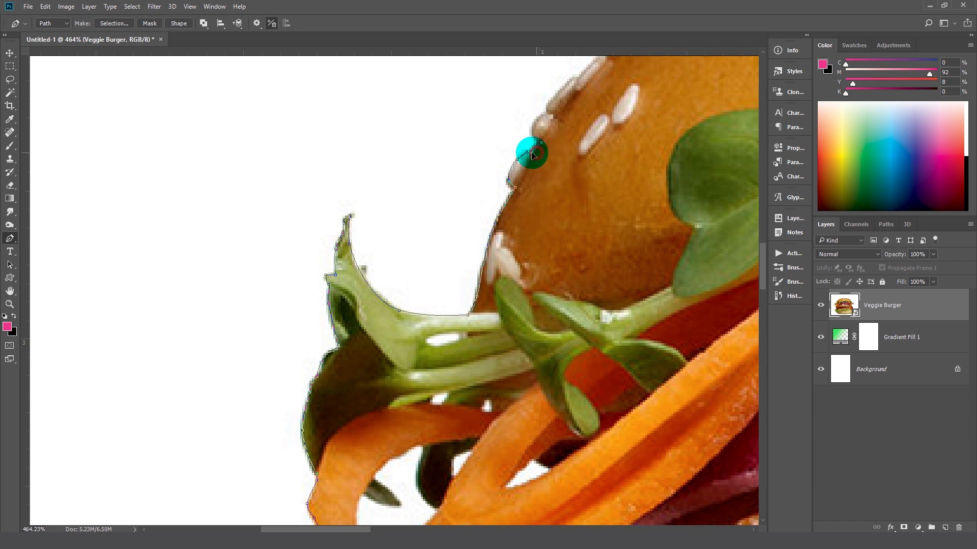
click(538, 143)
click(545, 114)
Trace the path up the sesame bun's left side onto the bun top
drag(534, 120, 395, 242)
click(385, 241)
click(421, 218)
drag(439, 196, 447, 199)
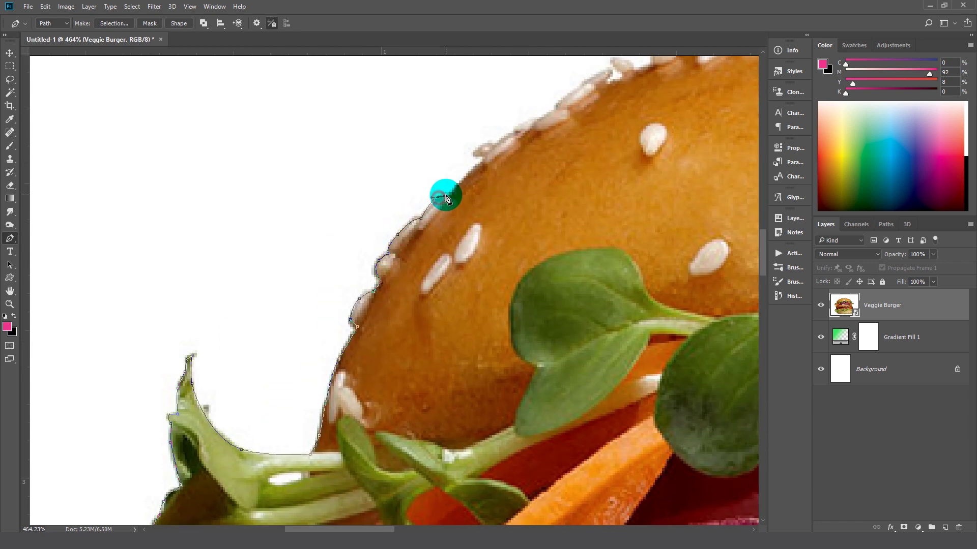
click(477, 151)
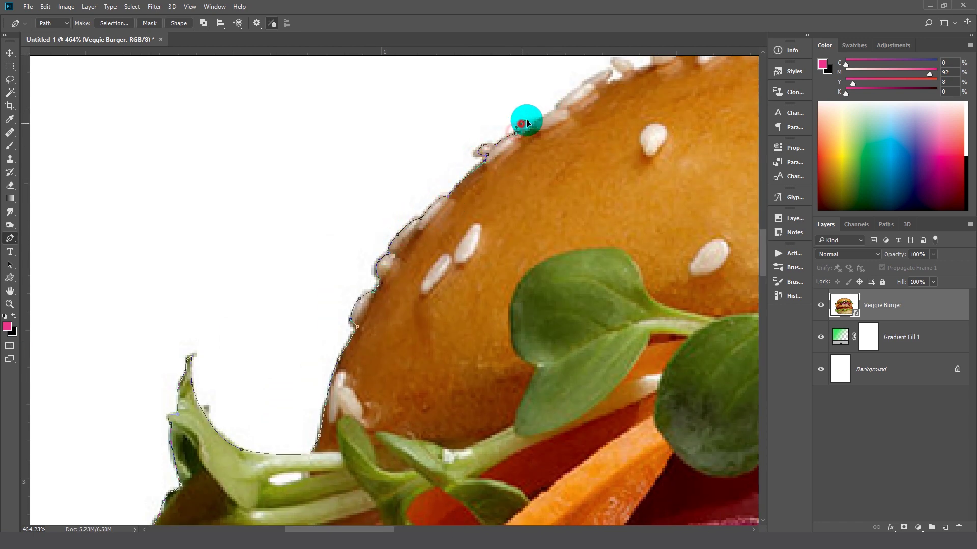
drag(526, 122, 453, 190)
click(480, 172)
click(515, 142)
click(532, 135)
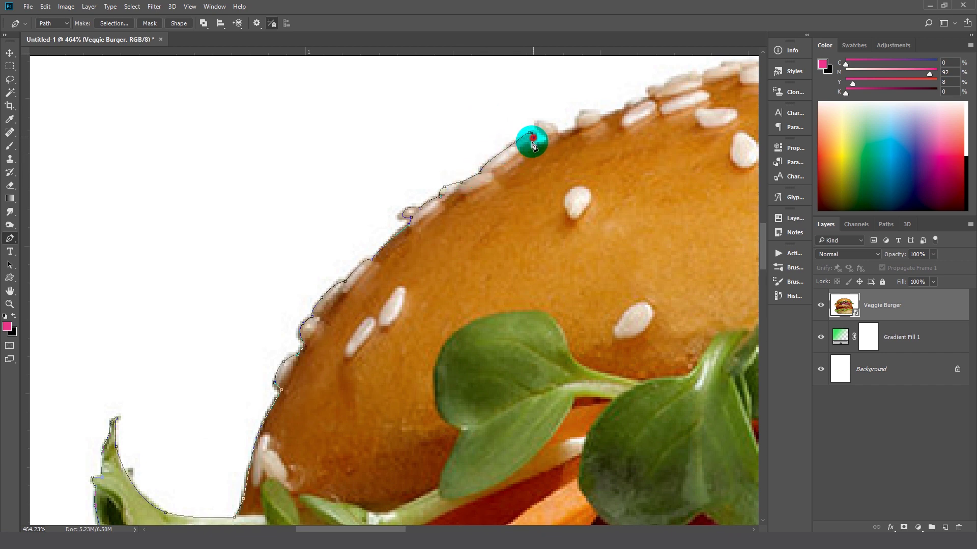
Extend the path across the sesame bun's crown to near its peak
drag(564, 133, 469, 203)
click(433, 177)
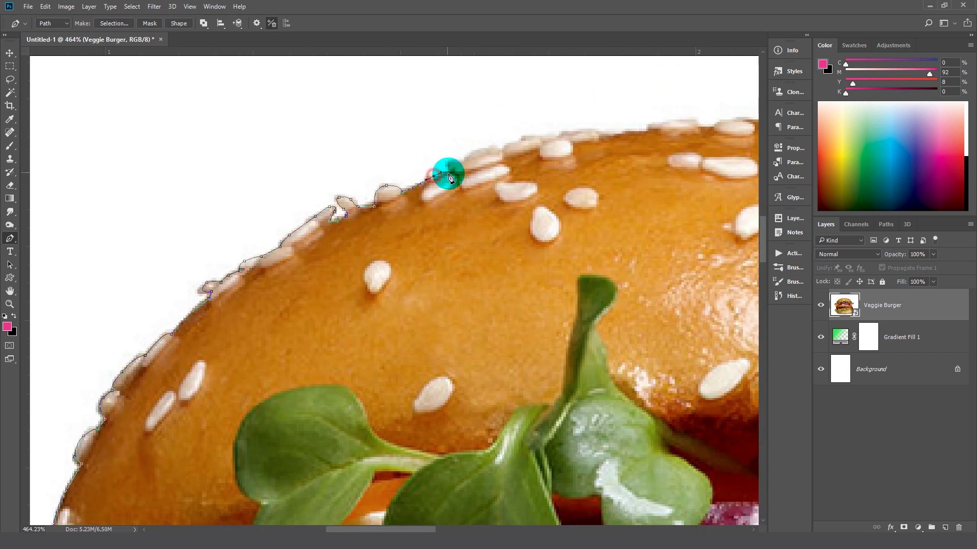
click(452, 164)
click(556, 138)
click(578, 132)
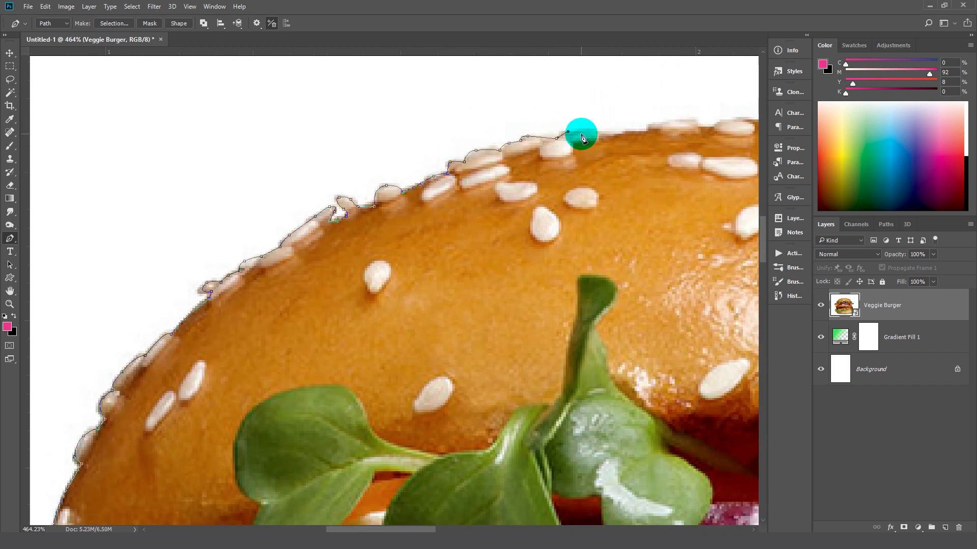
click(618, 133)
drag(701, 131, 528, 138)
click(558, 126)
click(596, 126)
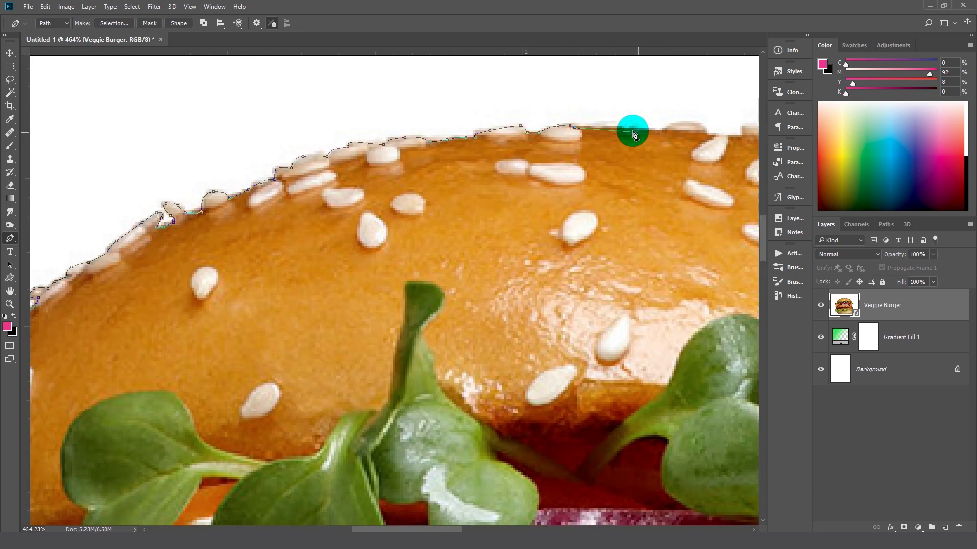
click(663, 130)
Carry the path over the bun's right curve and down toward the leaf
drag(684, 136, 471, 122)
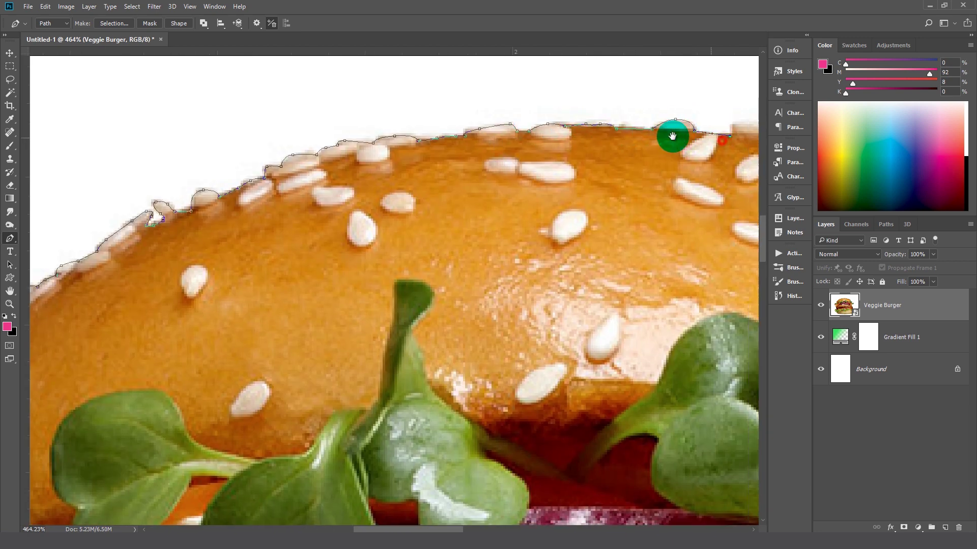
click(531, 137)
drag(648, 163, 577, 96)
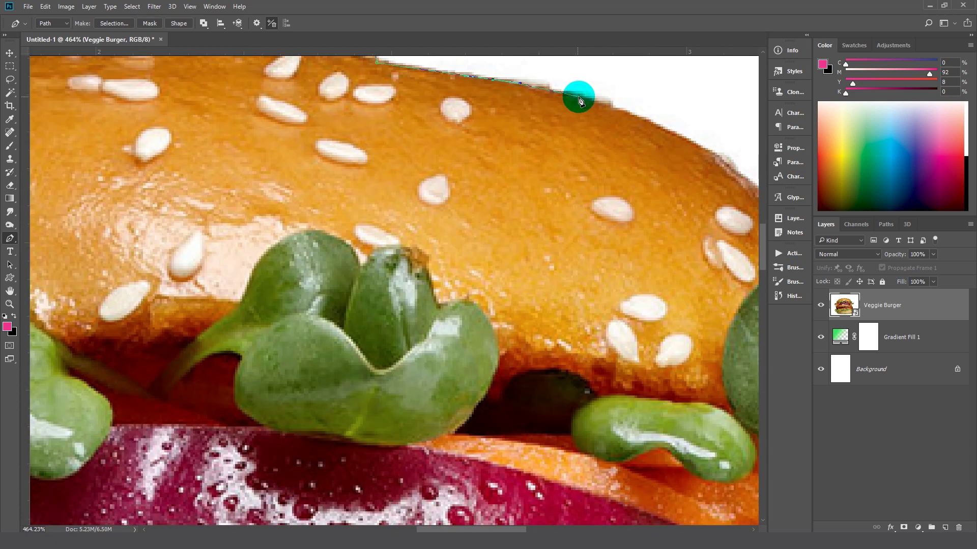
click(685, 138)
drag(685, 138, 598, 131)
click(599, 131)
click(633, 158)
click(647, 161)
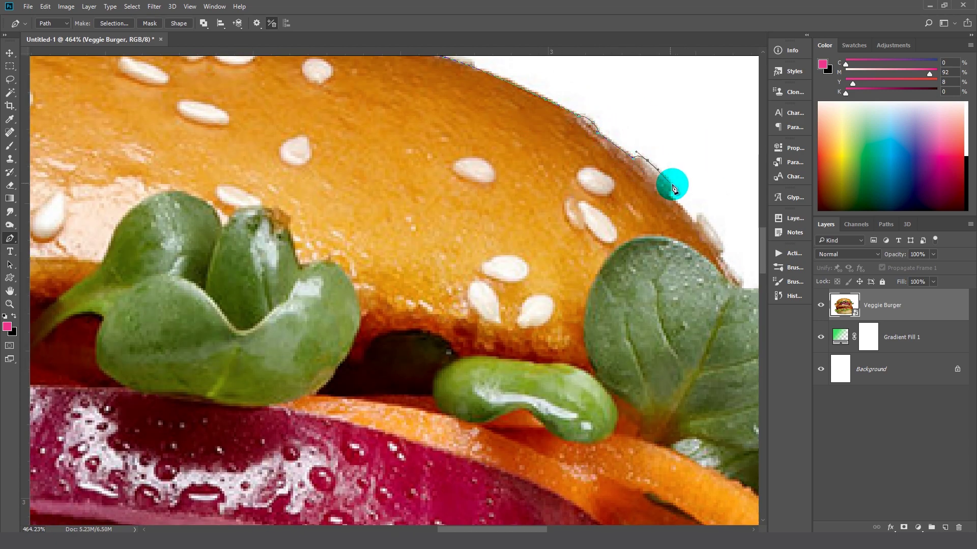
click(666, 196)
click(694, 220)
Trace where the bun meets the right leaf and down the leaf's outline
drag(703, 220, 520, 108)
click(534, 137)
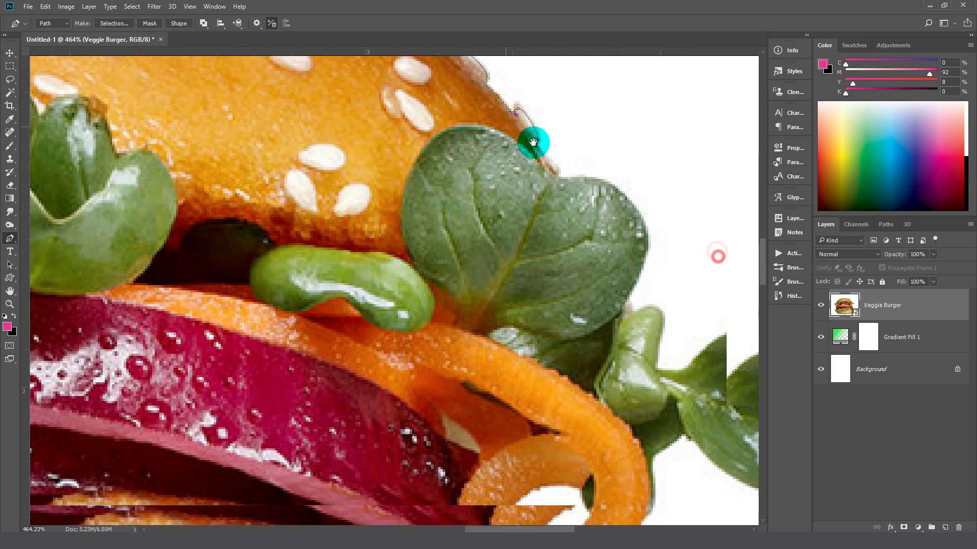
click(559, 173)
click(608, 181)
click(646, 238)
click(635, 277)
click(623, 300)
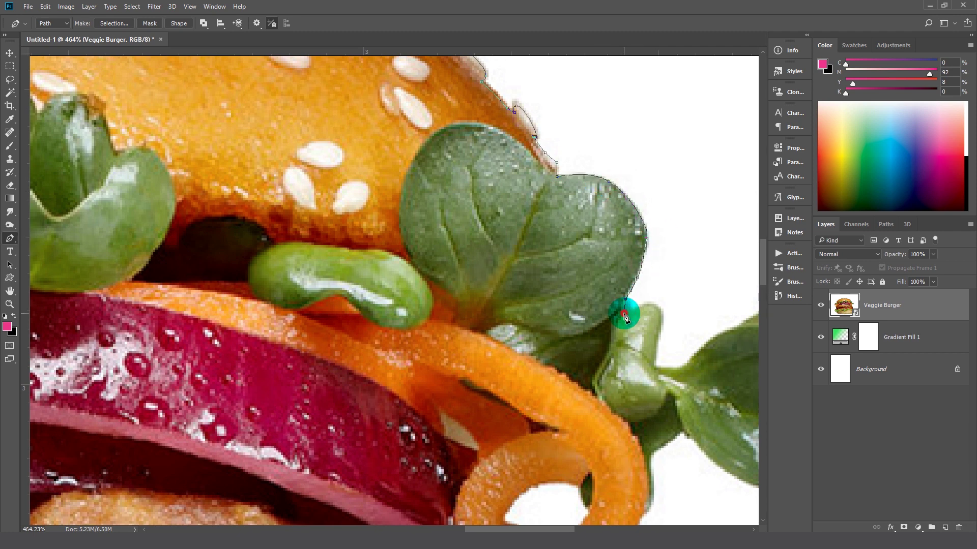
Outline the right-side sprouts, the stem notch and the lower leaf tip
drag(626, 312, 546, 223)
click(551, 182)
click(546, 222)
click(576, 222)
click(606, 188)
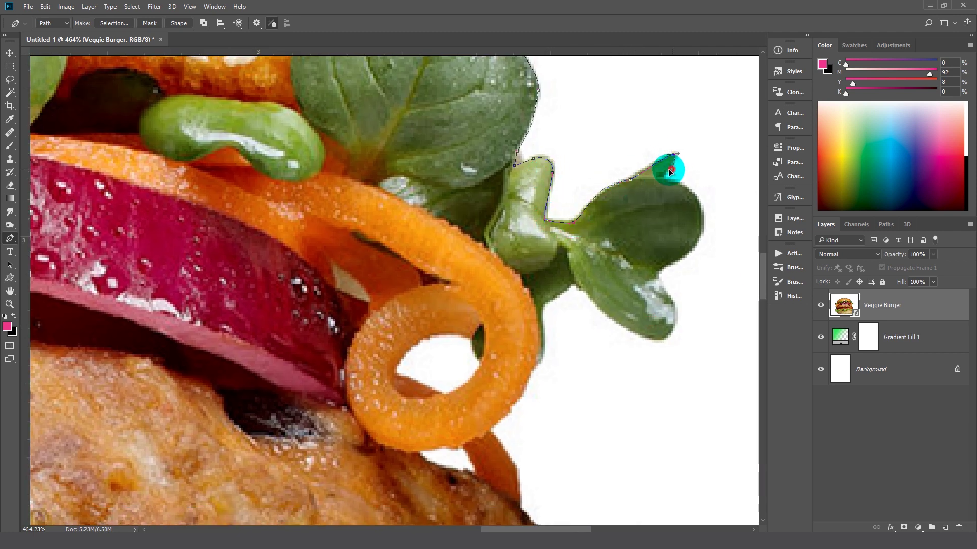
click(701, 219)
click(674, 262)
Follow the lower leaf edge and stem around the carrot ring
drag(664, 303, 643, 168)
click(654, 185)
click(647, 208)
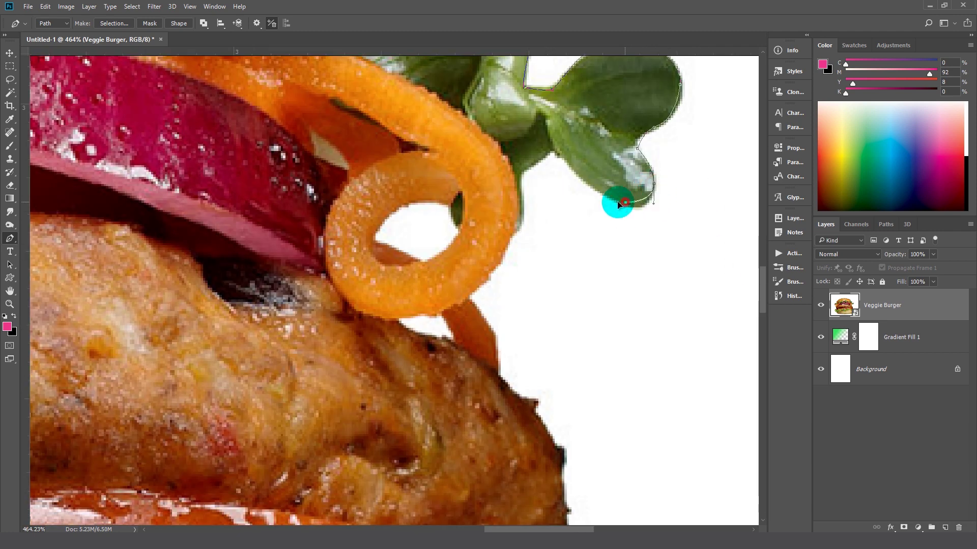
click(574, 170)
click(559, 154)
drag(514, 188, 561, 183)
click(568, 218)
click(546, 257)
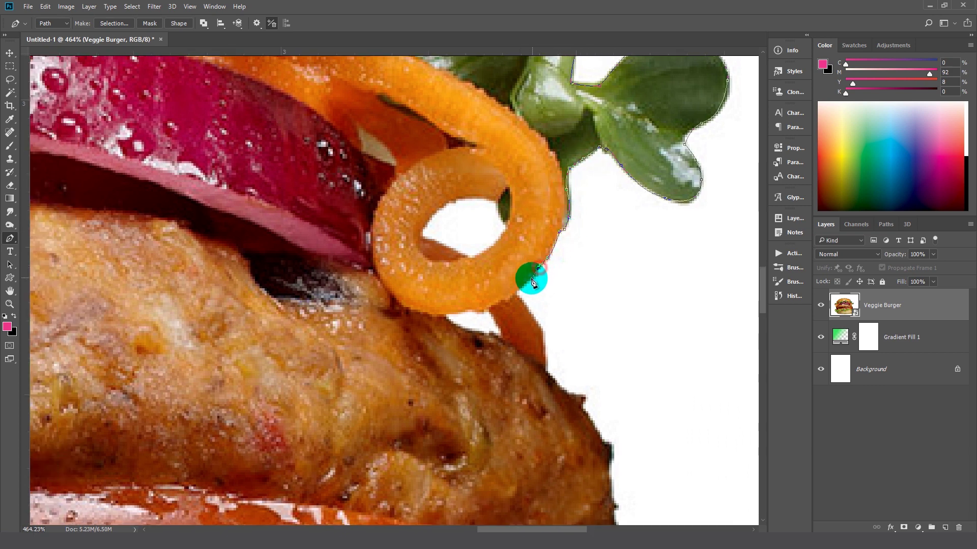
Trace the patty's right edge down to where it meets the tomato
drag(532, 283, 567, 158)
click(580, 235)
click(600, 258)
drag(631, 293, 590, 178)
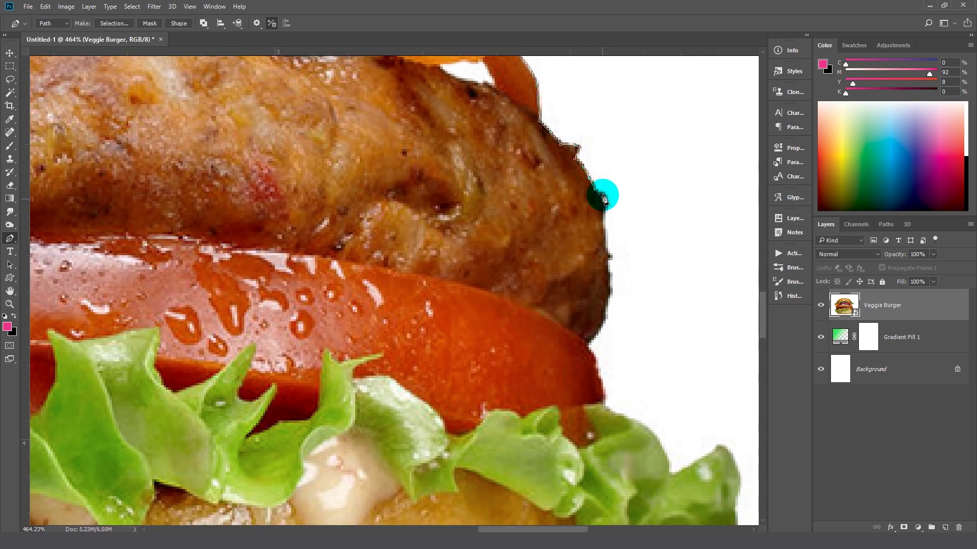
click(610, 260)
click(613, 292)
click(608, 323)
click(590, 348)
scroll(604, 353, down, 3)
drag(587, 244, 588, 283)
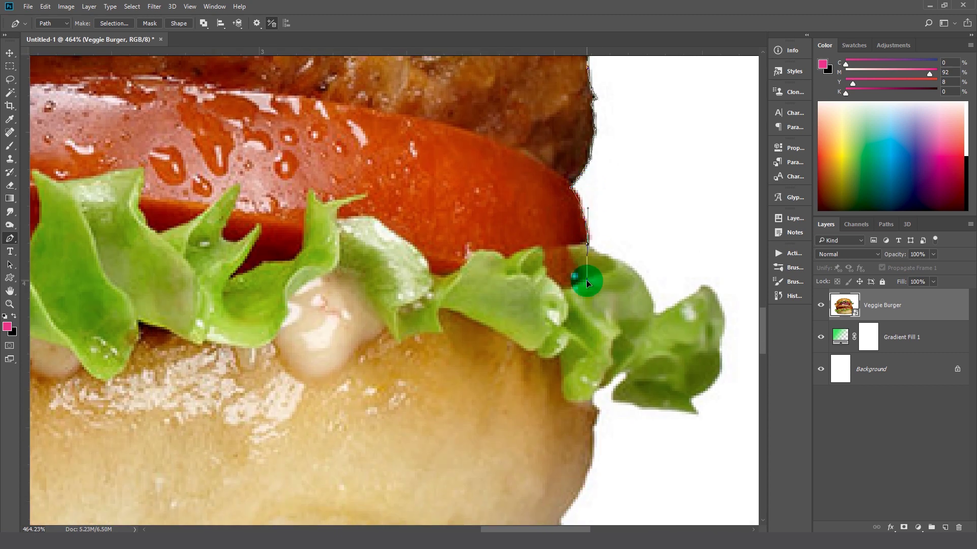
Continue the path along the tomato and down the right lettuce edge
click(604, 256)
click(634, 270)
click(653, 315)
click(672, 308)
click(688, 299)
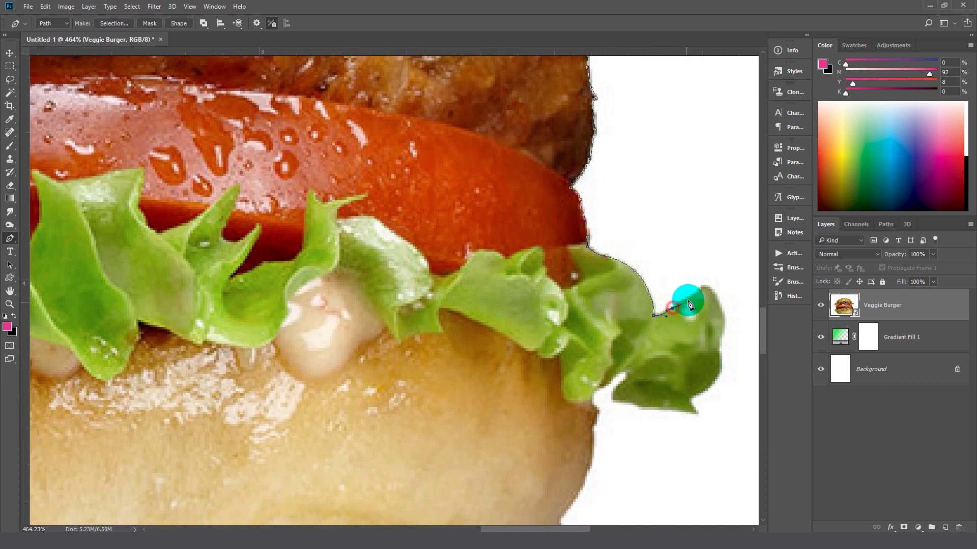
click(722, 332)
click(720, 367)
click(702, 389)
Trace under the lettuce tip and down the bottom bun's right edge, leaving the path open
click(693, 411)
drag(669, 408, 645, 411)
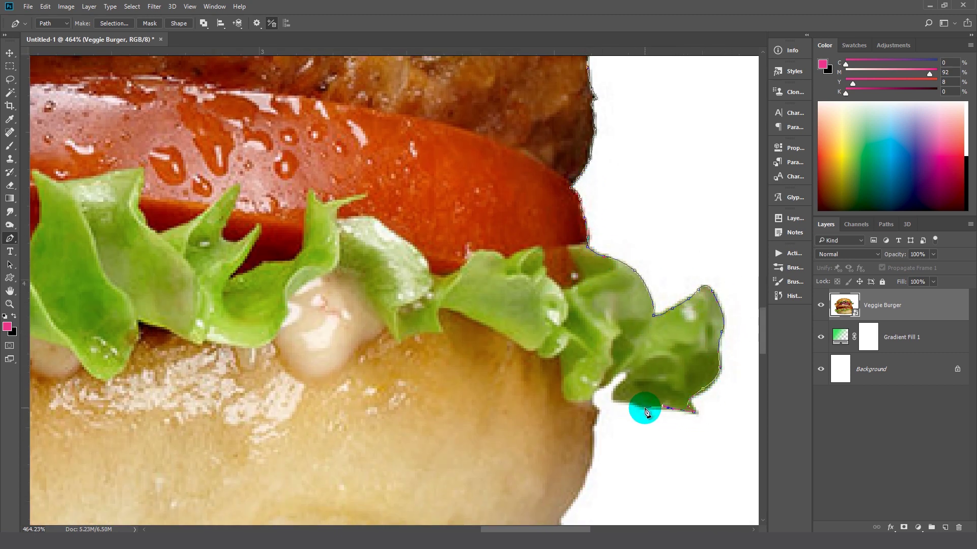
click(622, 381)
click(589, 399)
scroll(589, 398, down, 5)
click(656, 218)
click(633, 279)
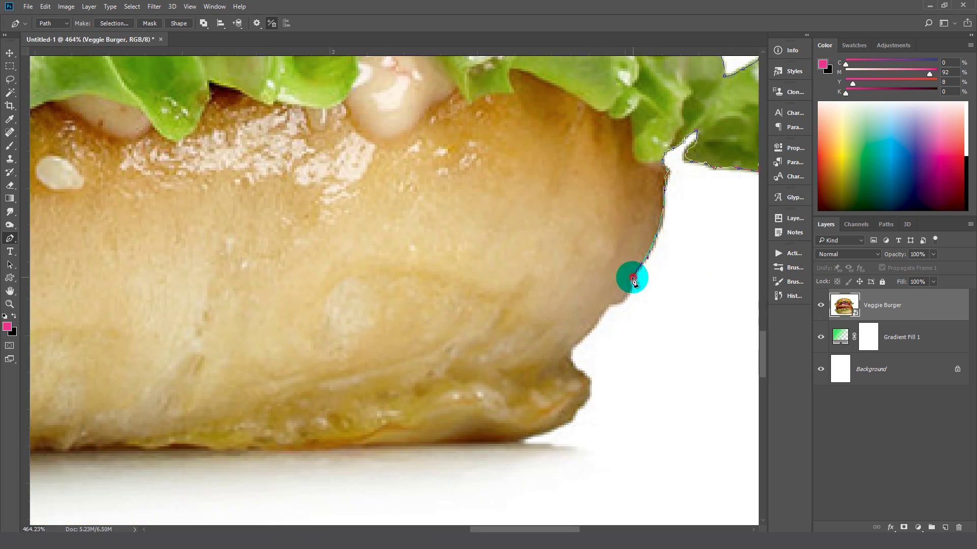
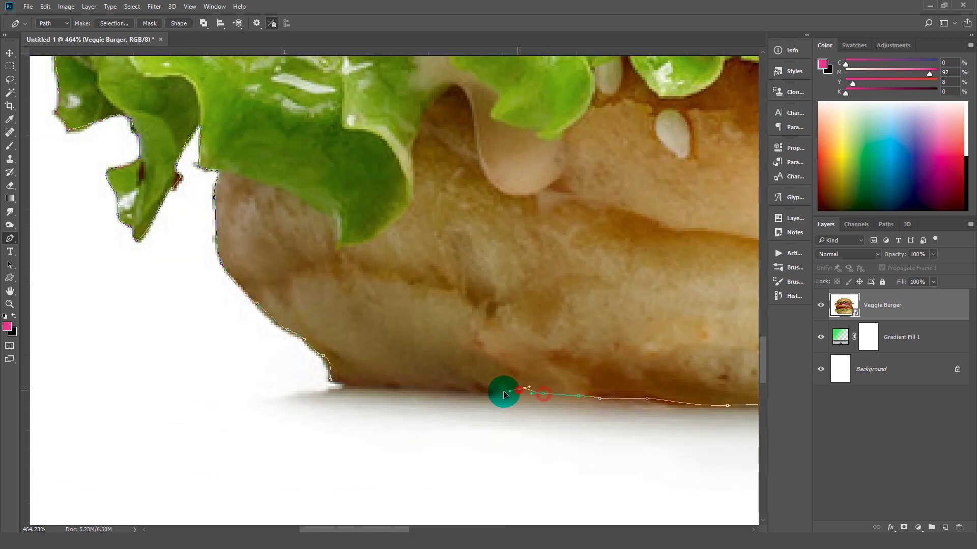
Trace the burger outline with curved Pen anchors along the sprout and carrot edges
scroll(336, 385, down, 5)
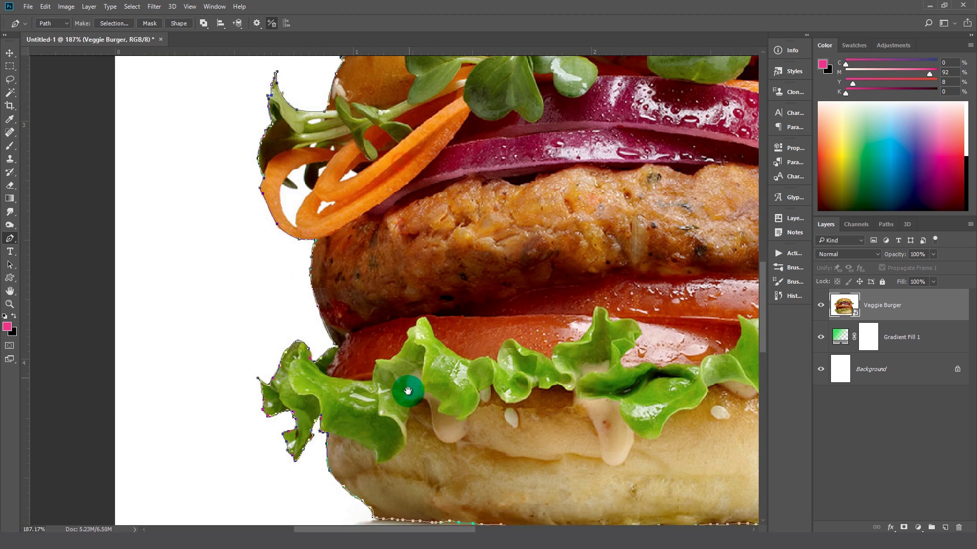
scroll(320, 178, up, 4)
drag(310, 175, 302, 166)
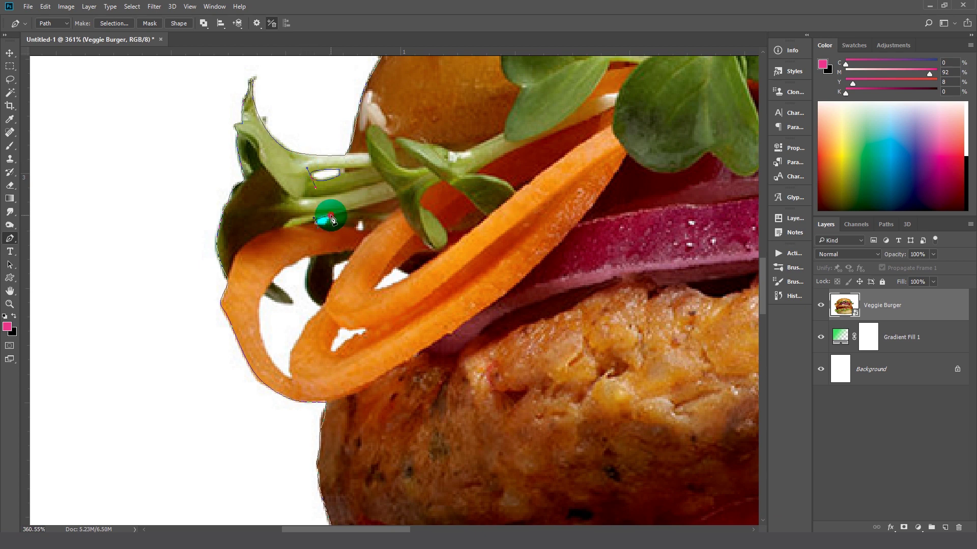
click(357, 228)
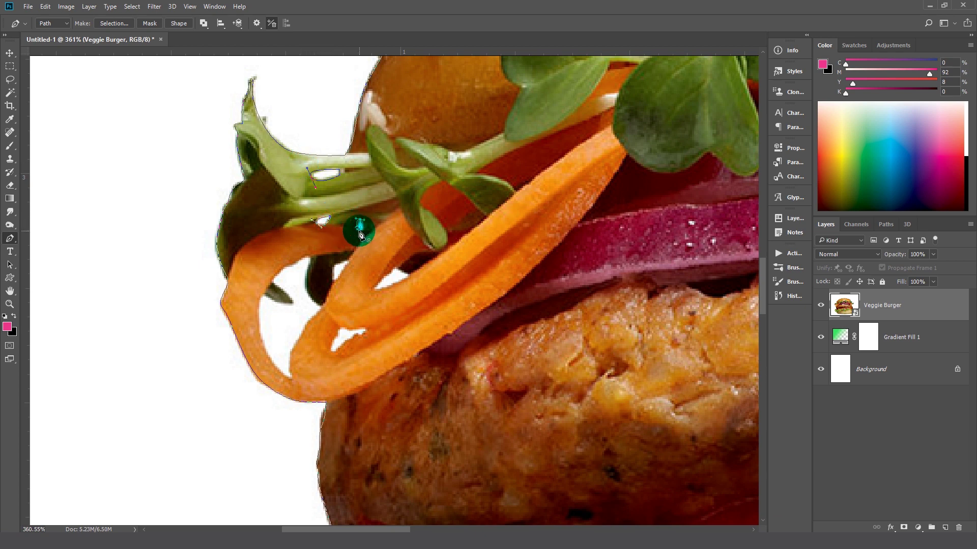
drag(392, 281, 374, 293)
drag(350, 261, 340, 282)
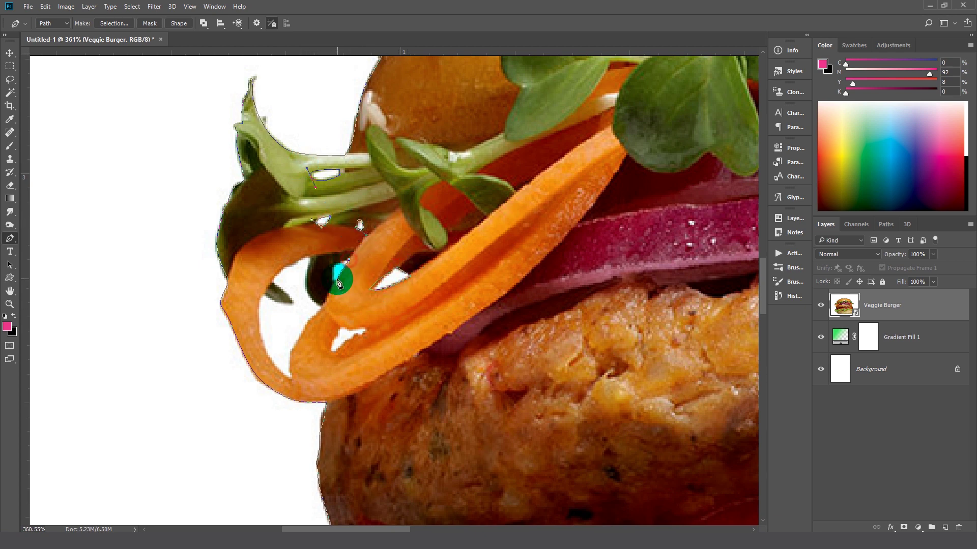
click(307, 254)
drag(270, 281, 293, 304)
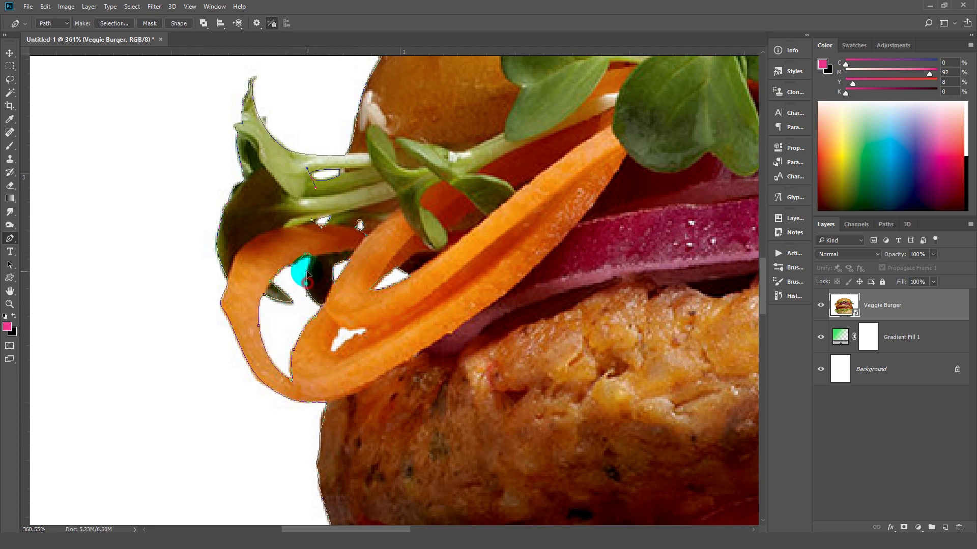
Trace the carrot ring's lower edge and reshape the final path curve
scroll(480, 257, down, 2)
scroll(384, 225, right, 5)
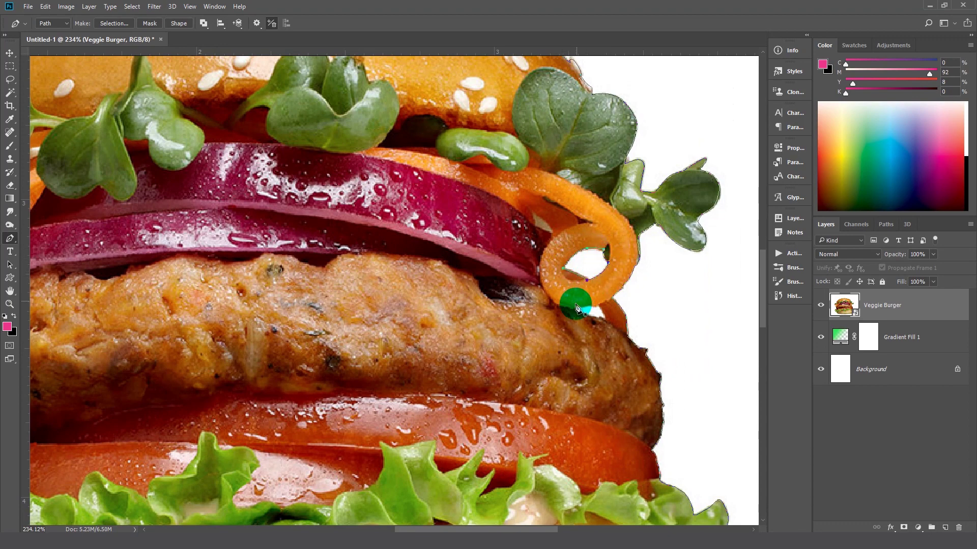
mouse_move(580, 309)
mouse_down()
mouse_move(590, 318)
mouse_move(331, 293)
mouse_up()
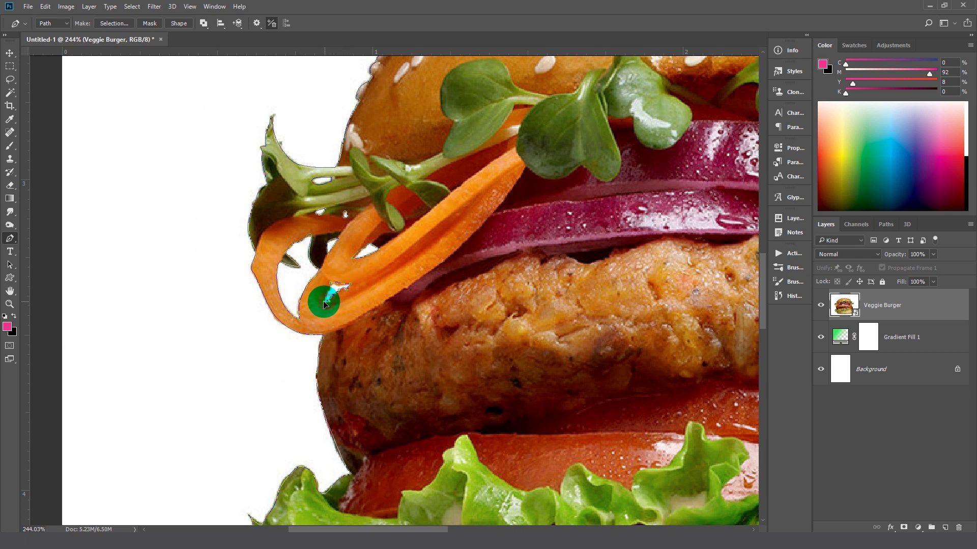
drag(324, 305, 331, 286)
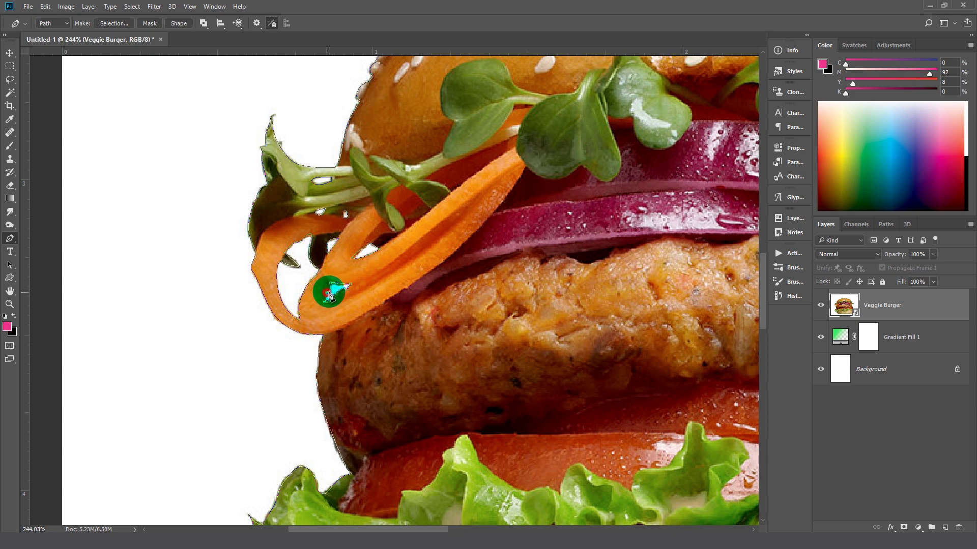
drag(343, 290, 467, 244)
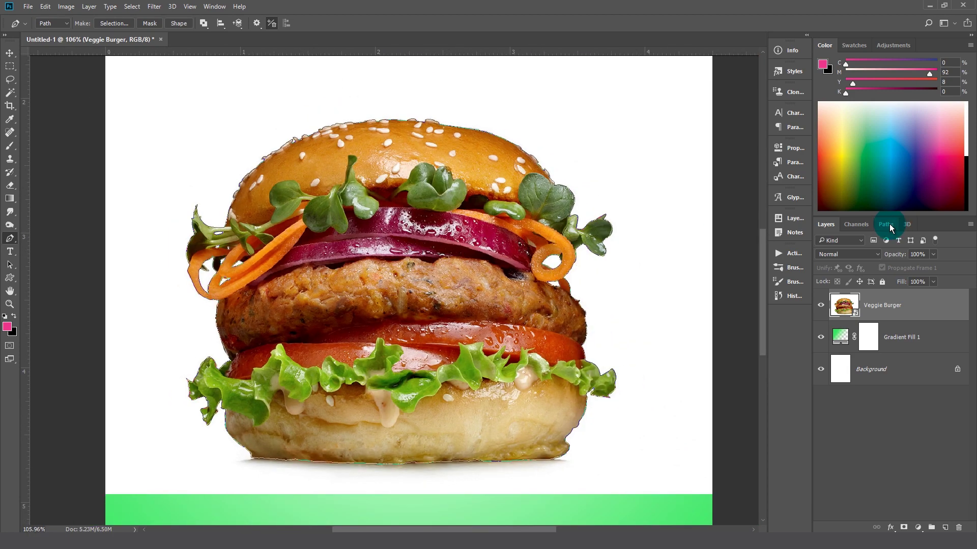
Make a selection from Work Path with a 0.5 px feather
click(886, 225)
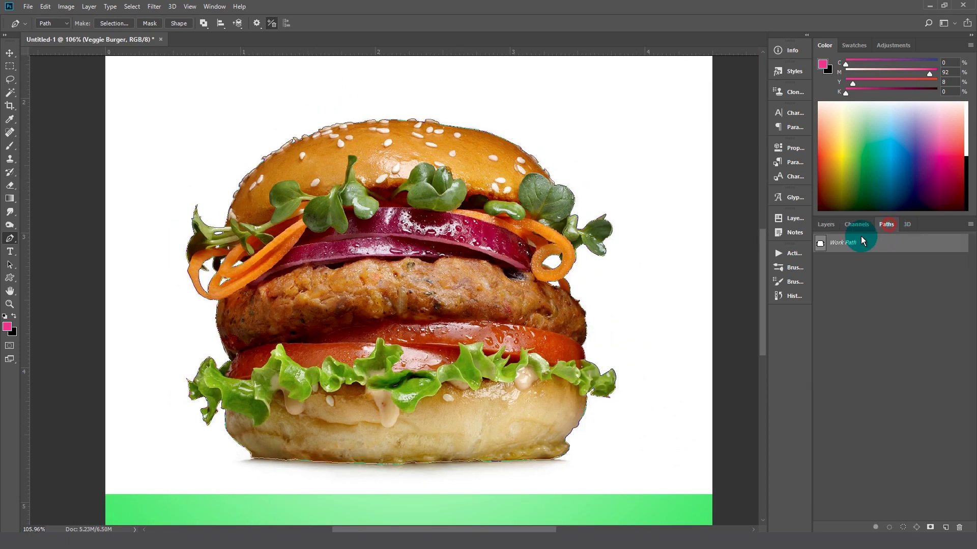
click(971, 225)
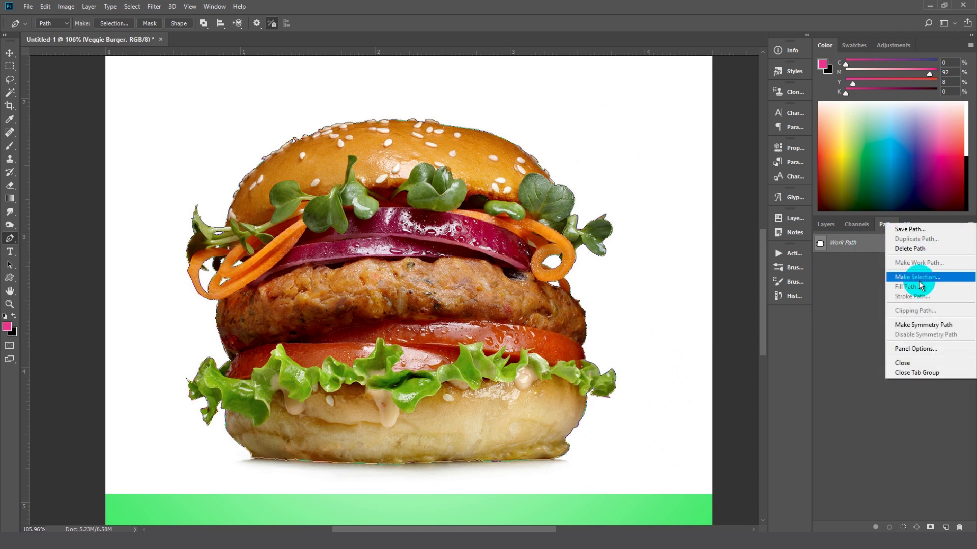
click(918, 278)
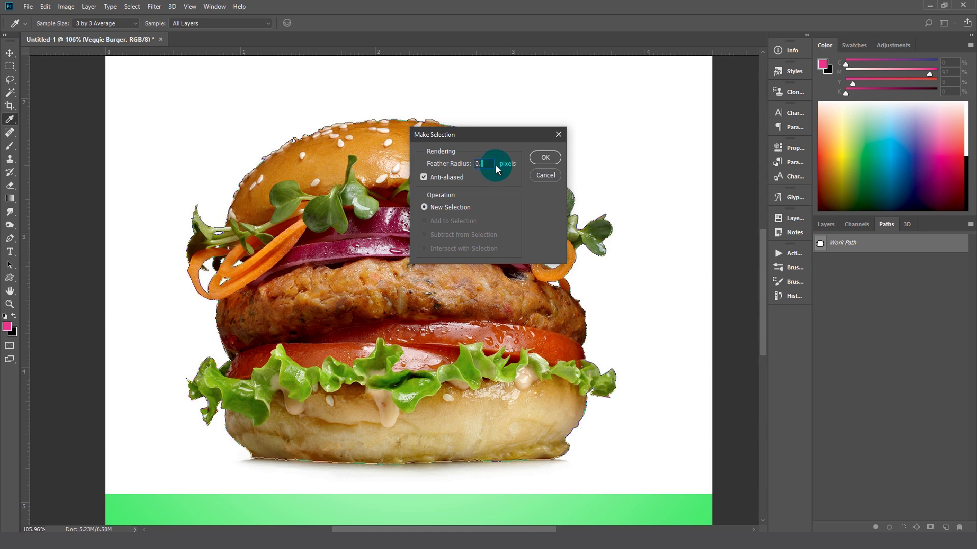
click(545, 157)
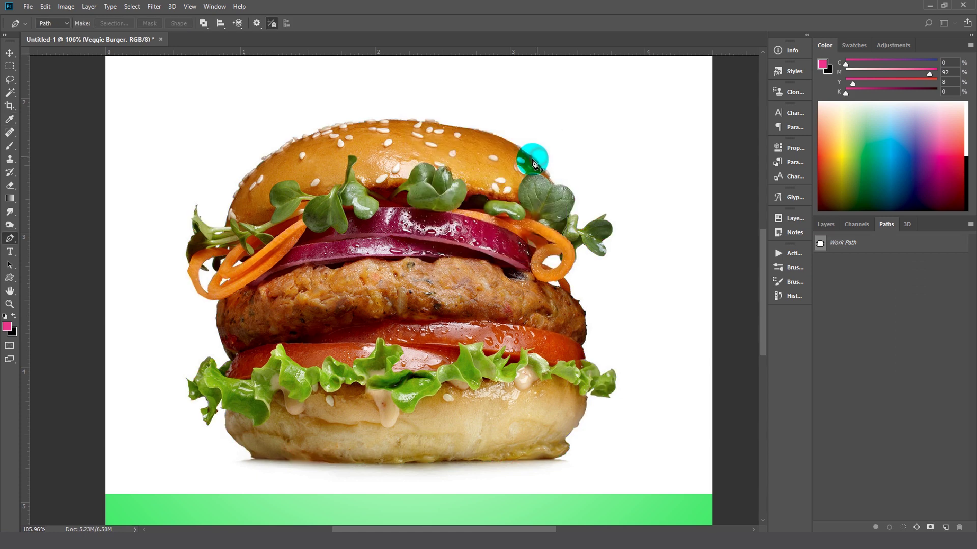
Add a layer mask to Veggie Burger from the selection
click(826, 224)
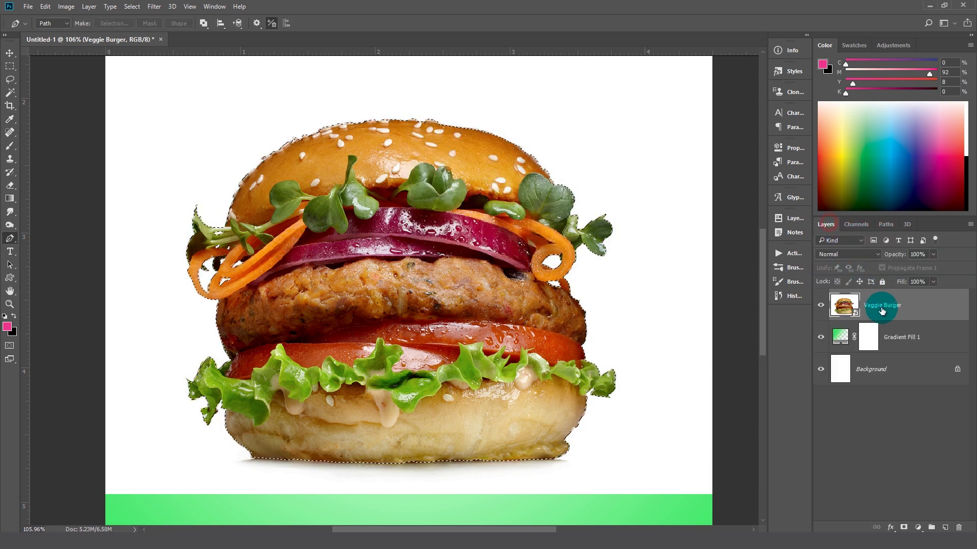
click(919, 311)
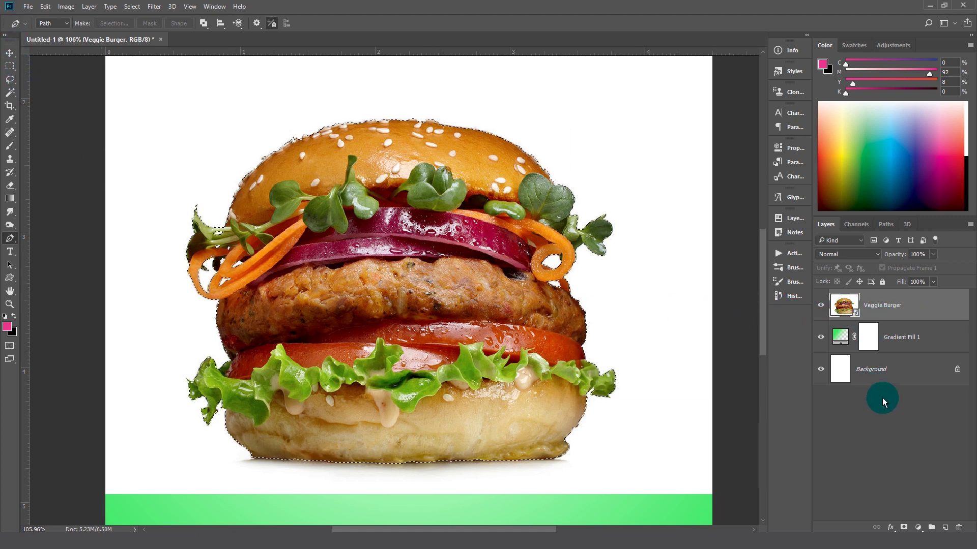
click(904, 527)
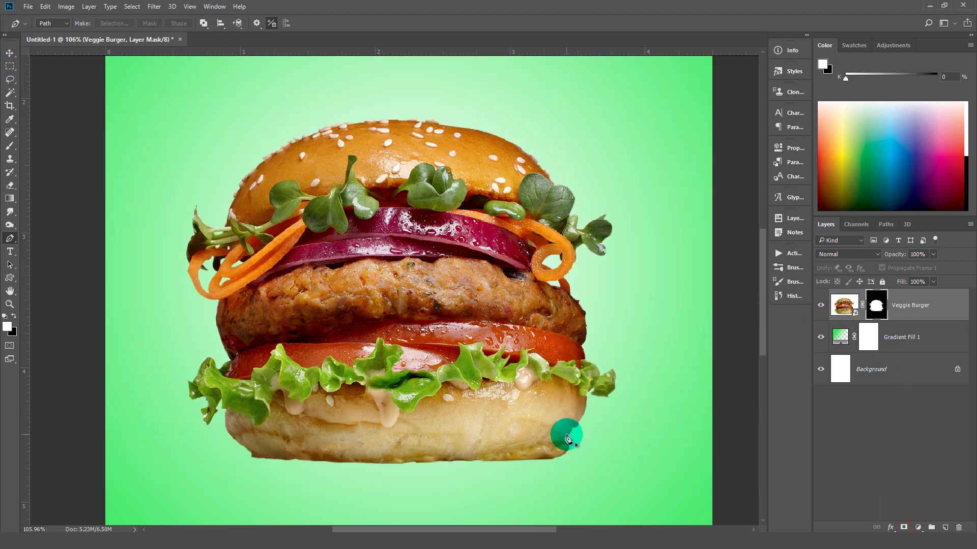
scroll(500, 407, down, 1)
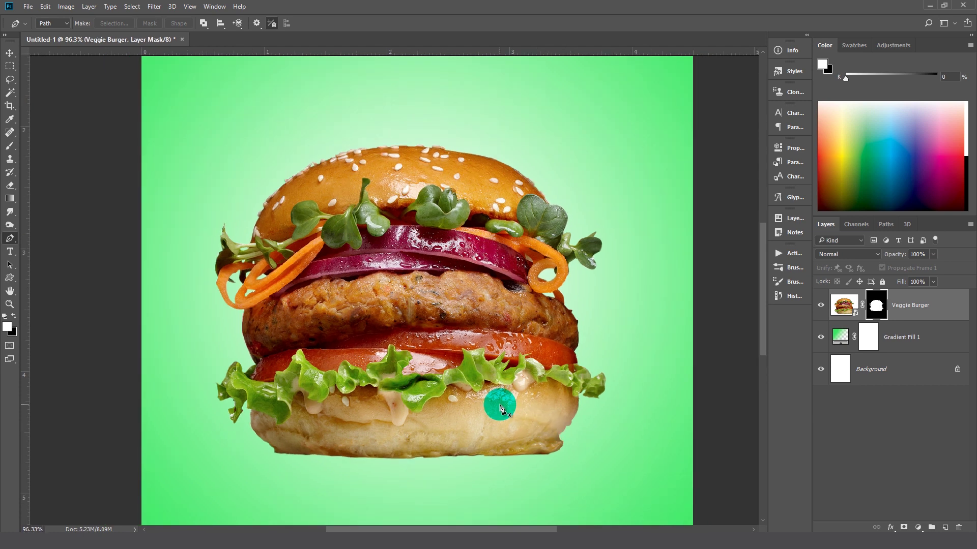
scroll(500, 406, down, 1)
scroll(479, 389, down, 1)
scroll(469, 395, down, 1)
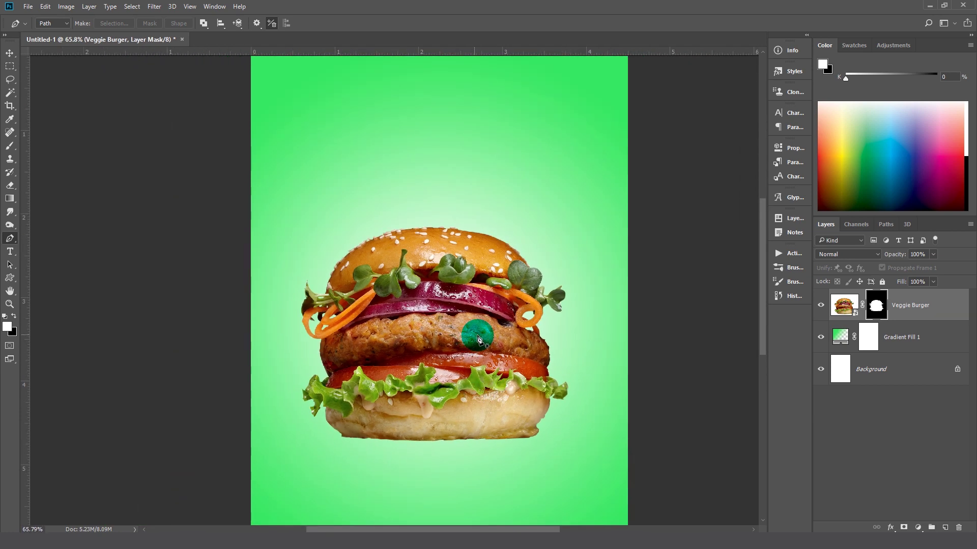
Reposition the cut-out burger on the flyer
key(v)
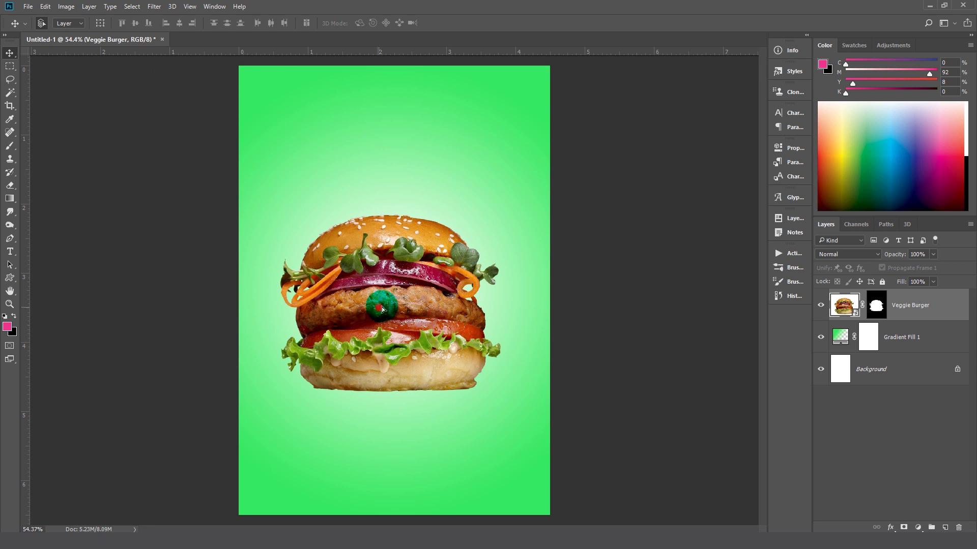
drag(380, 299, 405, 306)
scroll(405, 306, down, 2)
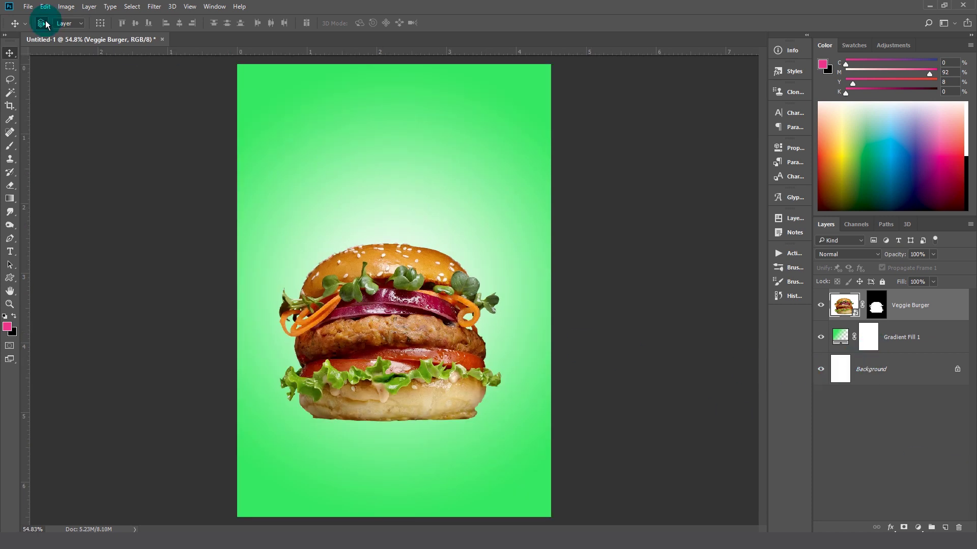
Place the Ice-drinks image as an embedded layer, tilted to the right
click(28, 6)
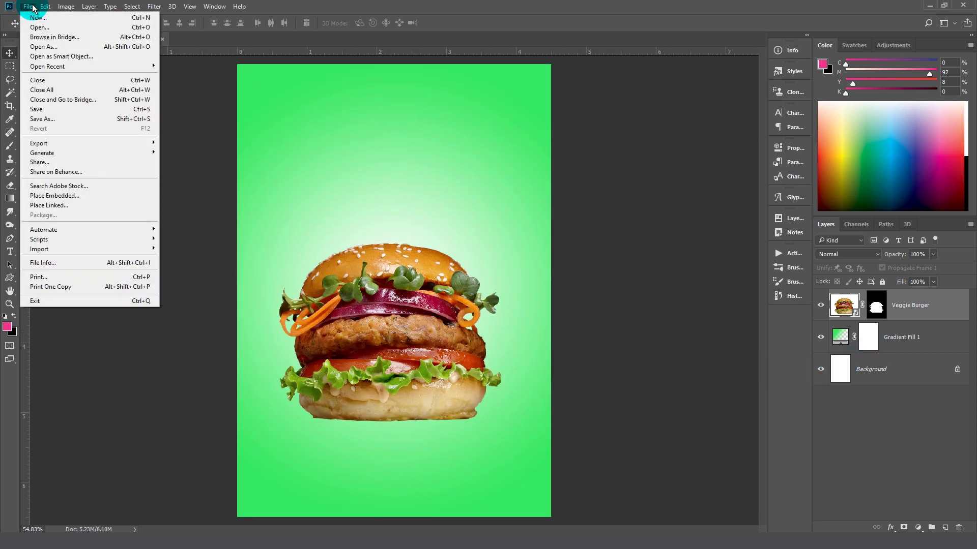
click(79, 194)
click(254, 136)
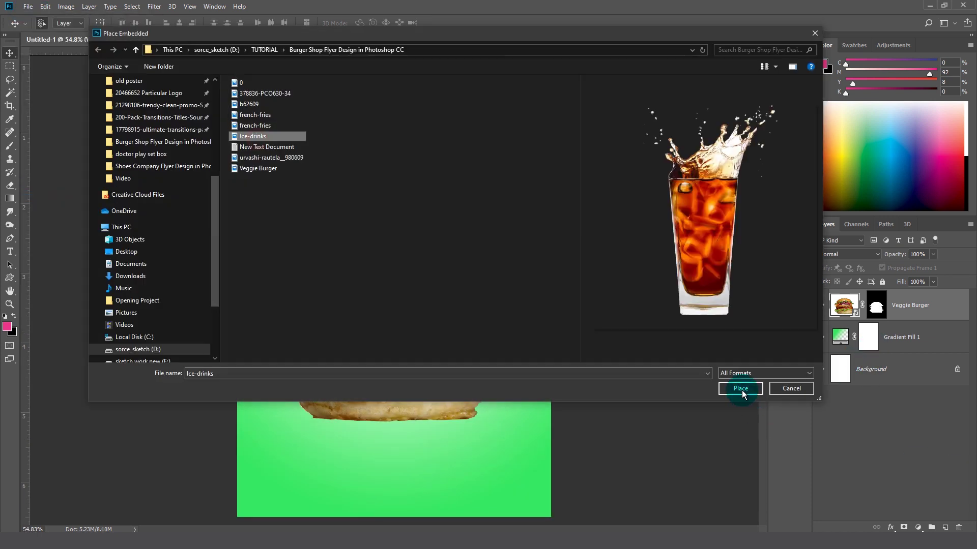
click(741, 388)
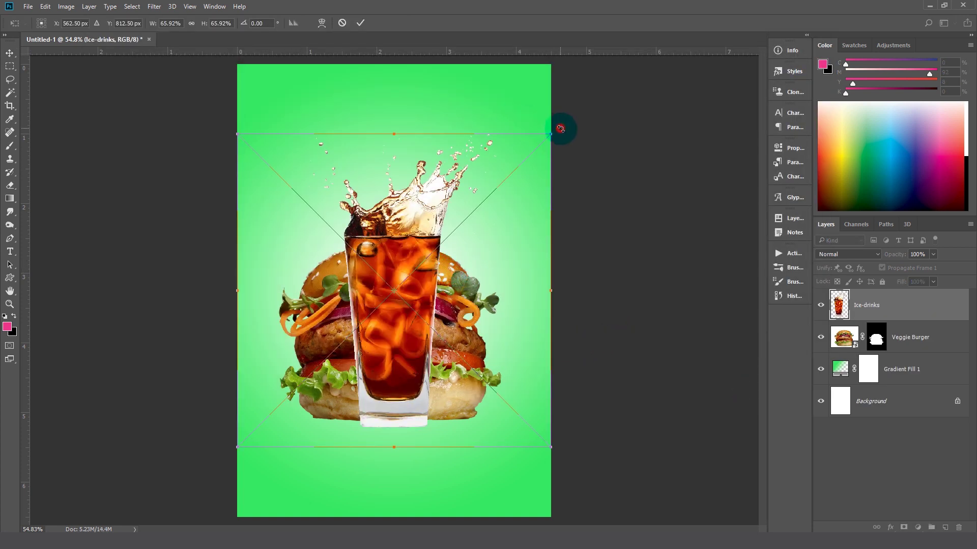
drag(560, 129, 591, 180)
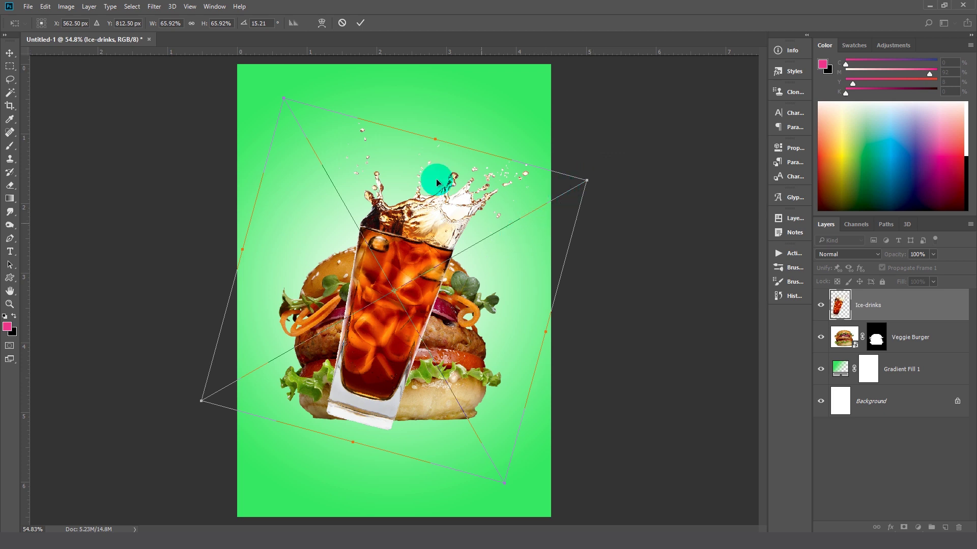
click(360, 24)
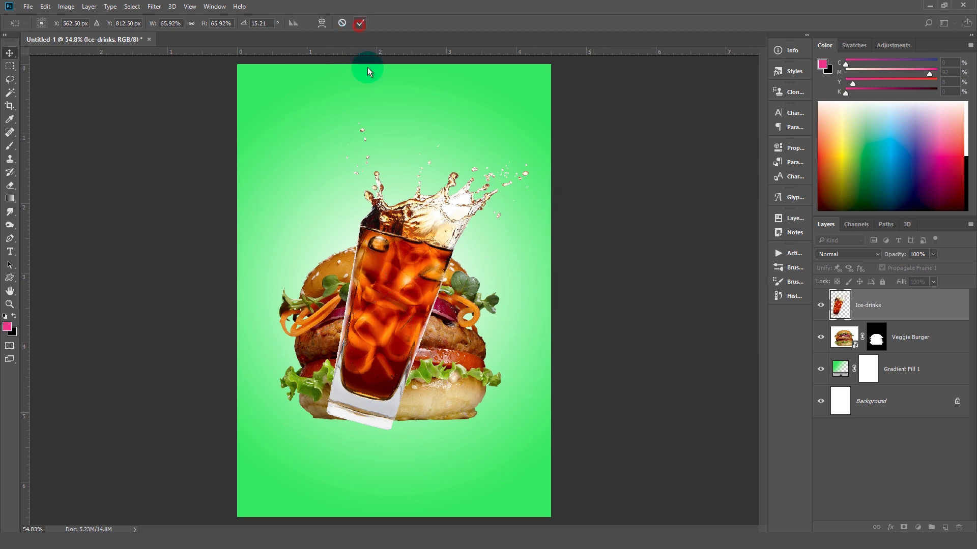
Put Ice-drinks below Veggie Burger, behind the top bun, in Multiply mode
drag(841, 317, 850, 351)
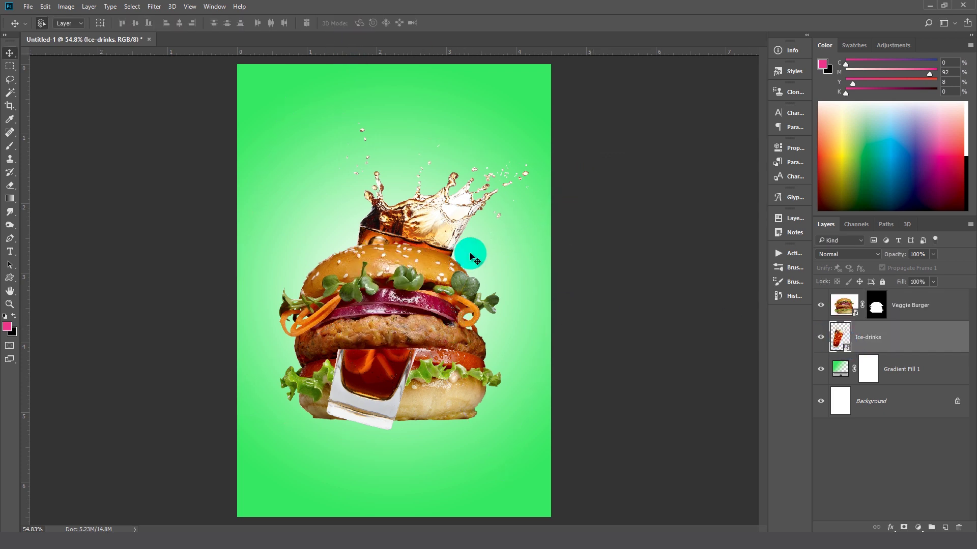
mouse_move(419, 231)
mouse_down()
mouse_move(442, 234)
mouse_move(445, 220)
mouse_up()
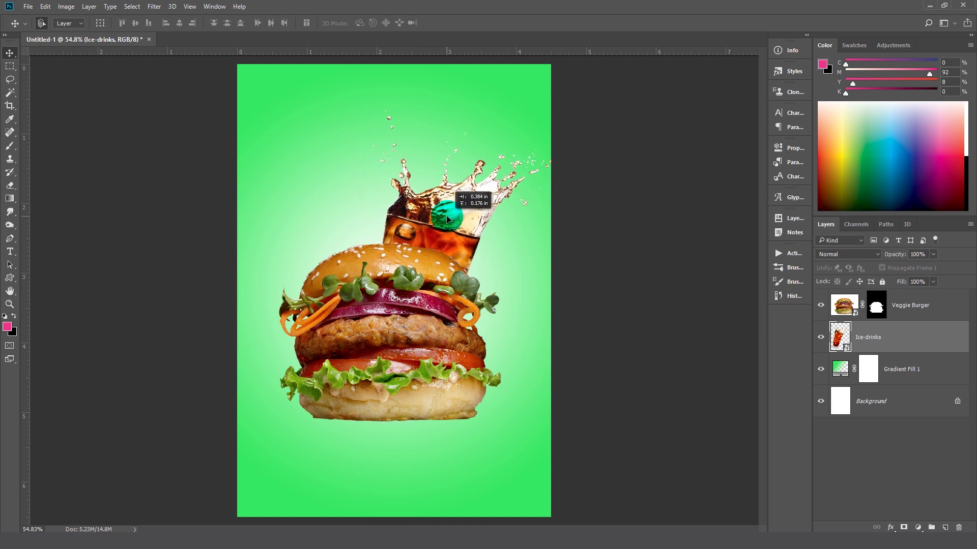
drag(446, 219, 445, 208)
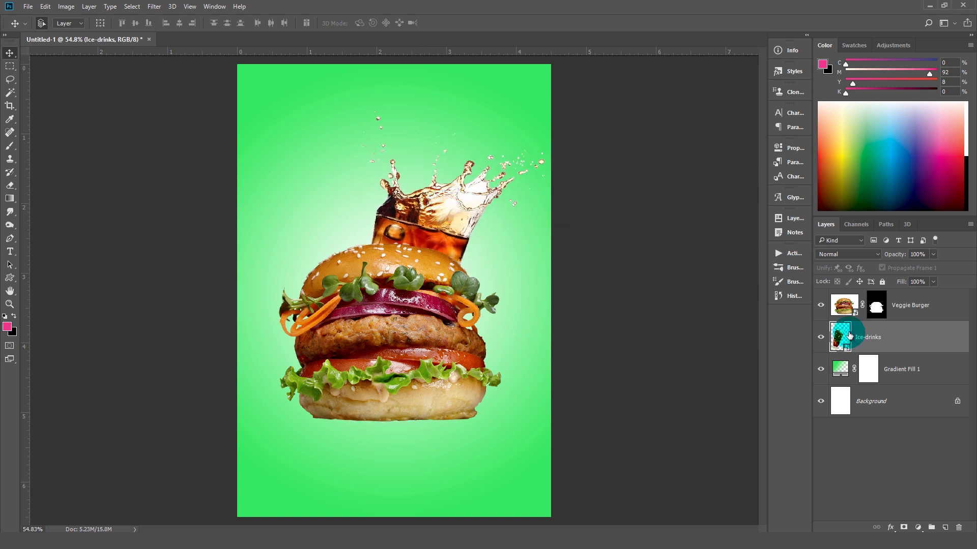
click(848, 254)
click(841, 293)
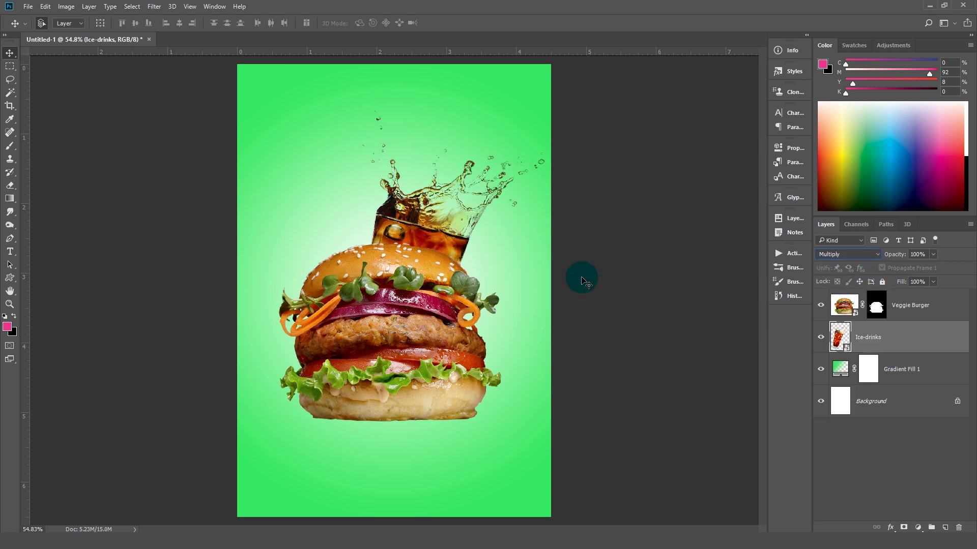
drag(448, 235, 466, 239)
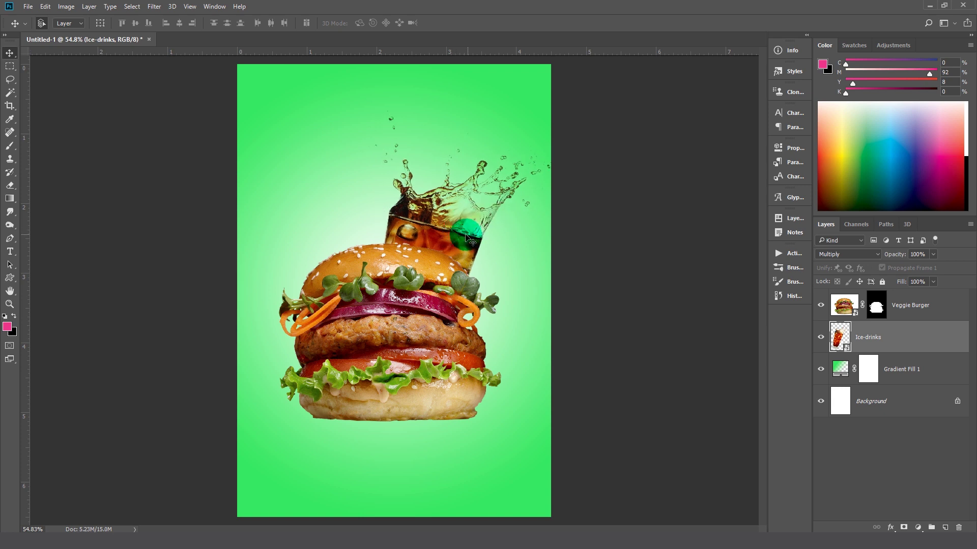
Shrink and tilt the drink glass a little more
key(ctrl+t)
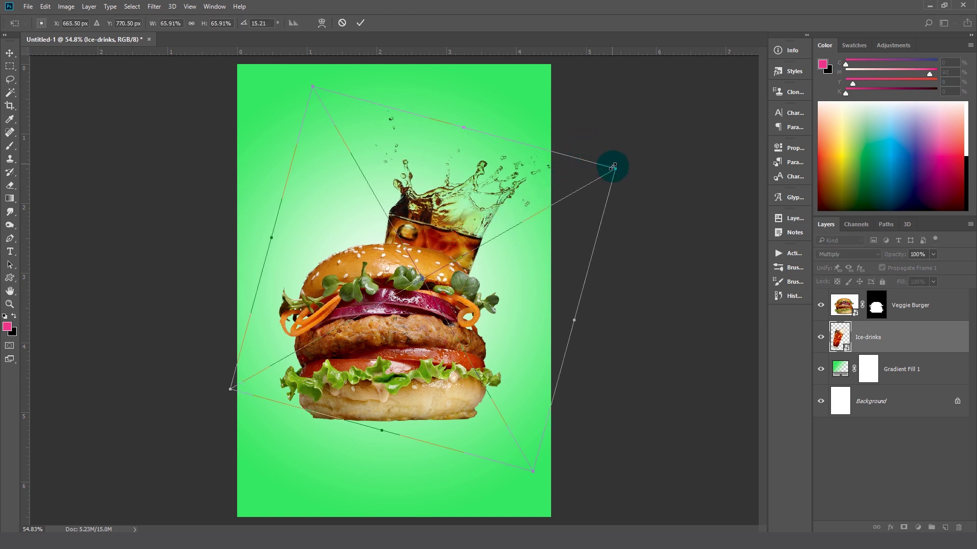
drag(611, 169, 621, 170)
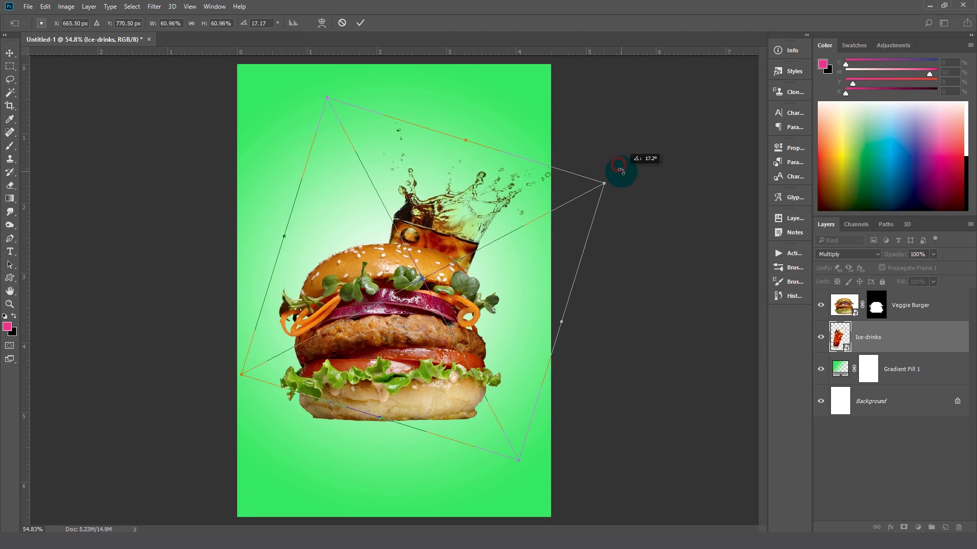
key(Return)
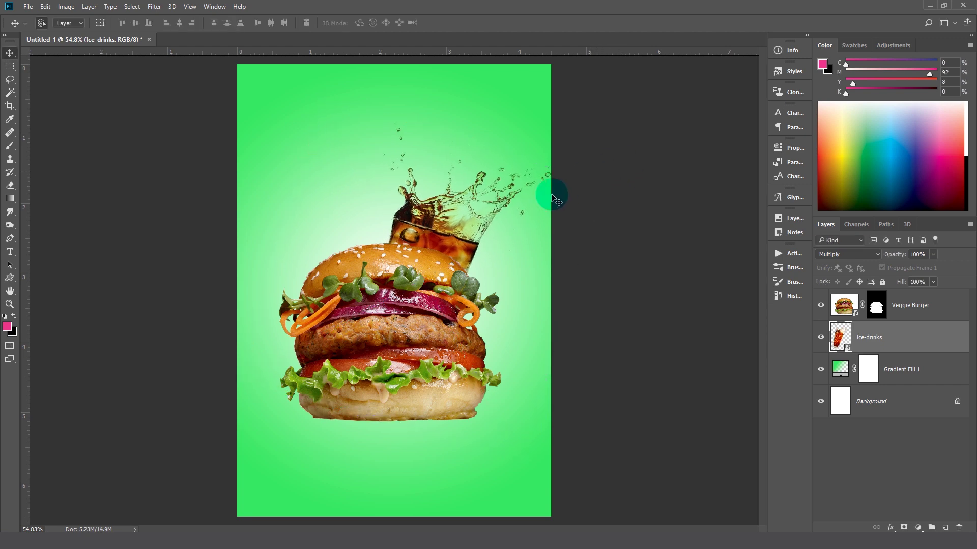
Place the french-fries image at about 65%, positioned behind the burger's bun
click(28, 6)
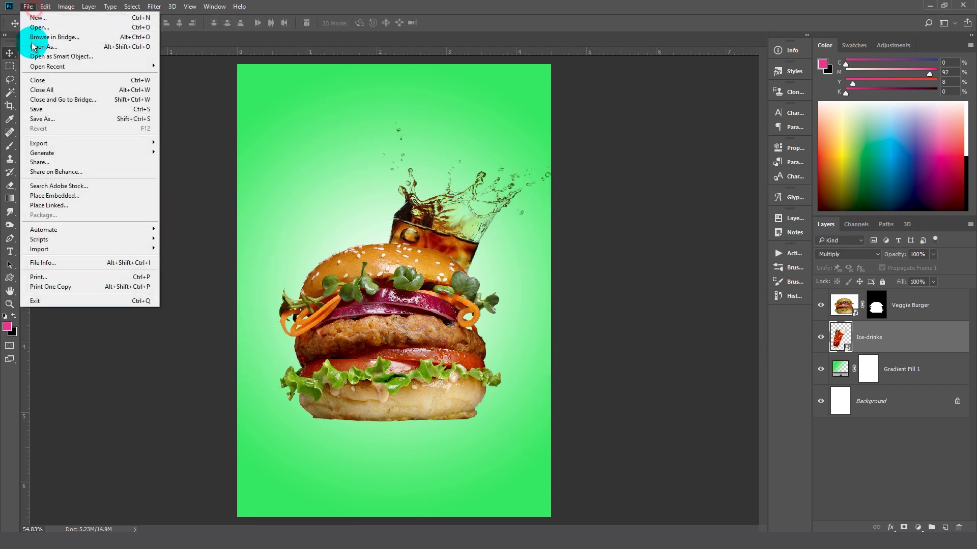
click(41, 195)
double_click(492, 261)
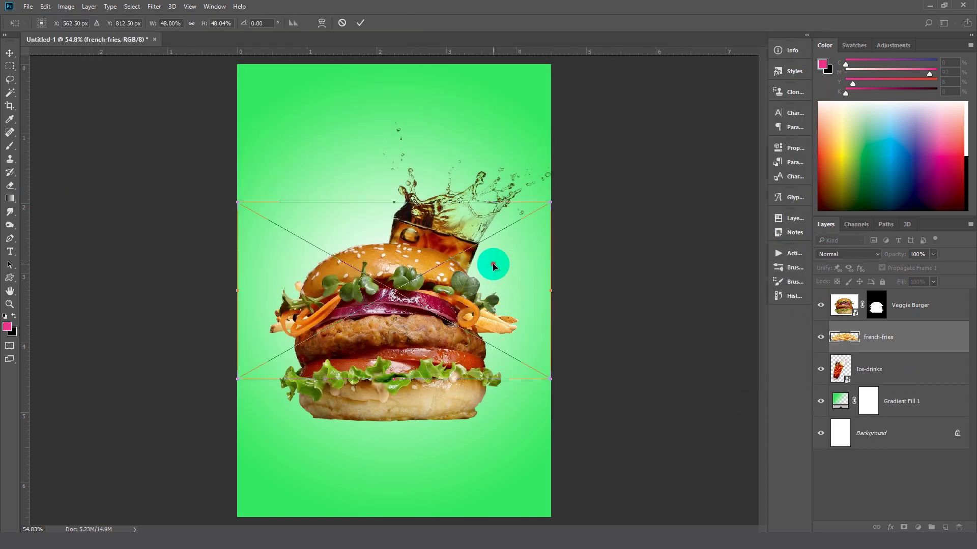
drag(492, 271, 499, 352)
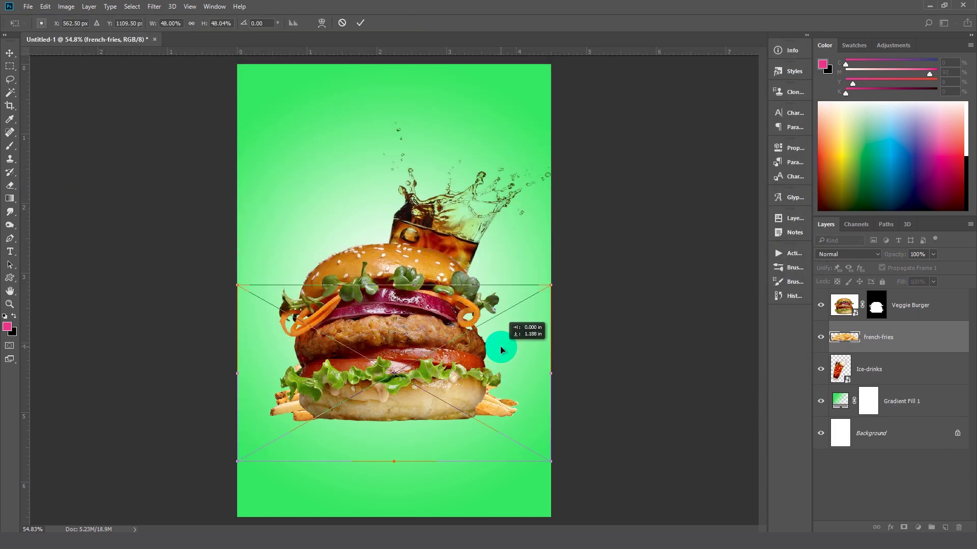
drag(551, 286, 617, 269)
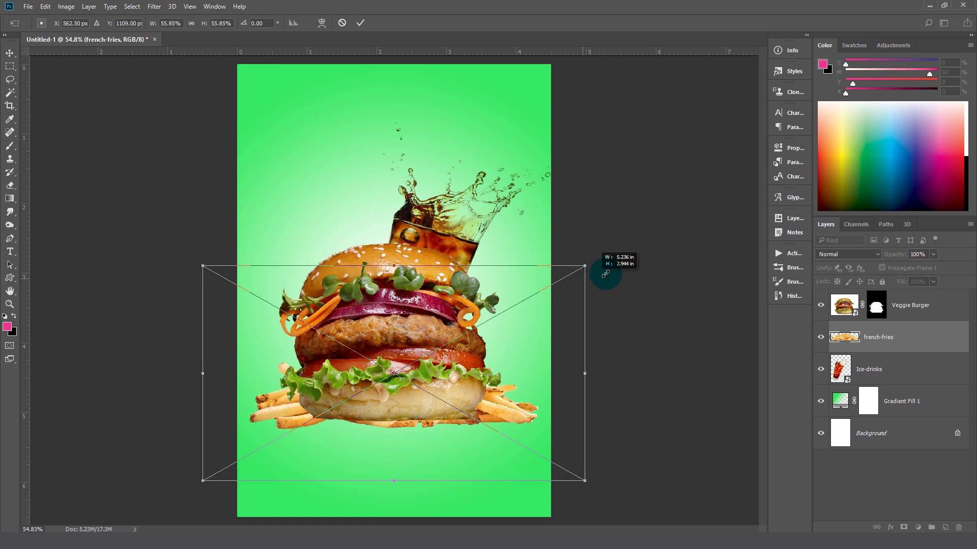
drag(532, 379, 531, 362)
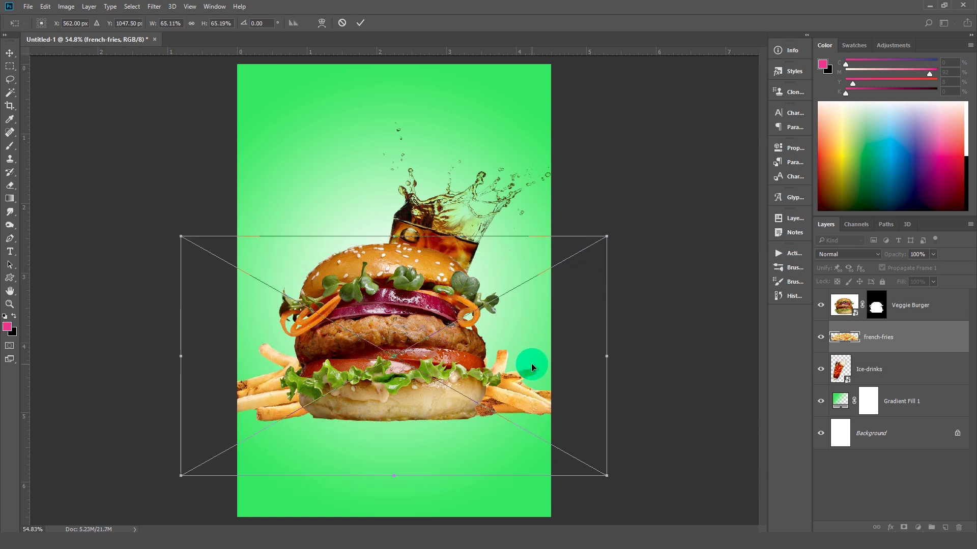
click(361, 23)
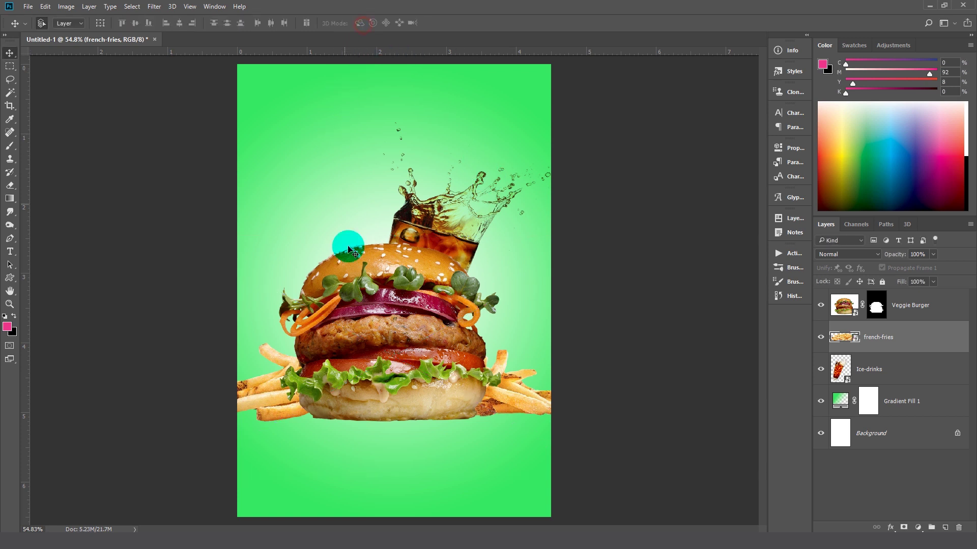
Scale Veggie Burger, french-fries and Ice-drinks together to about 90%
scroll(365, 264, down, 1)
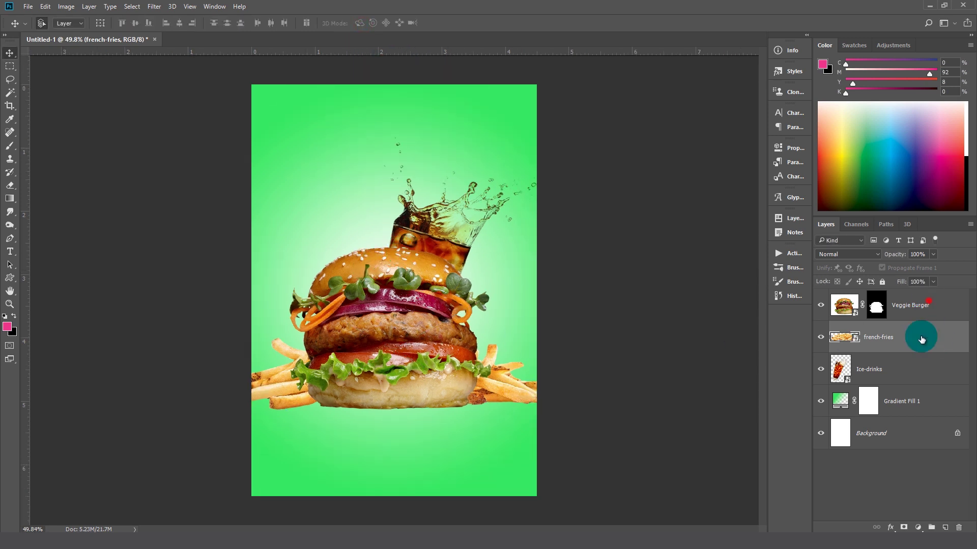
click(429, 371)
key(ctrl+t)
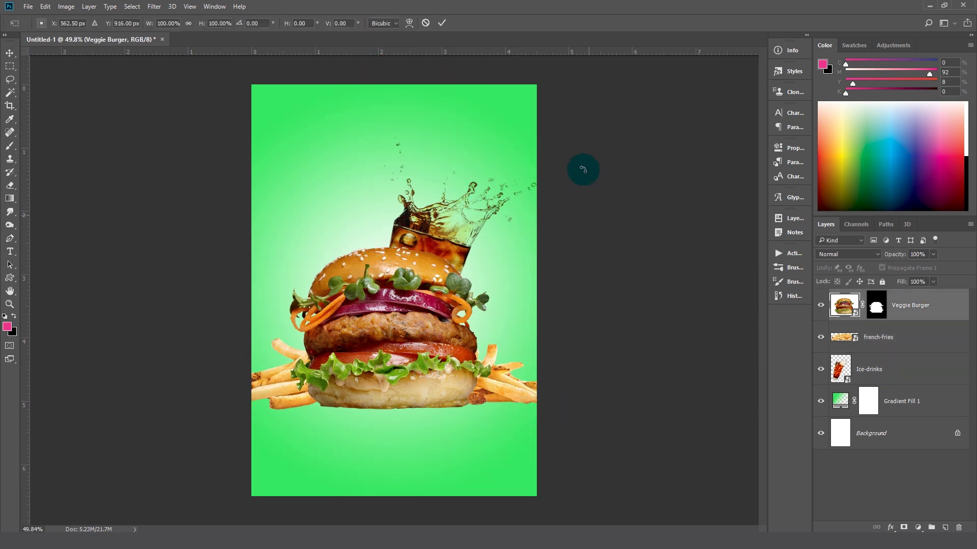
shift+click(912, 366)
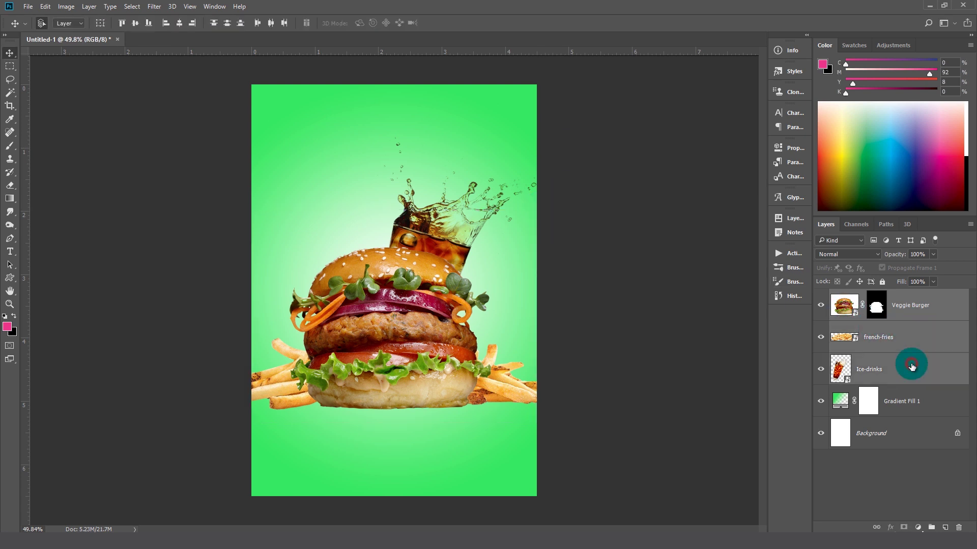
key(ctrl+t)
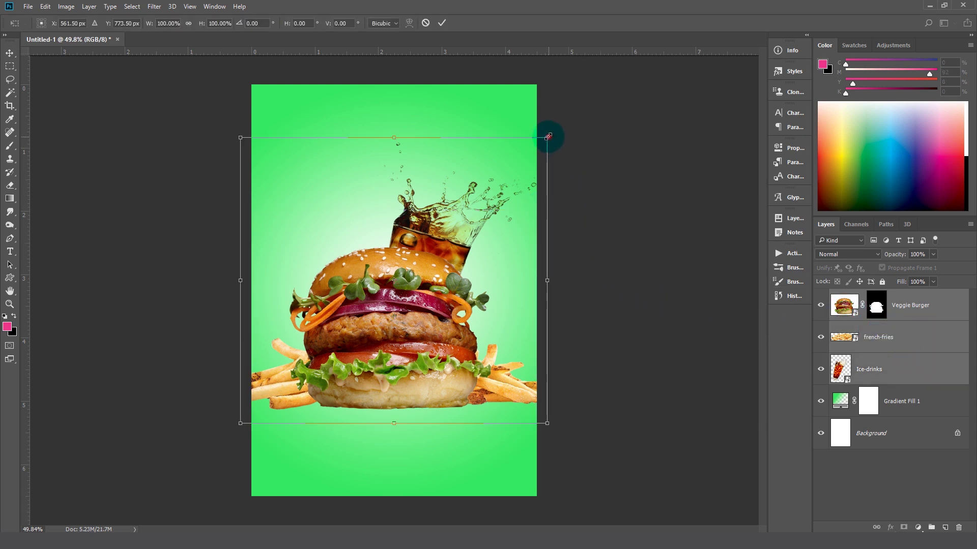
drag(548, 137, 531, 146)
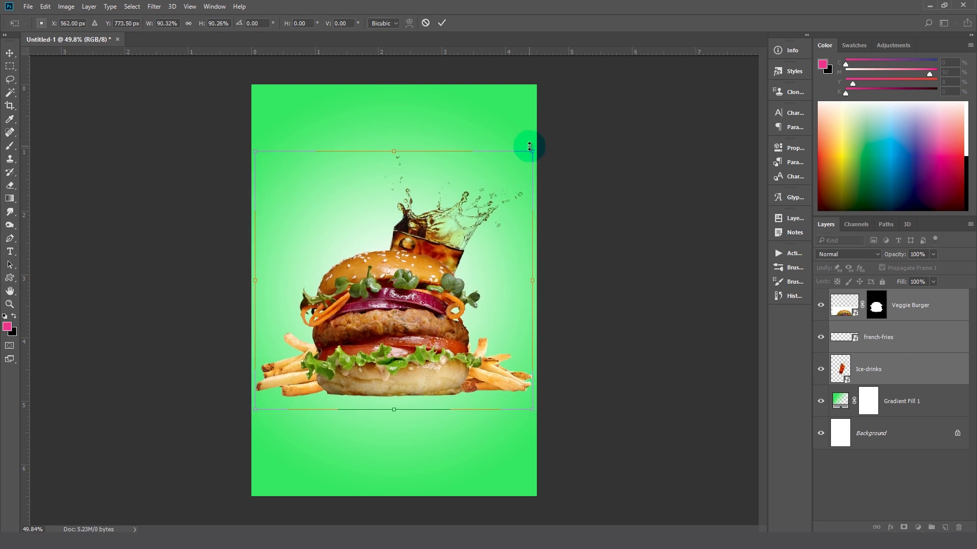
key(Return)
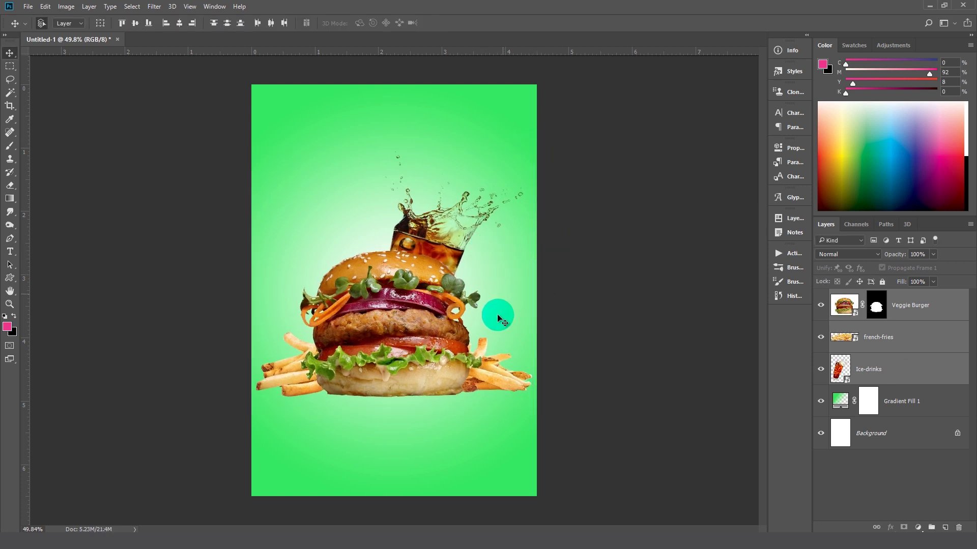
click(906, 313)
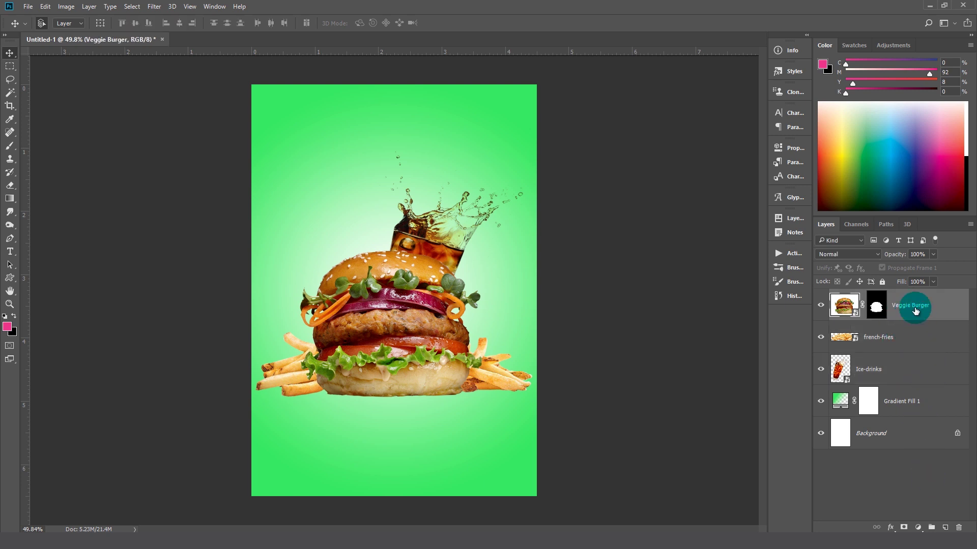
On a new layer, paint a 300 px black brush dab under the burger
click(944, 528)
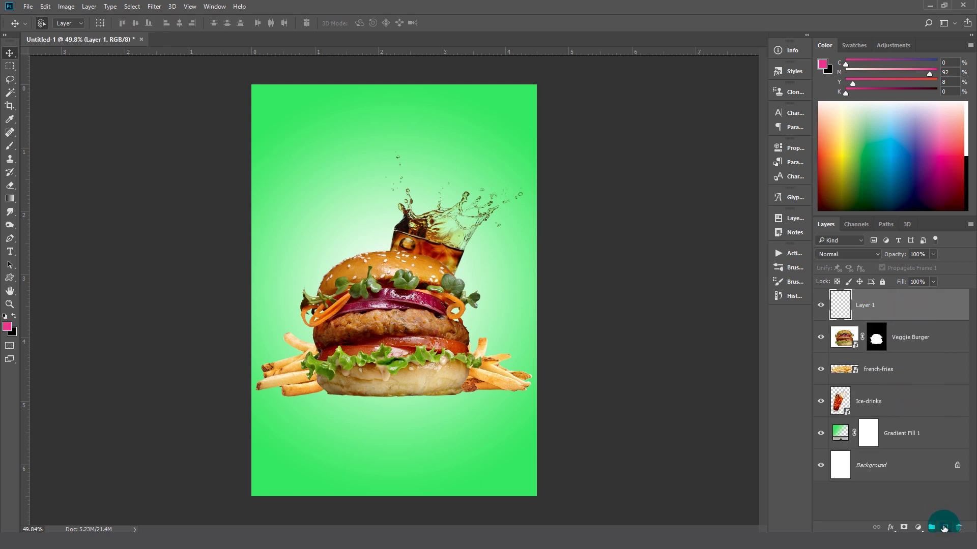
click(11, 151)
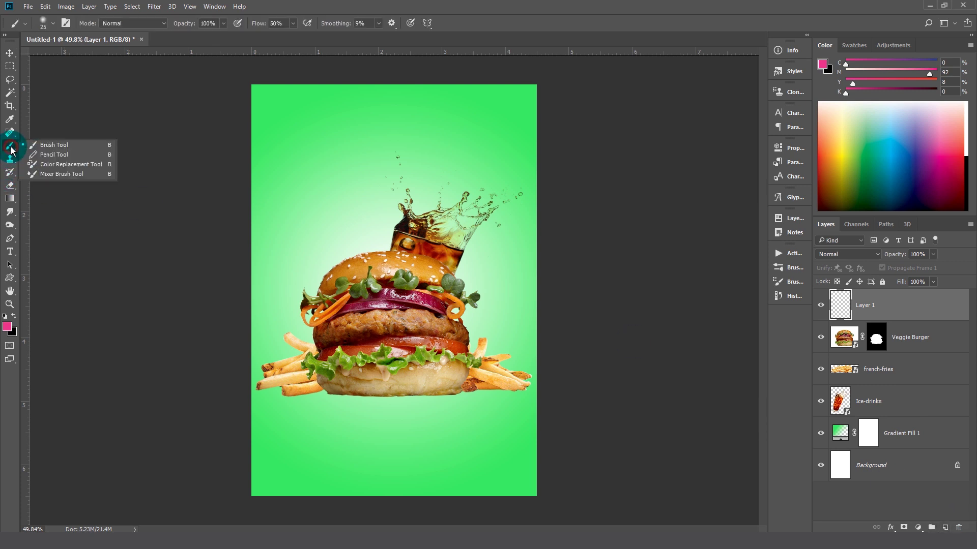
click(49, 145)
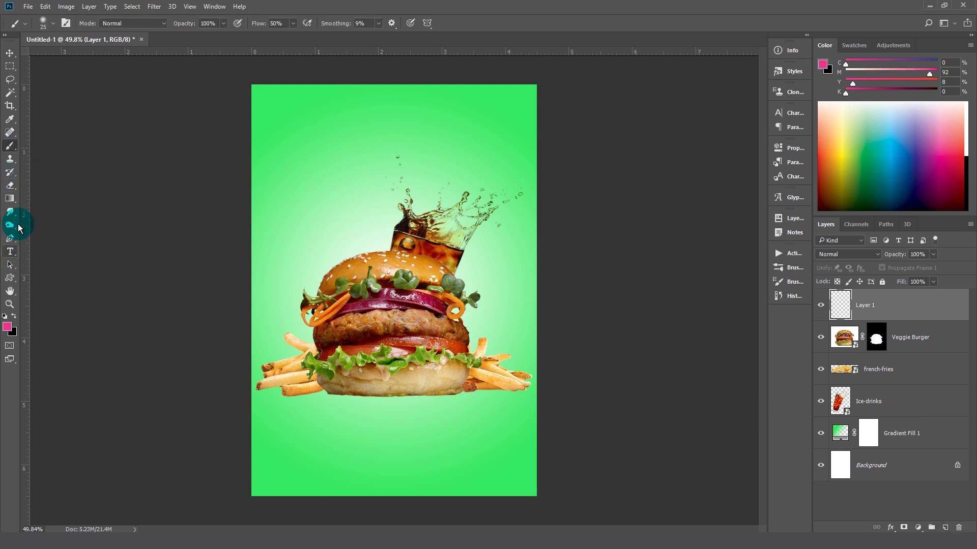
key(d)
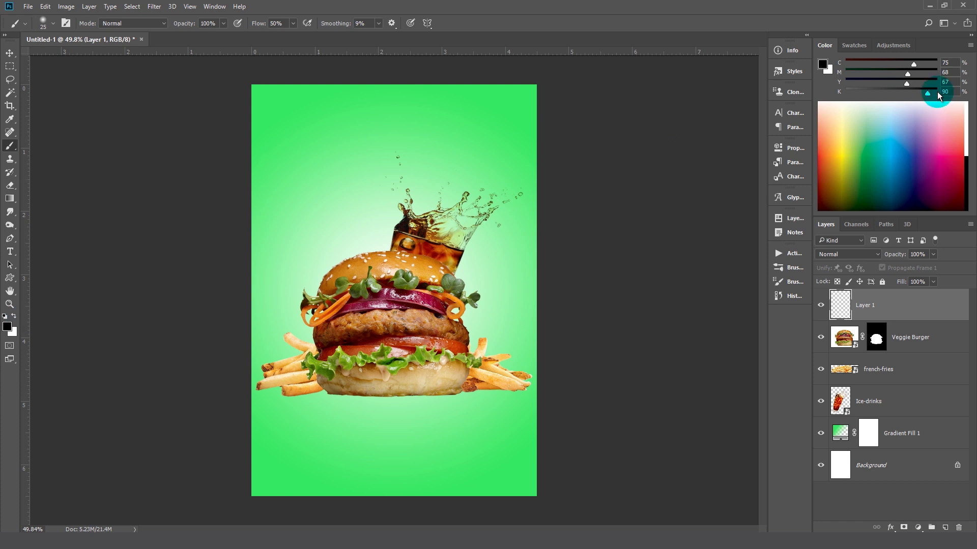
key(bracketright)
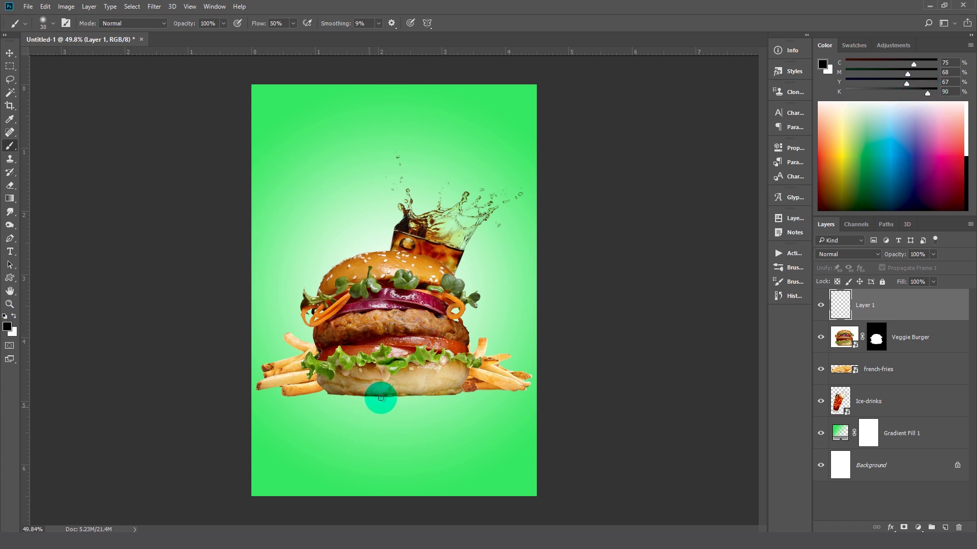
key(bracketright)
key(bracketright)
key(bracketright)
click(393, 382)
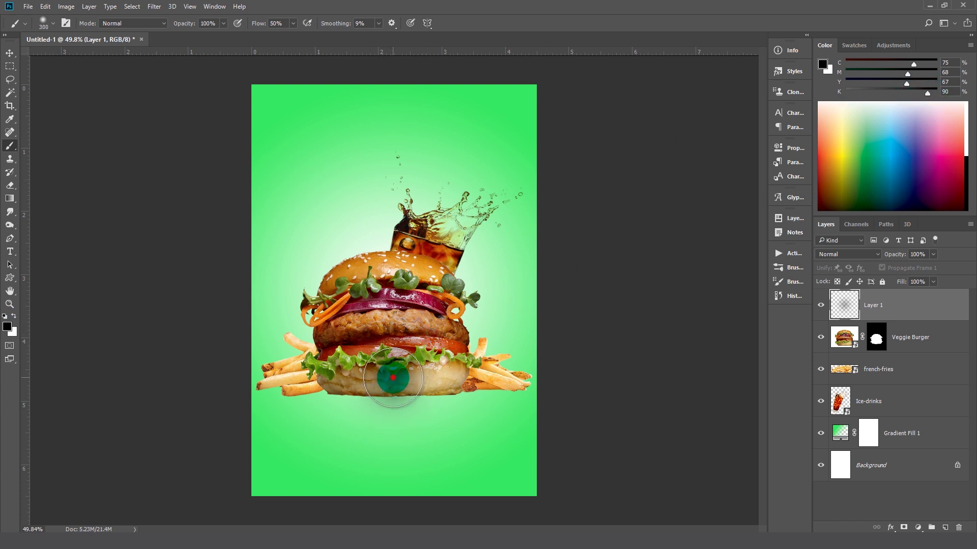
Flatten and widen the dab into a shadow below the bun
key(ctrl+t)
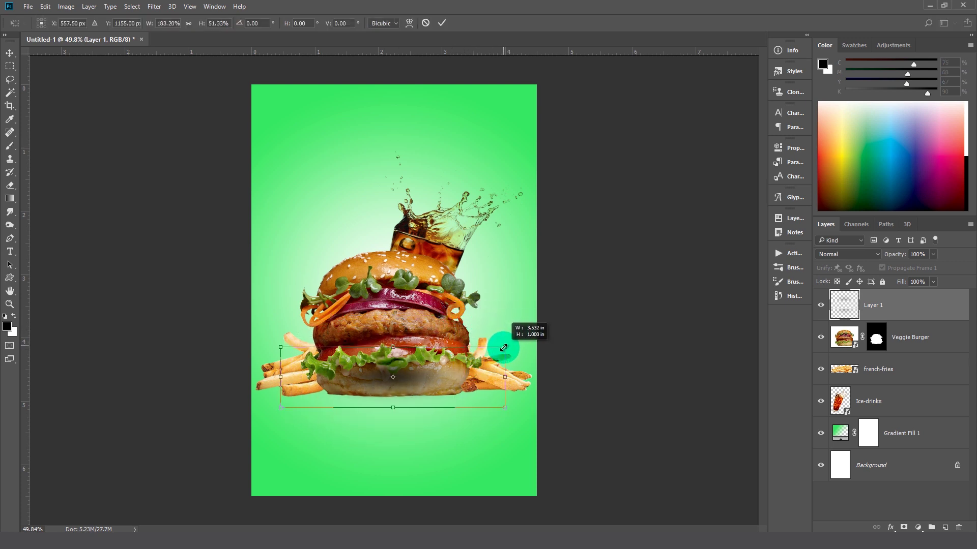
drag(454, 316, 507, 352)
drag(451, 376, 453, 392)
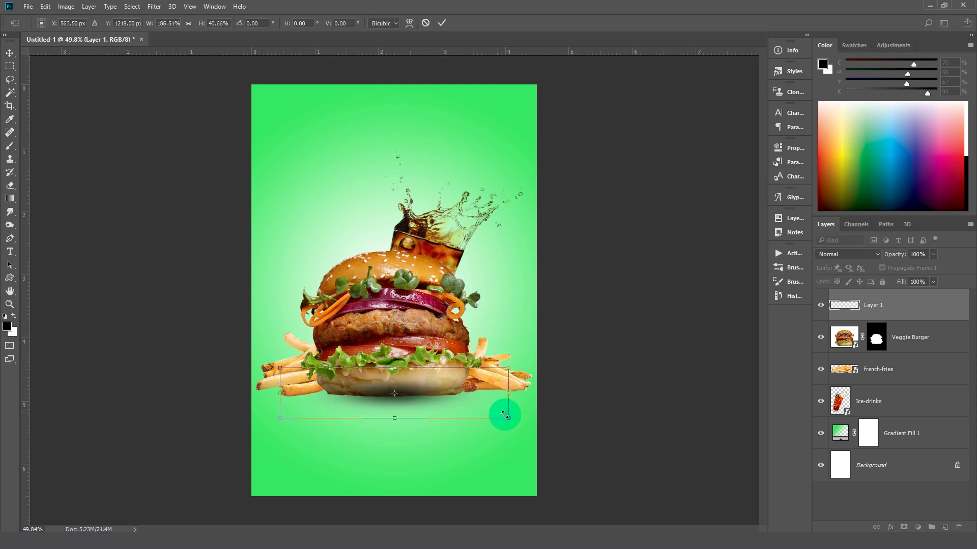
drag(508, 416, 551, 410)
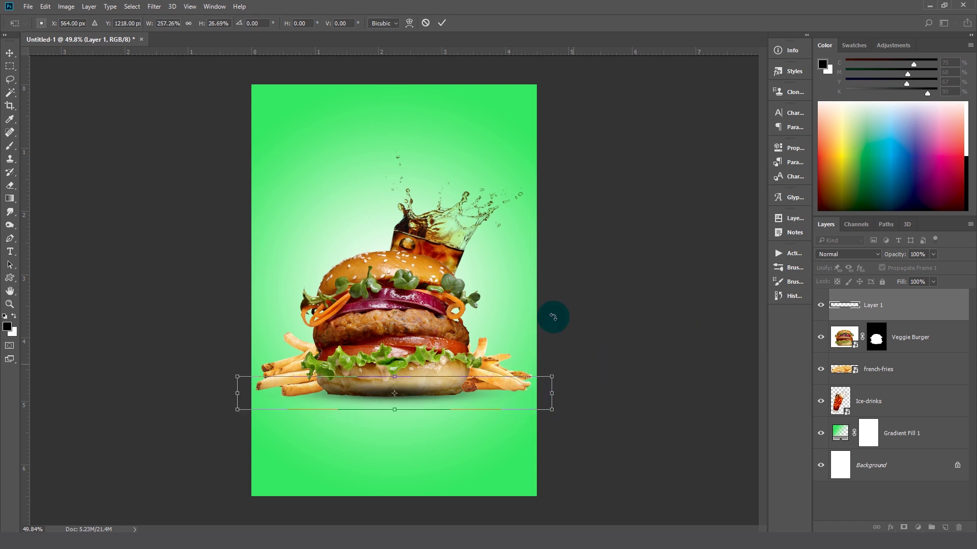
click(441, 23)
Move Layer 1 below Veggie Burger, set it to Multiply, and nudge it into place
drag(840, 305, 852, 353)
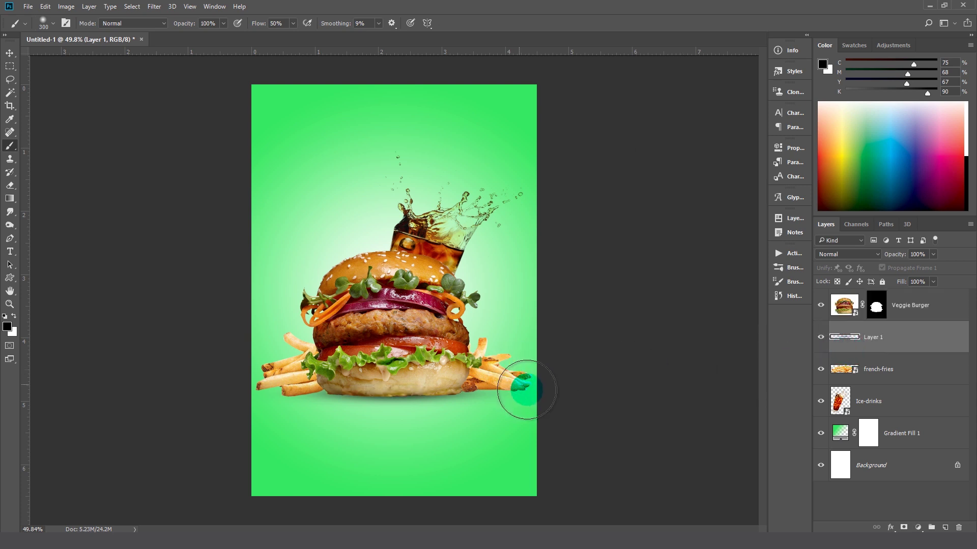
click(849, 255)
click(842, 294)
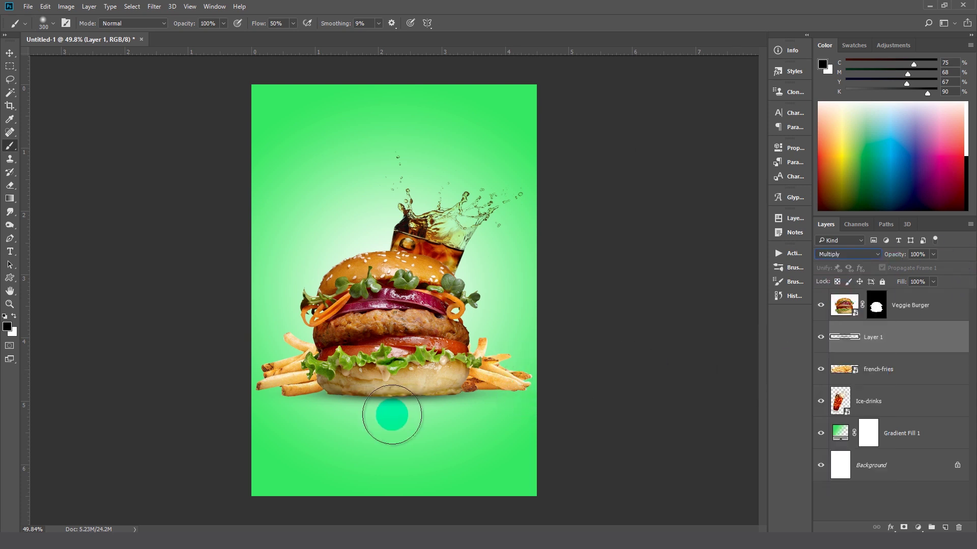
drag(395, 400, 395, 403)
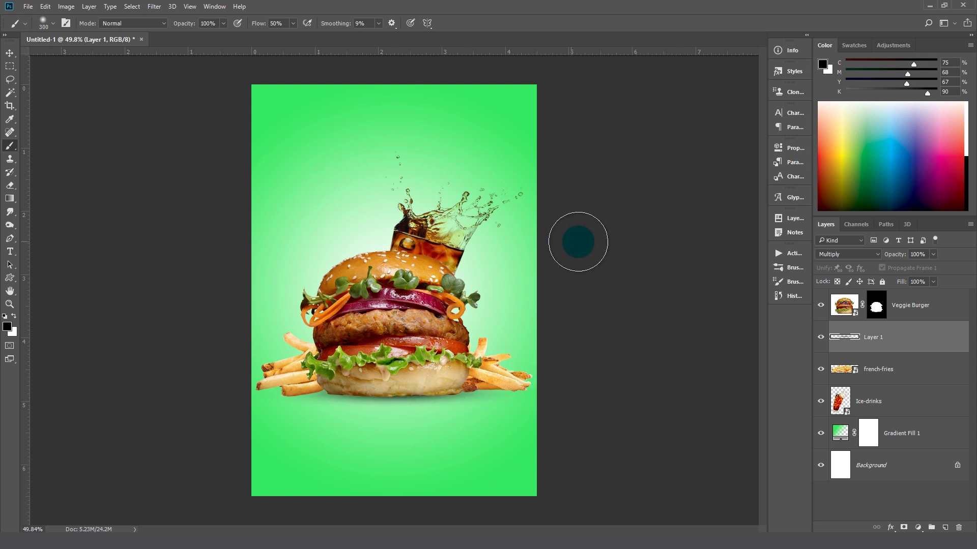
Select Veggie Burger through Ice-drinks and move them down about 0.36 in
click(918, 318)
shift+click(896, 401)
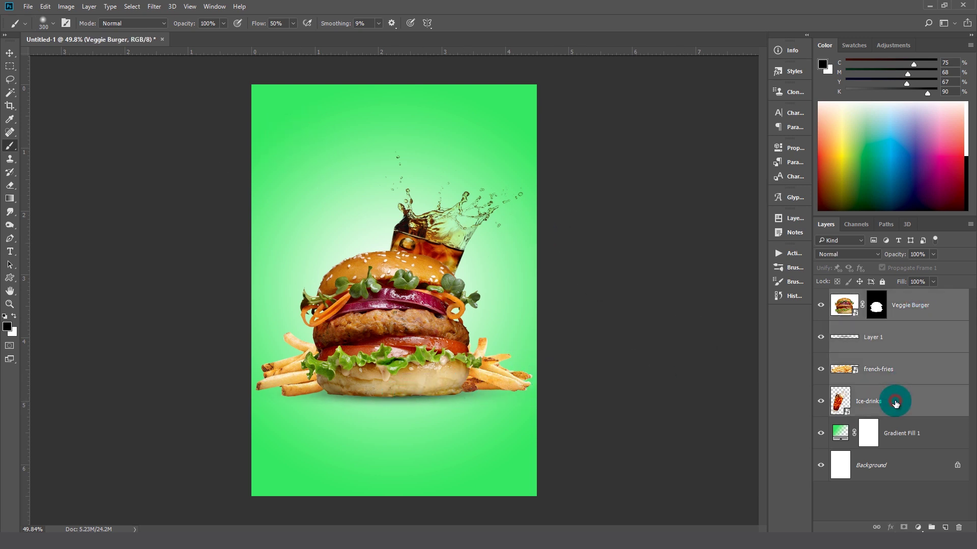
key(v)
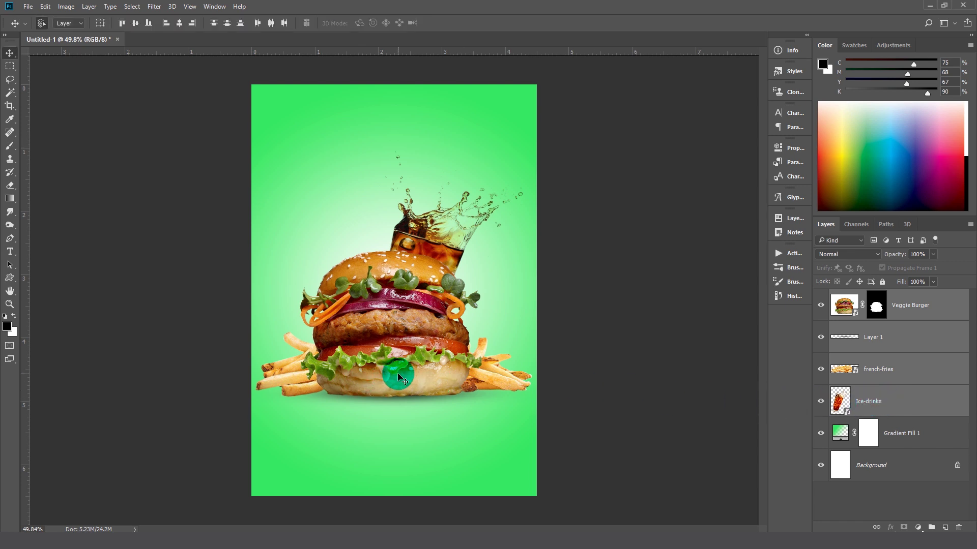
drag(393, 376, 392, 398)
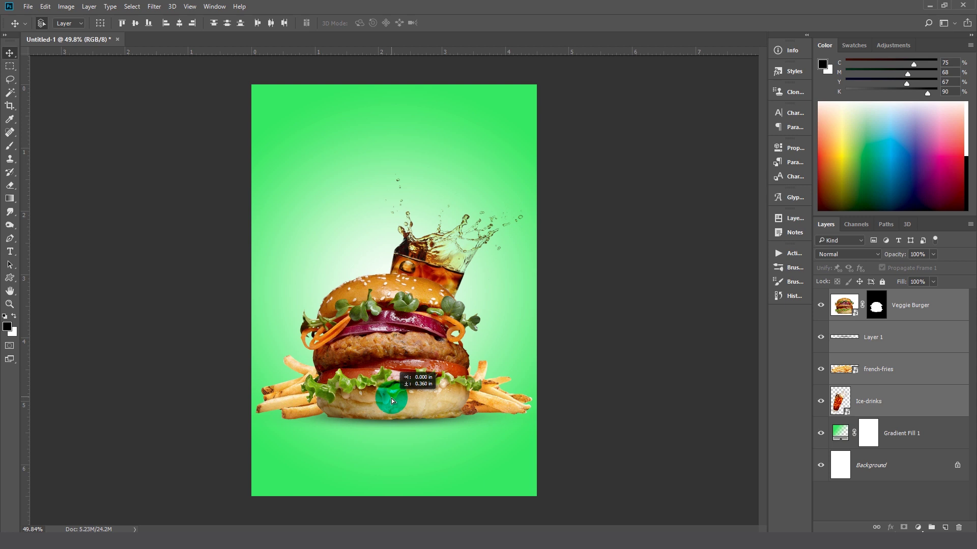
drag(391, 398, 393, 399)
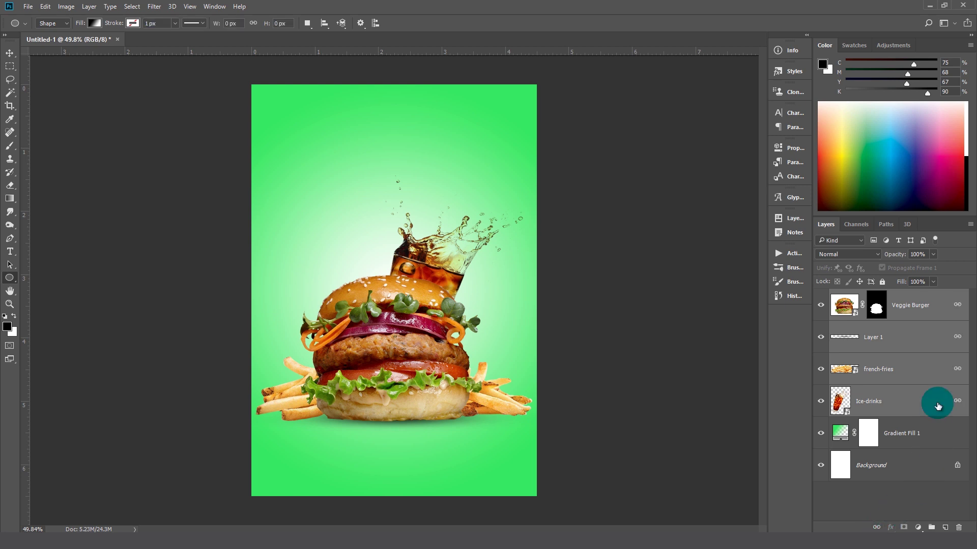
Draw a 461 px circle over the top of the burger with the Ellipse Tool
click(945, 527)
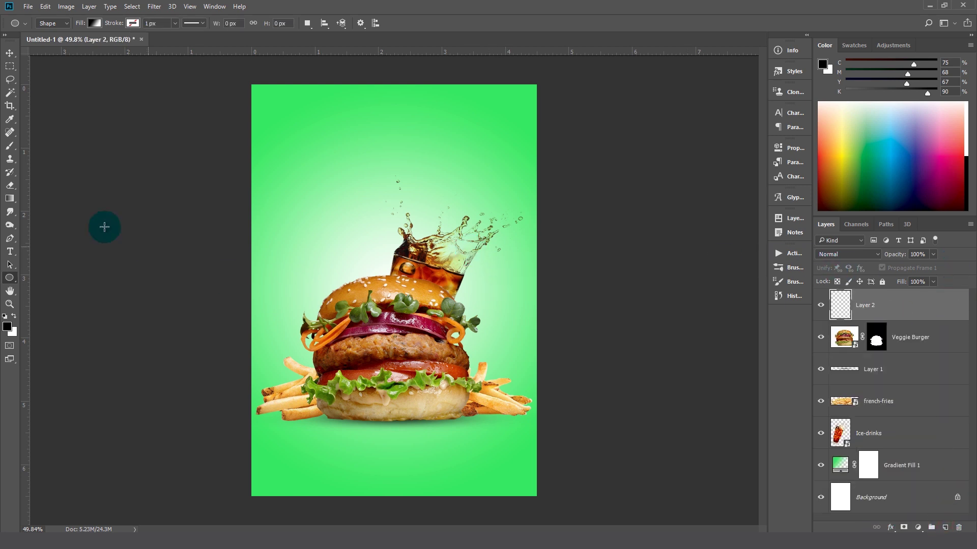
right_click(9, 277)
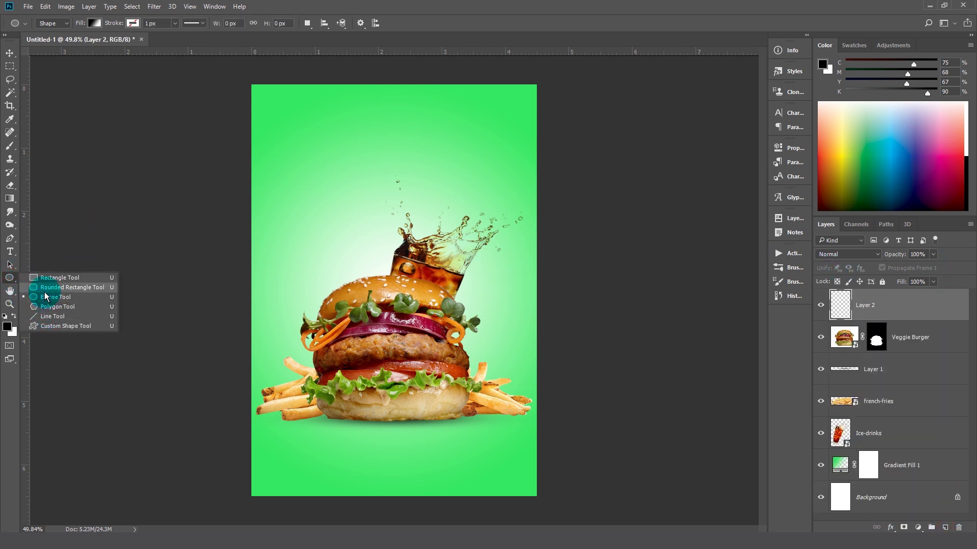
click(45, 297)
drag(304, 239, 420, 365)
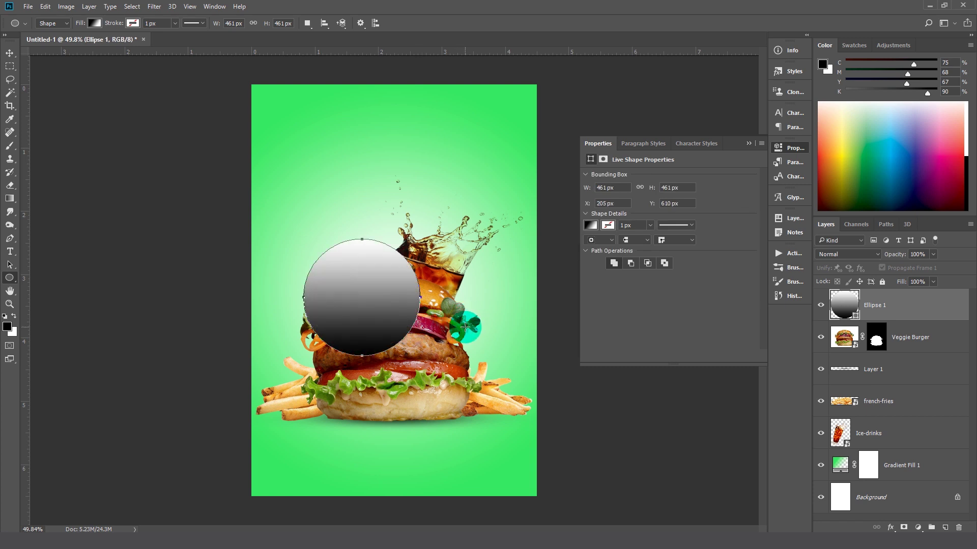
Give the circle a gradient fill with left stop colour 027c1c
click(590, 225)
click(591, 352)
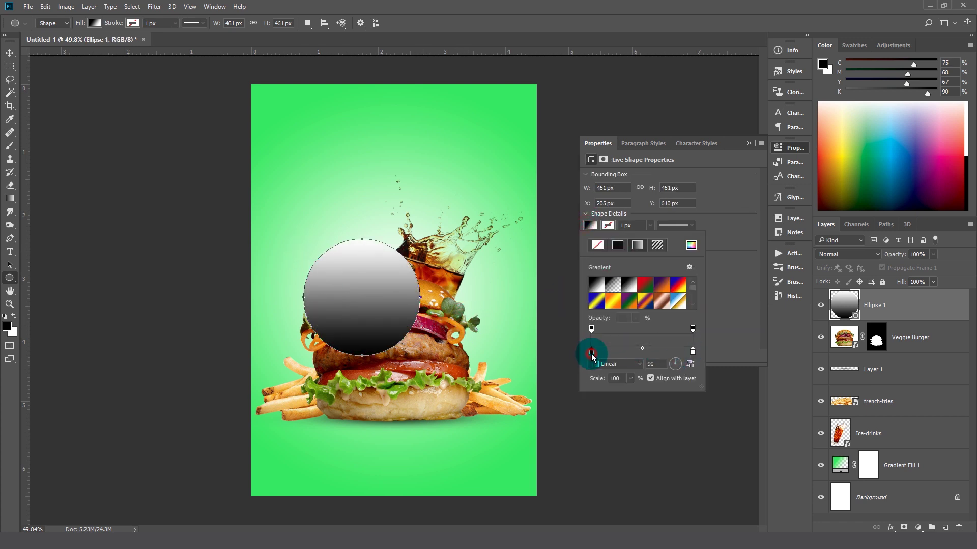
double_click(590, 353)
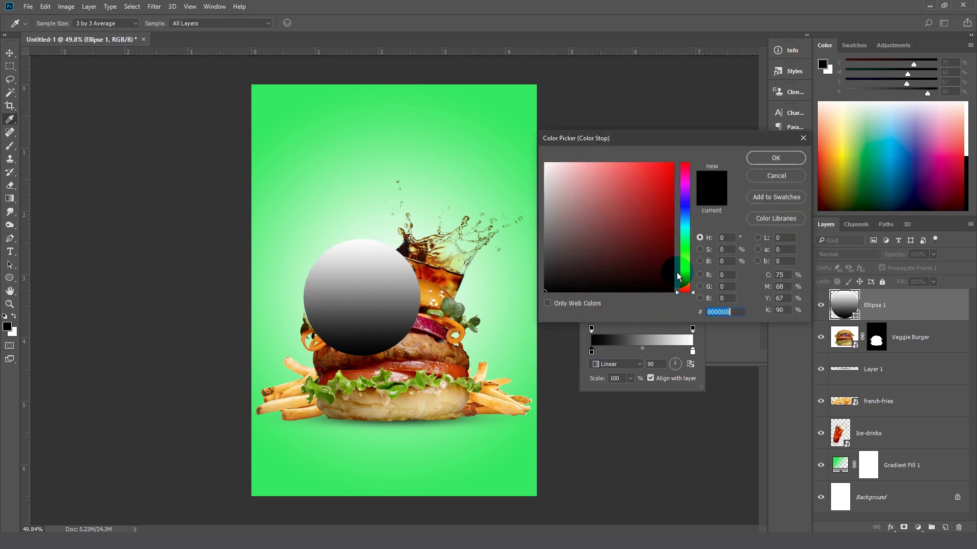
click(685, 258)
click(657, 204)
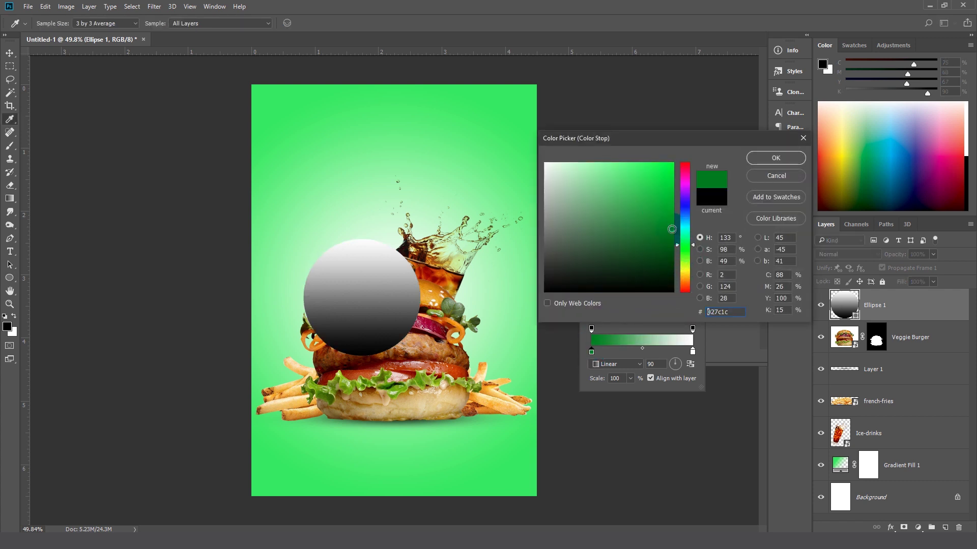
click(672, 230)
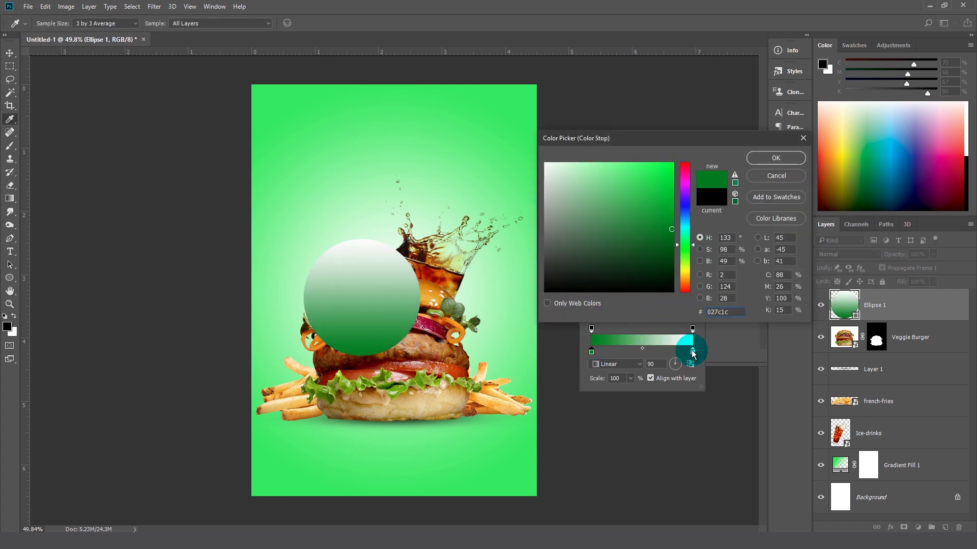
click(763, 158)
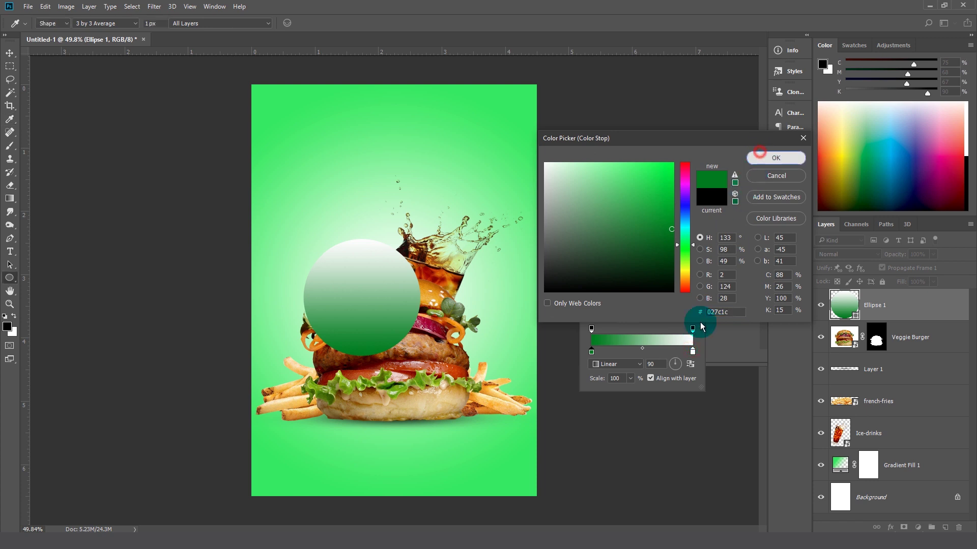
Set the gradient's right stop to bright green 1bd70d
double_click(693, 352)
mouse_move(686, 225)
mouse_down()
mouse_move(690, 244)
mouse_move(665, 183)
mouse_up()
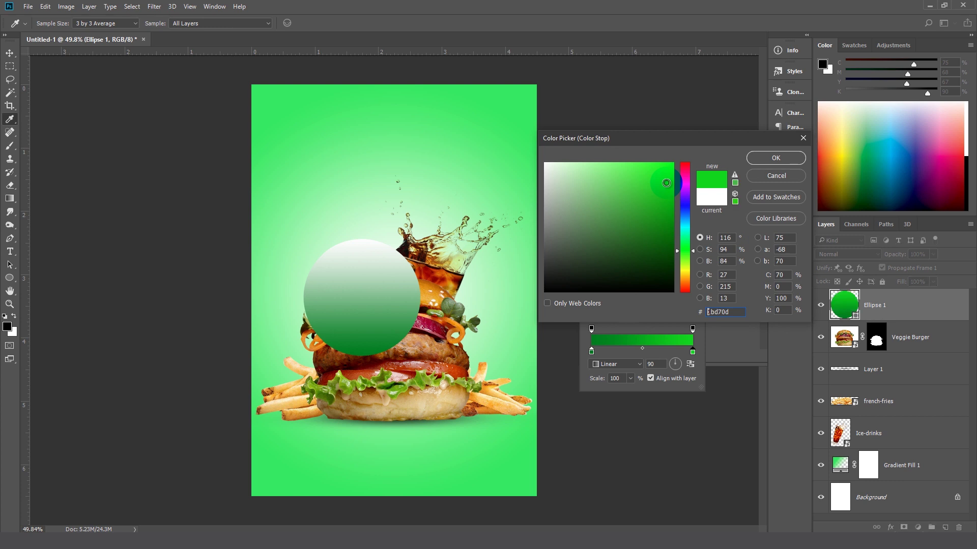
click(761, 163)
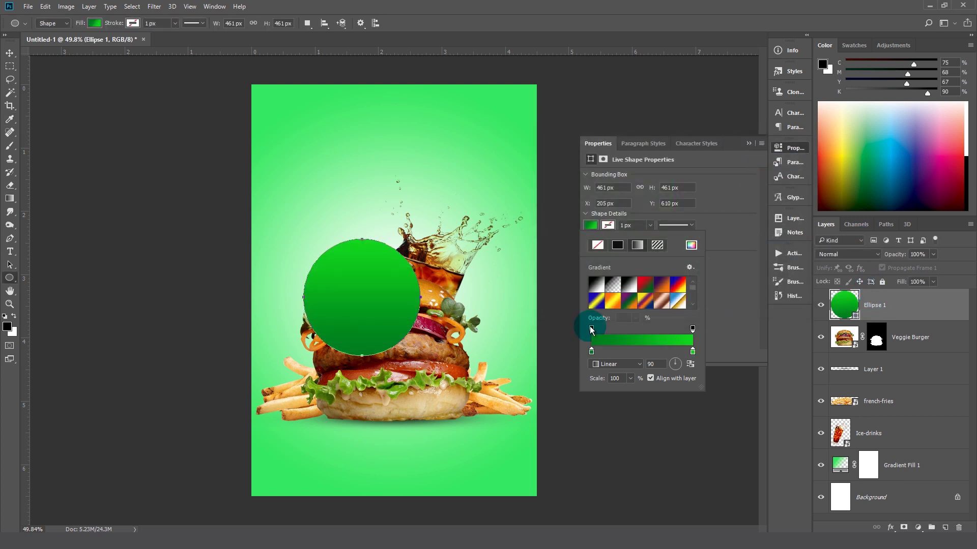
click(723, 152)
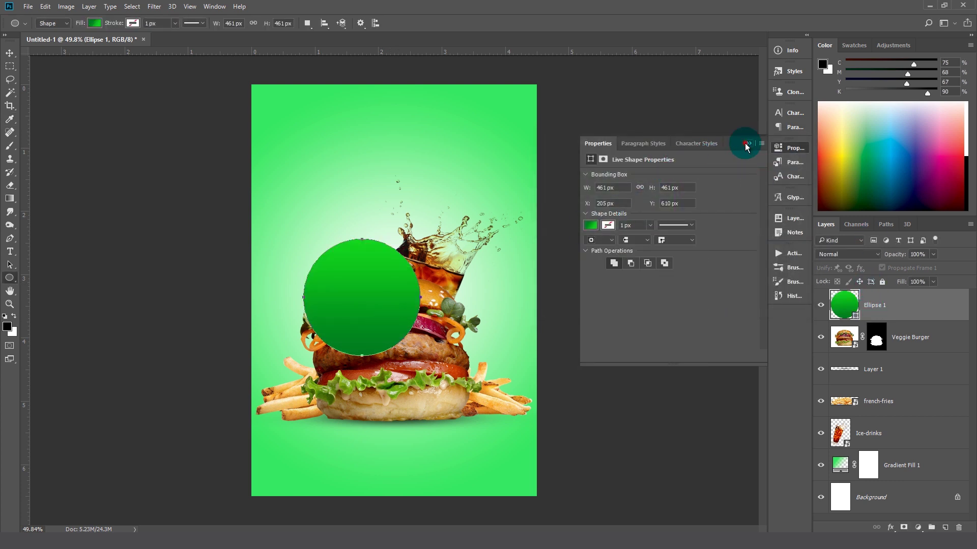
Move the circle beside the drink and add a copy shrunk to about 90%
key(v)
drag(371, 302, 344, 257)
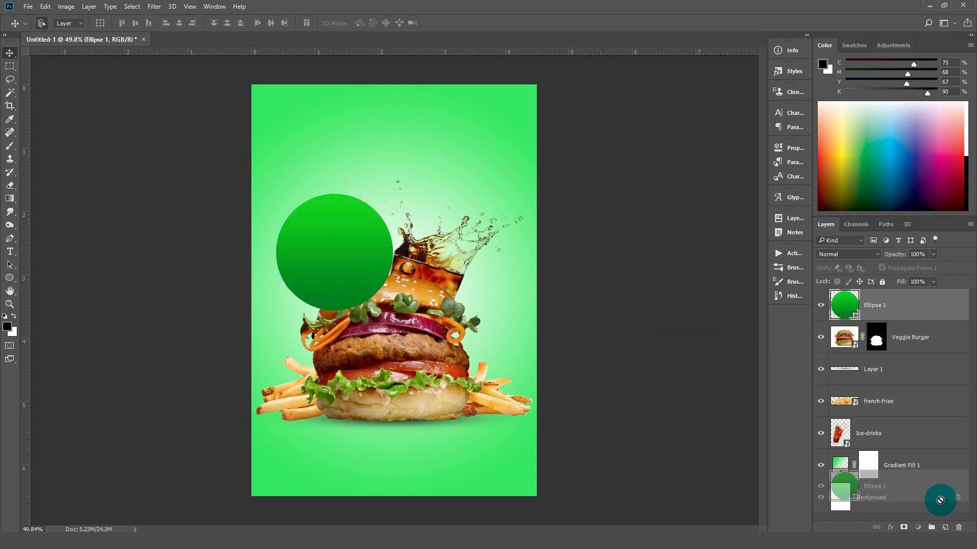
drag(854, 327, 944, 527)
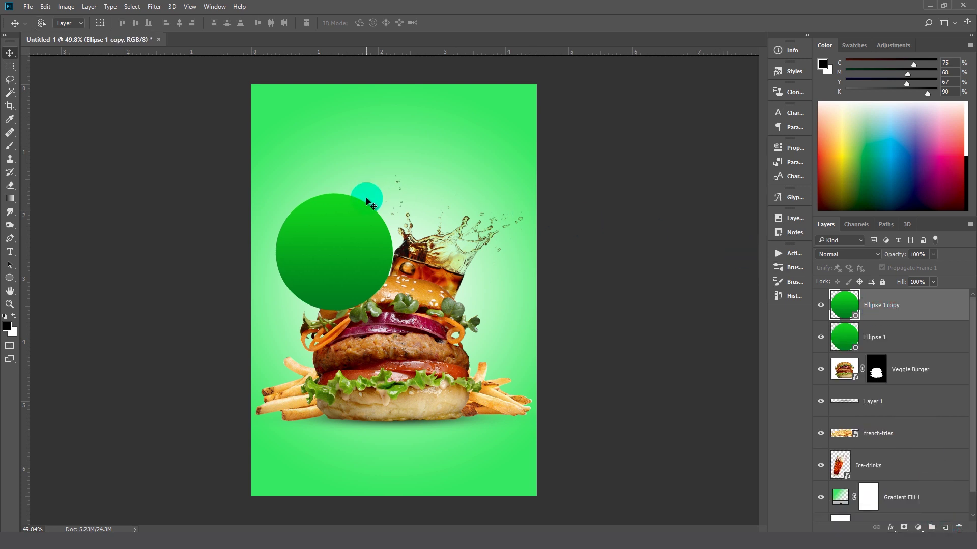
key(ctrl+t)
drag(389, 193, 382, 203)
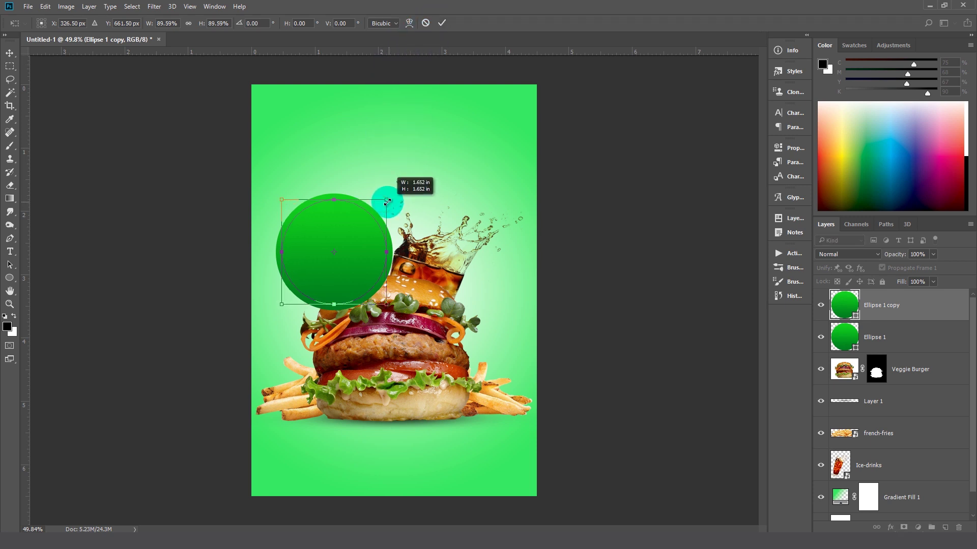
click(441, 23)
Reverse the gradient on Ellipse 1 copy
key(g)
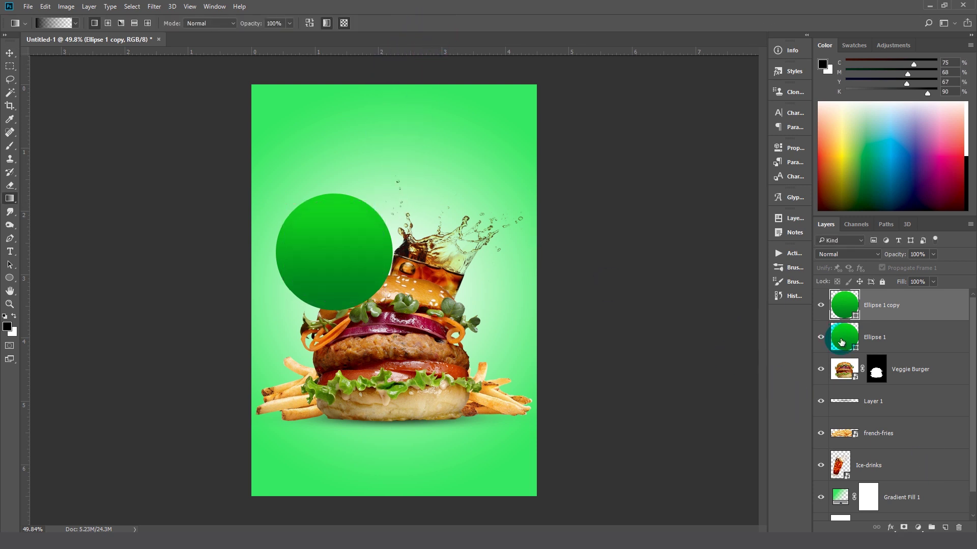
double_click(851, 308)
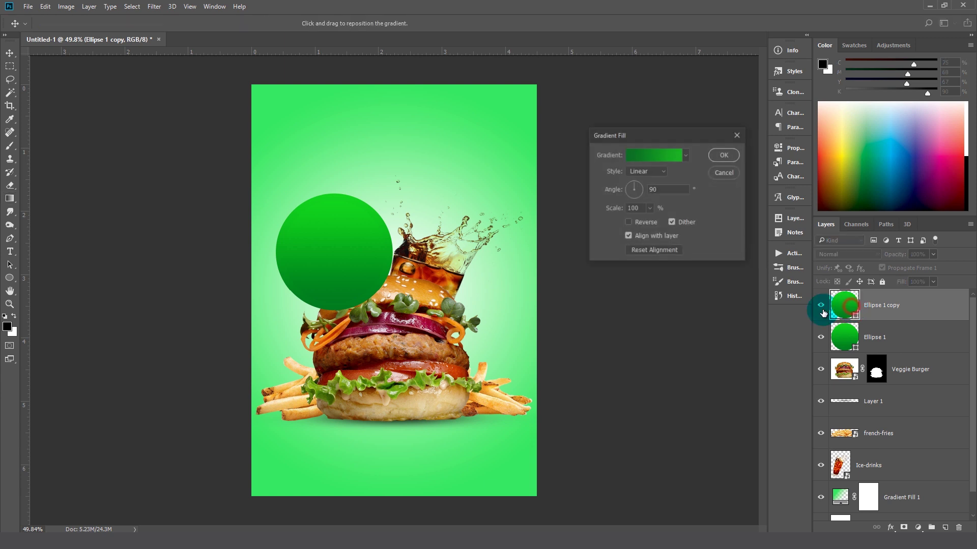
click(645, 172)
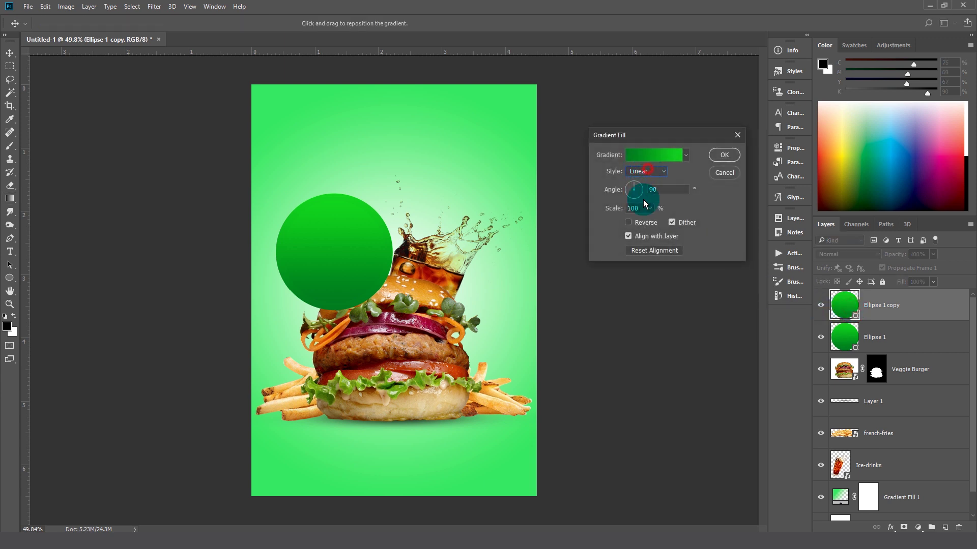
click(630, 223)
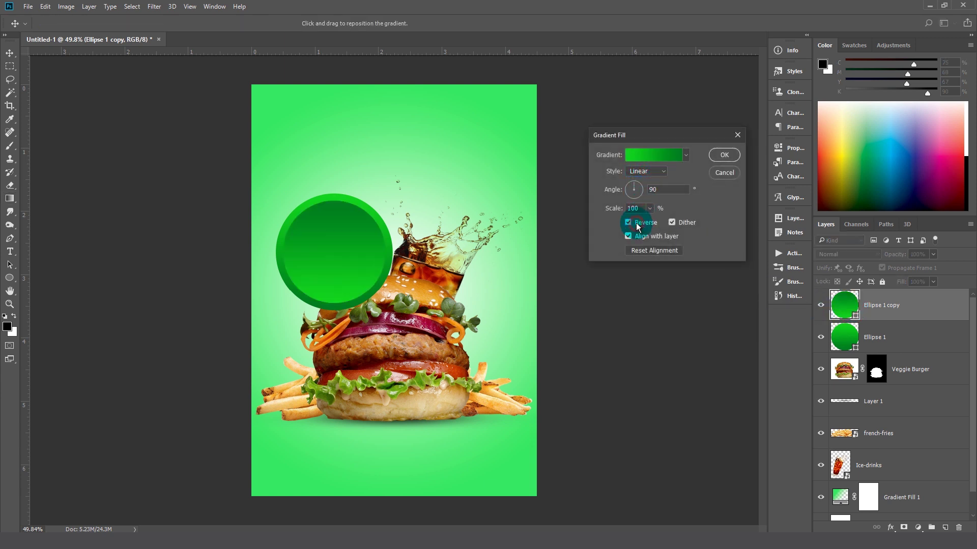
click(723, 155)
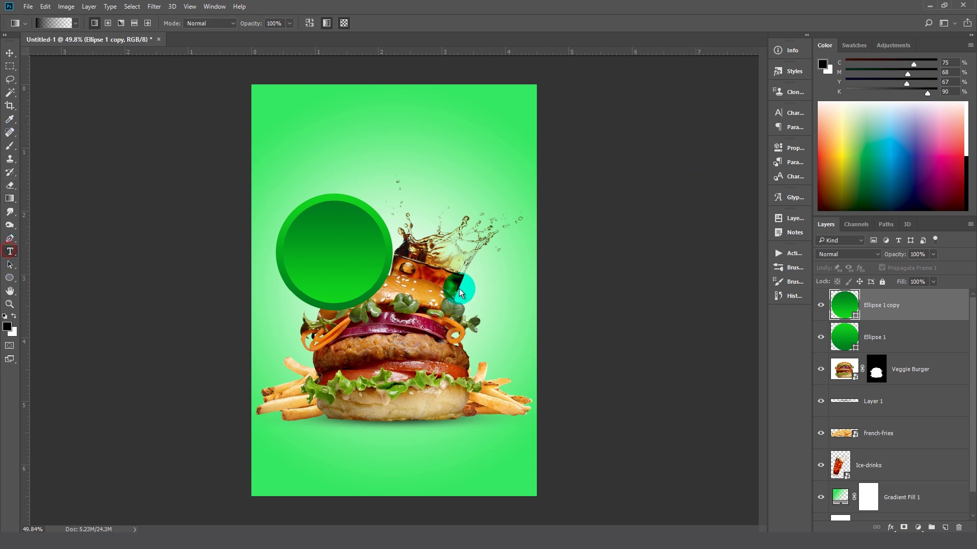
Type 'ONLY' in Bebas Neue near the top of the flyer
ctrl+click(822, 304)
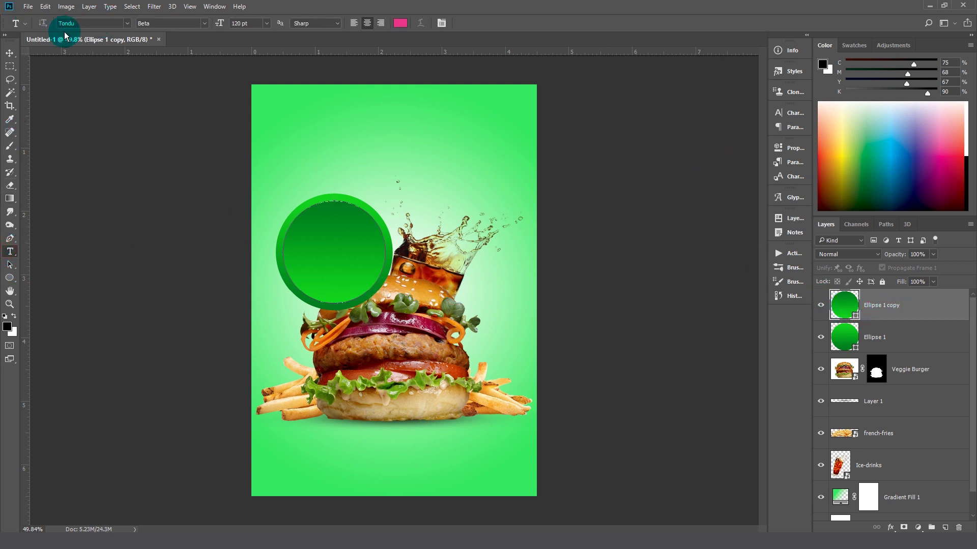
click(108, 21)
text(b)
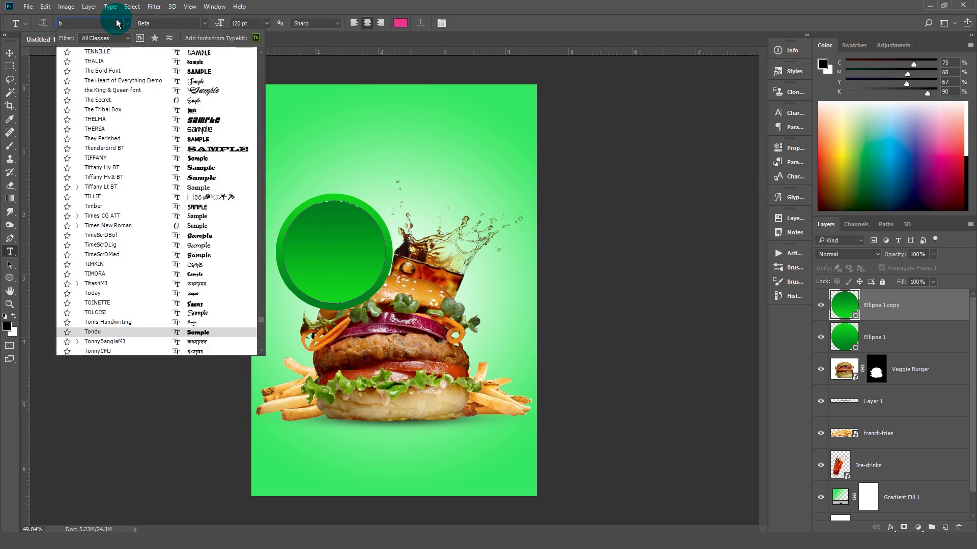
text(el)
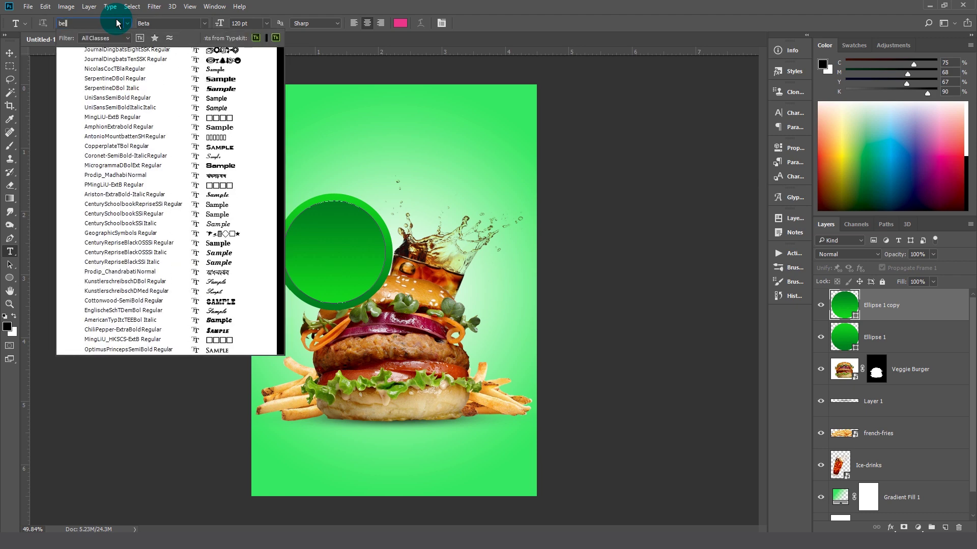
text(b)
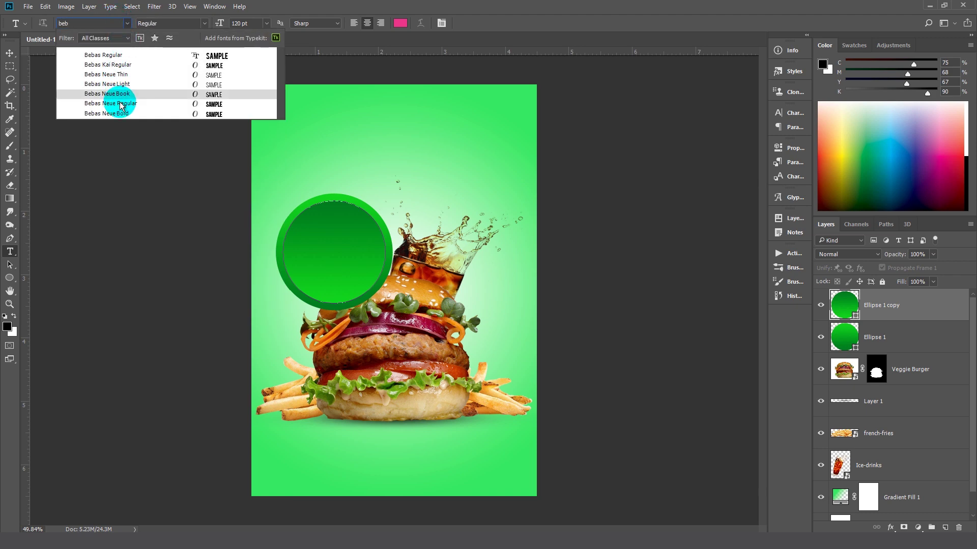
click(121, 104)
click(323, 164)
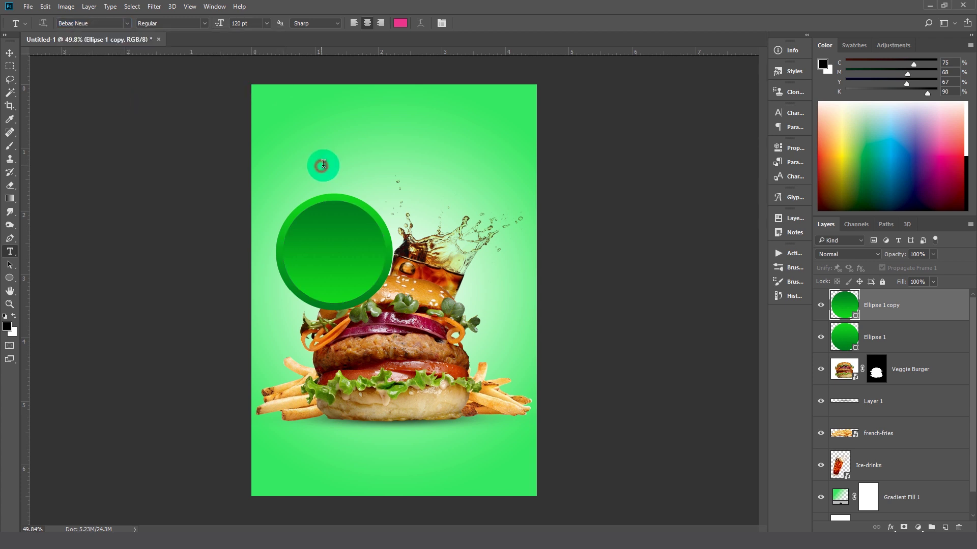
text(O)
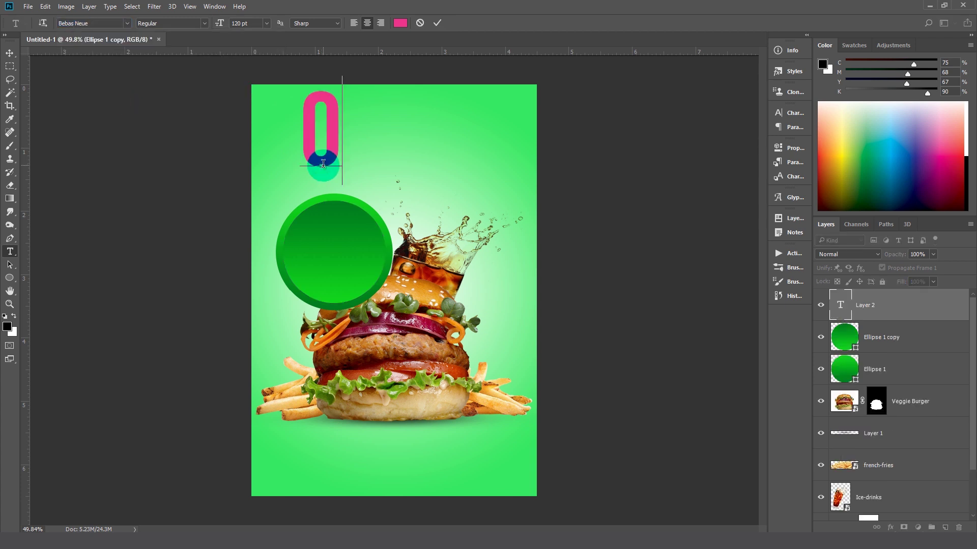
text(NLY)
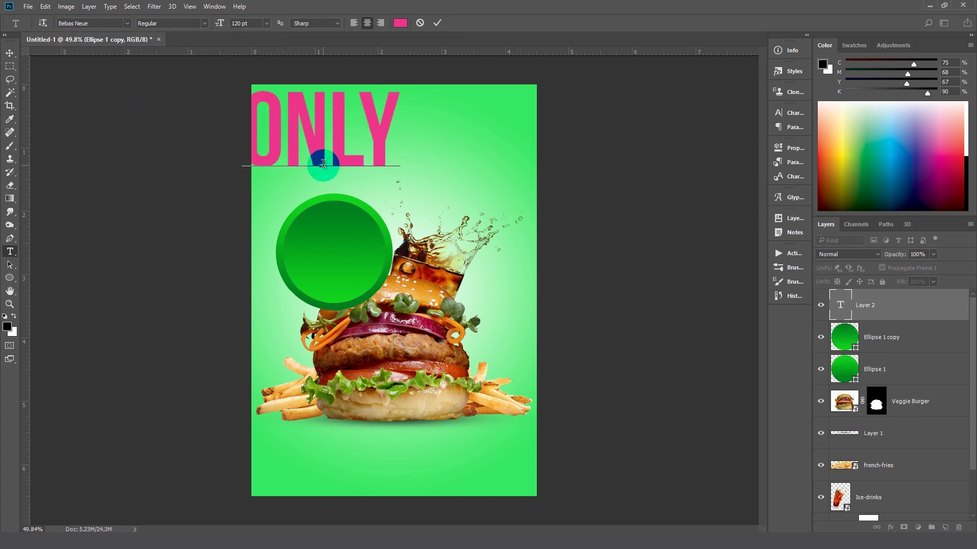
key(ctrl+Return)
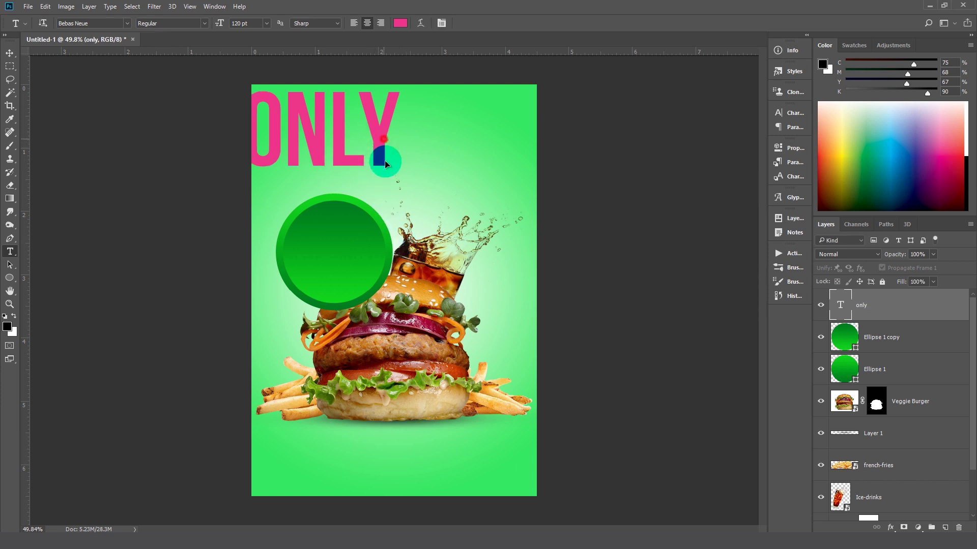
Move the ONLY text down and colour it white
drag(385, 163, 399, 199)
click(400, 23)
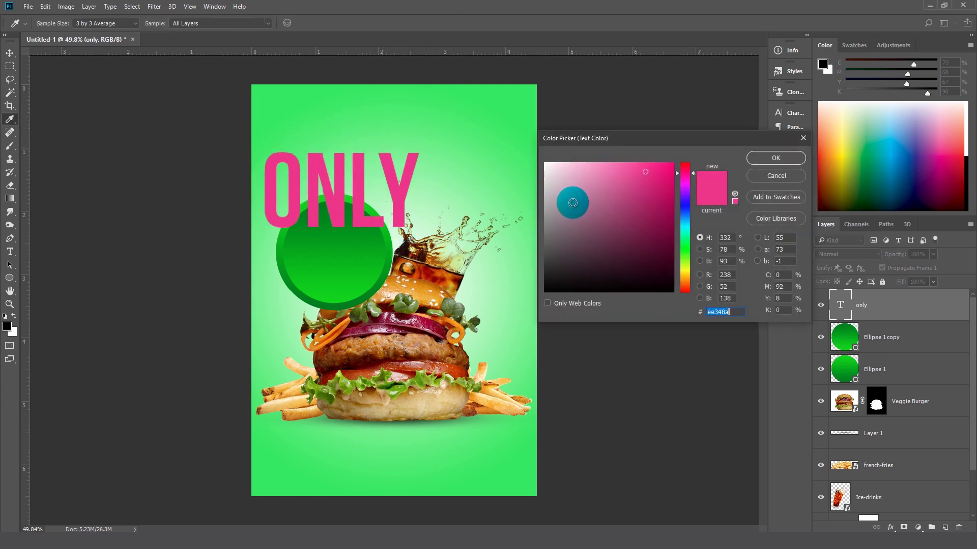
drag(572, 203, 530, 156)
click(774, 158)
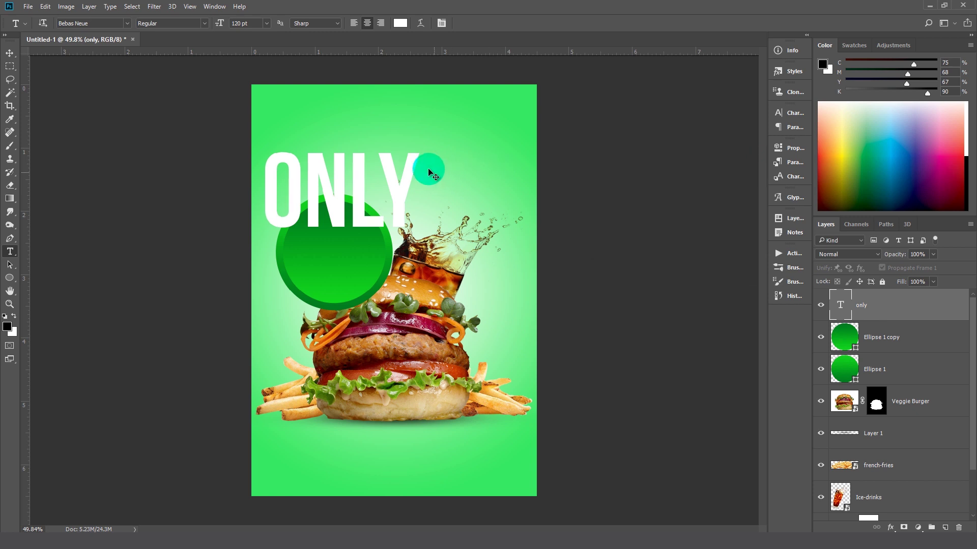
Scale ONLY to about a third in the badge's lower half, then duplicate it
key(ctrl+t)
drag(415, 144, 351, 189)
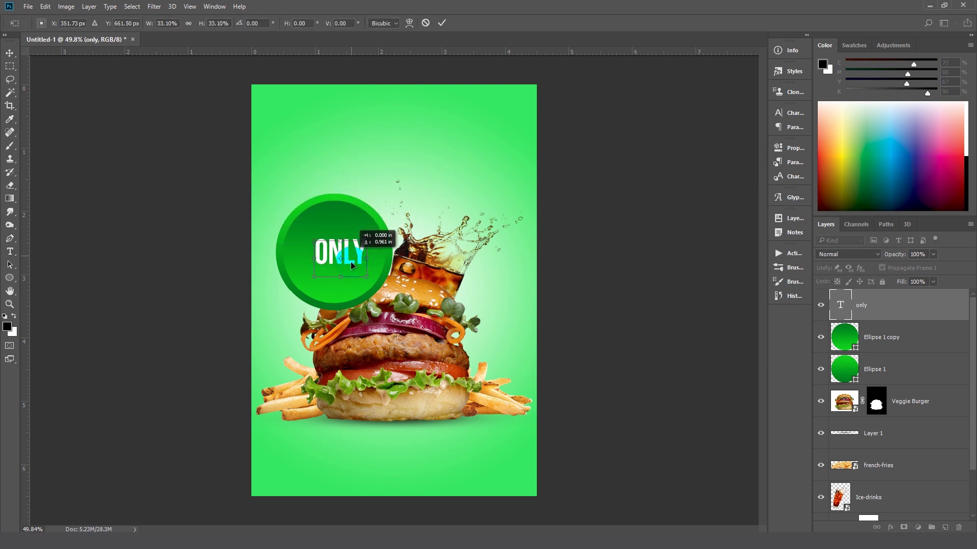
drag(351, 264, 344, 291)
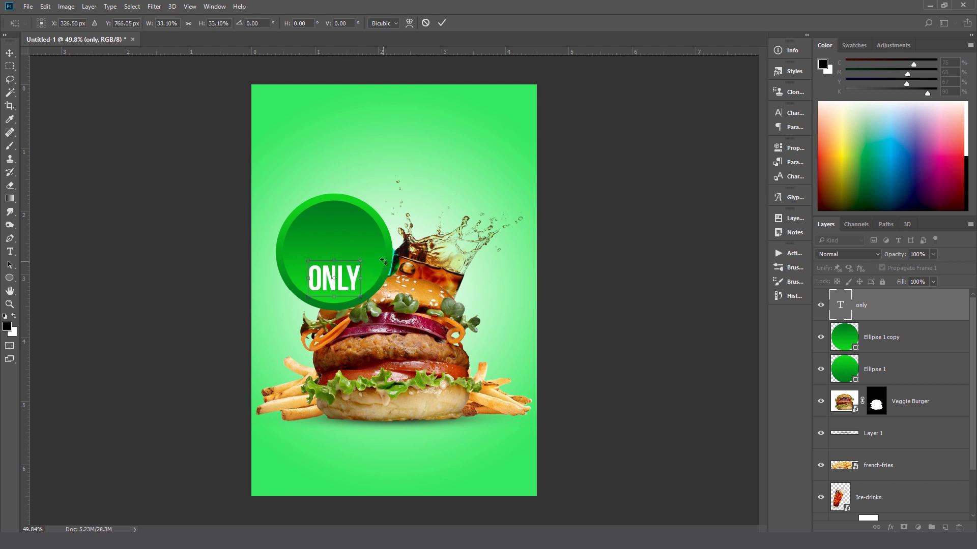
key(Return)
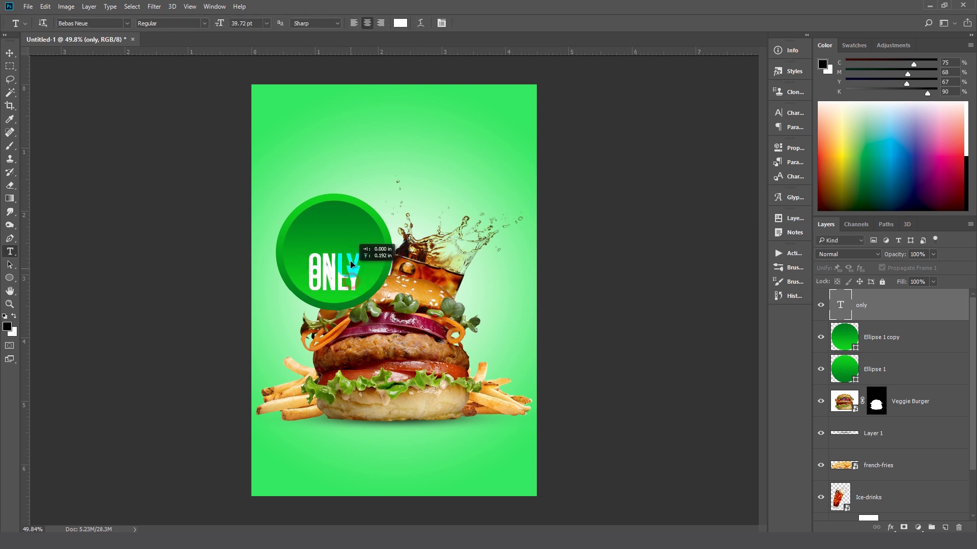
key(ctrl+j)
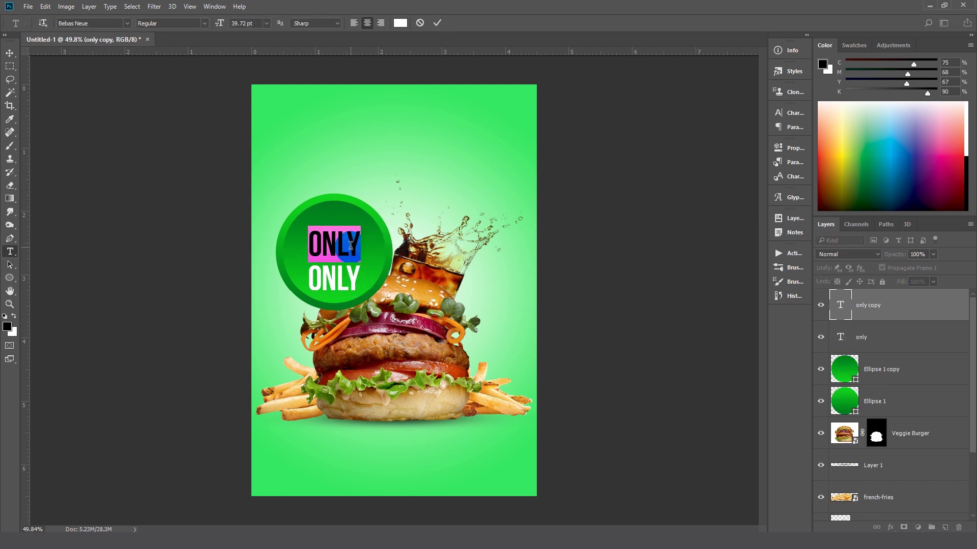
Move the dollar sign in the price text to the front
text(5)
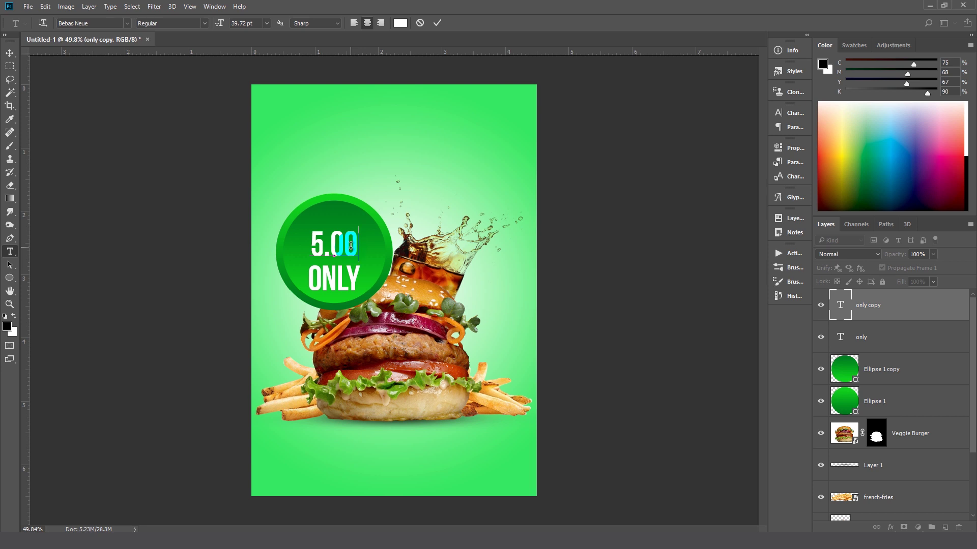
text($)
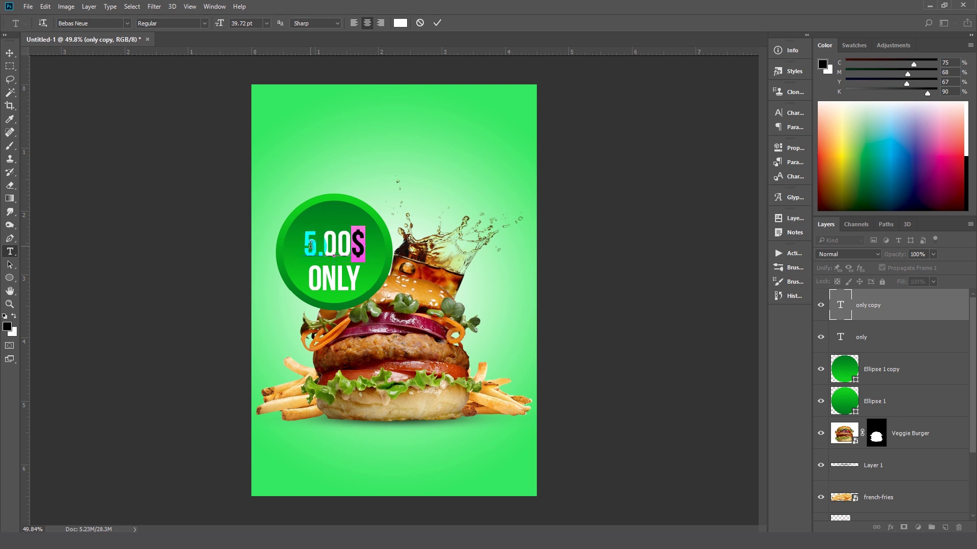
key(BackSpace)
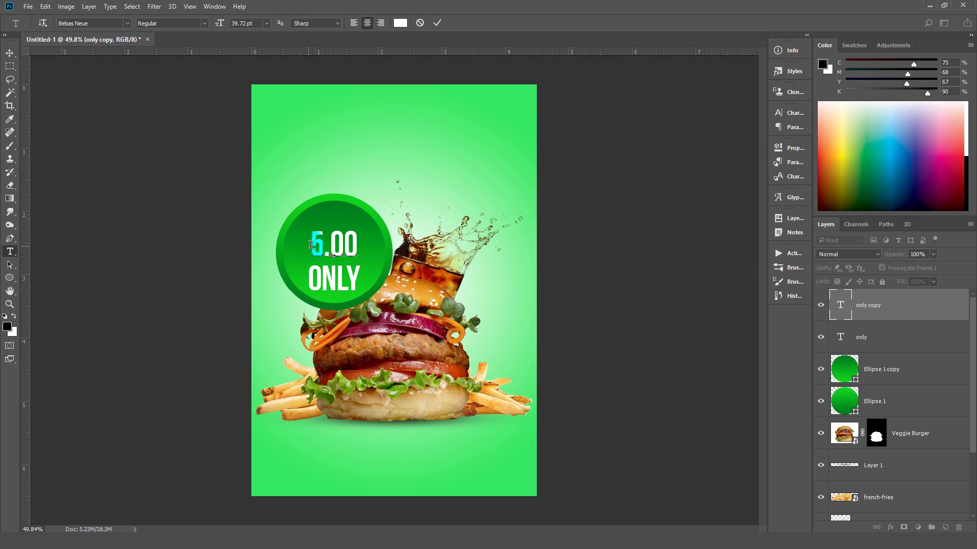
text($)
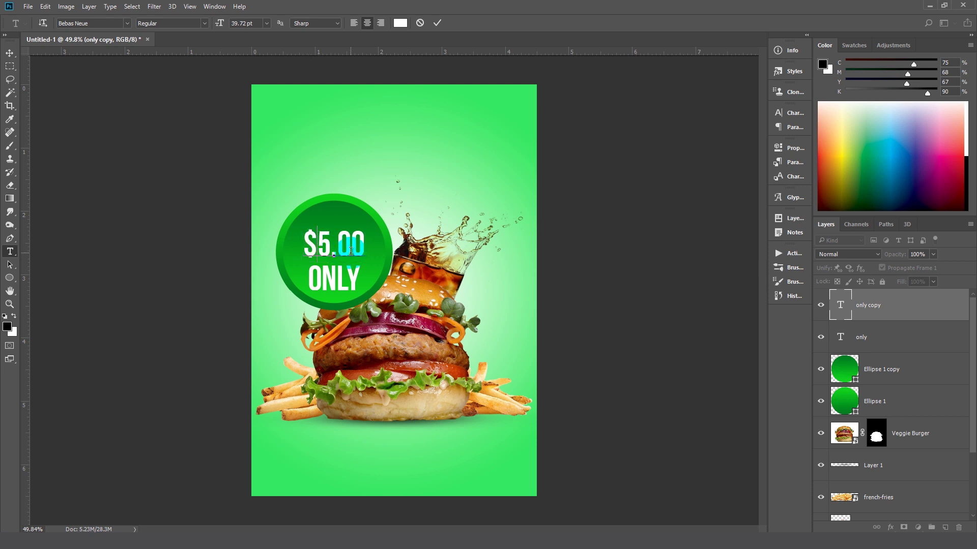
key(ctrl+Return)
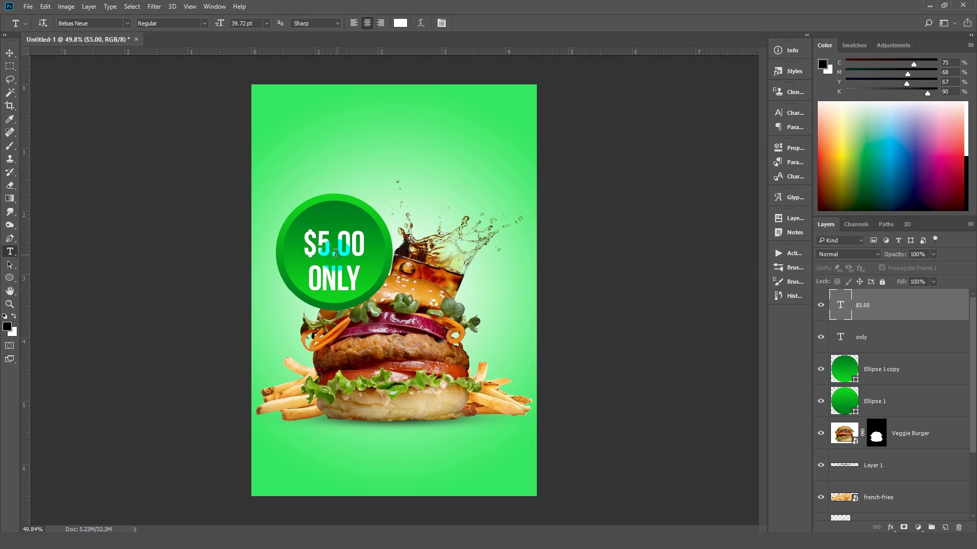
Delete the .00 decimals and enlarge $5 to 62.5 pt inside the badge
drag(333, 253, 395, 254)
key(BackSpace)
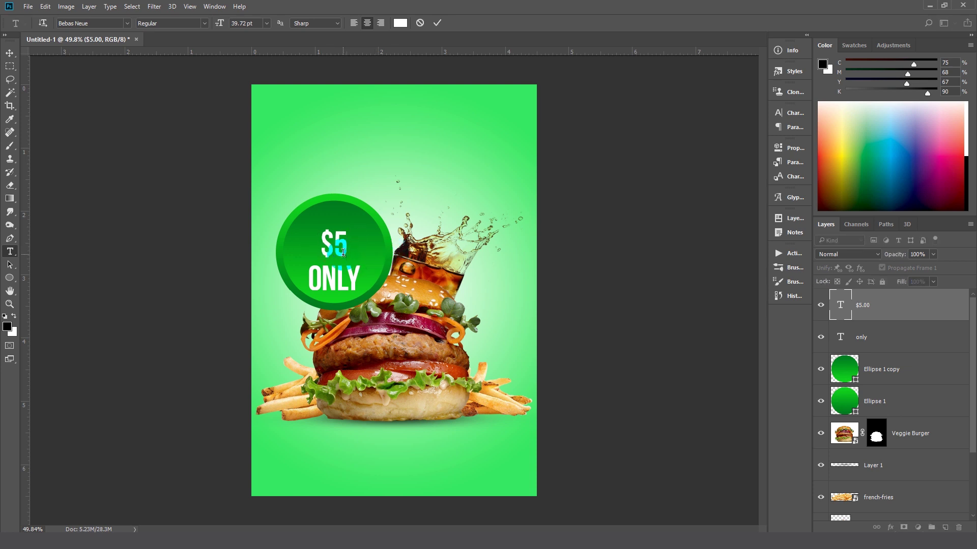
key(ctrl+Return)
key(ctrl+t)
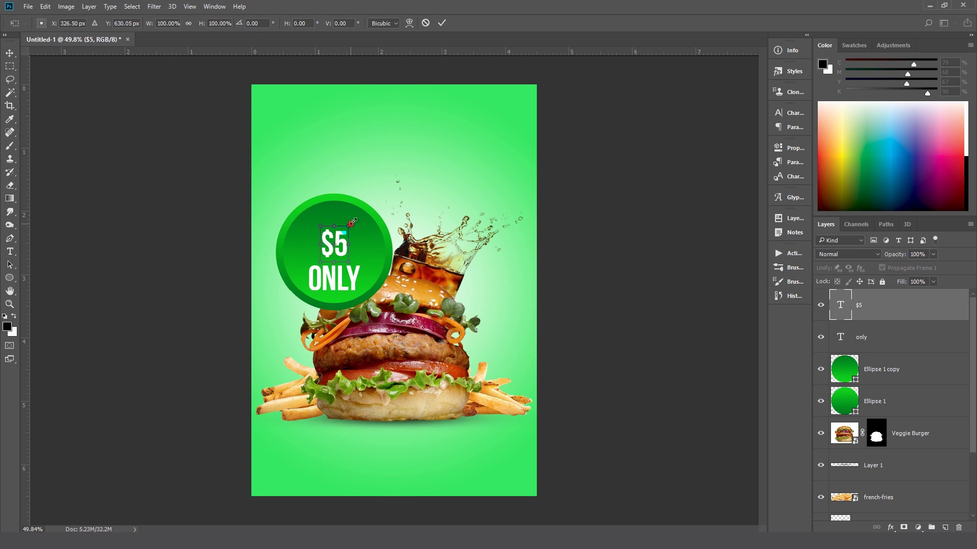
drag(351, 223, 359, 212)
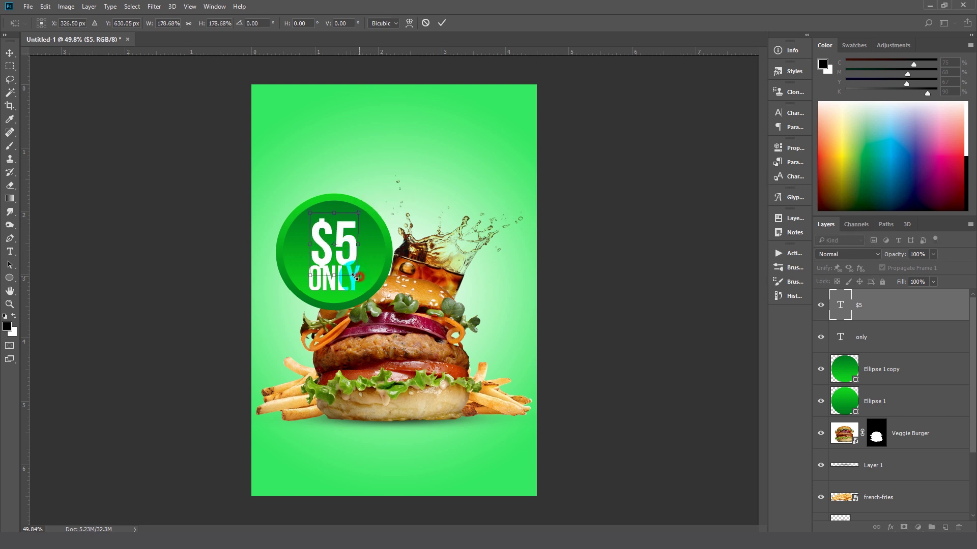
drag(356, 276, 345, 259)
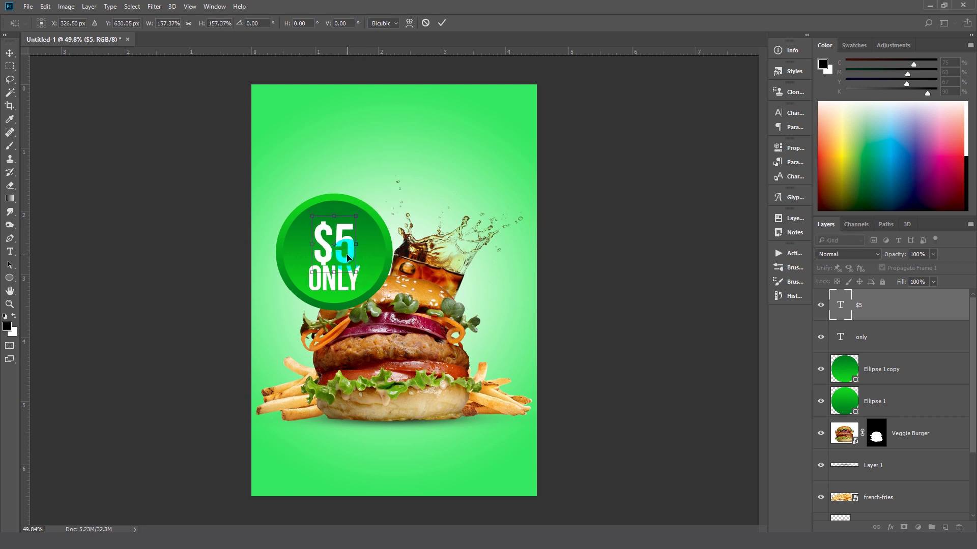
key(Return)
key(t)
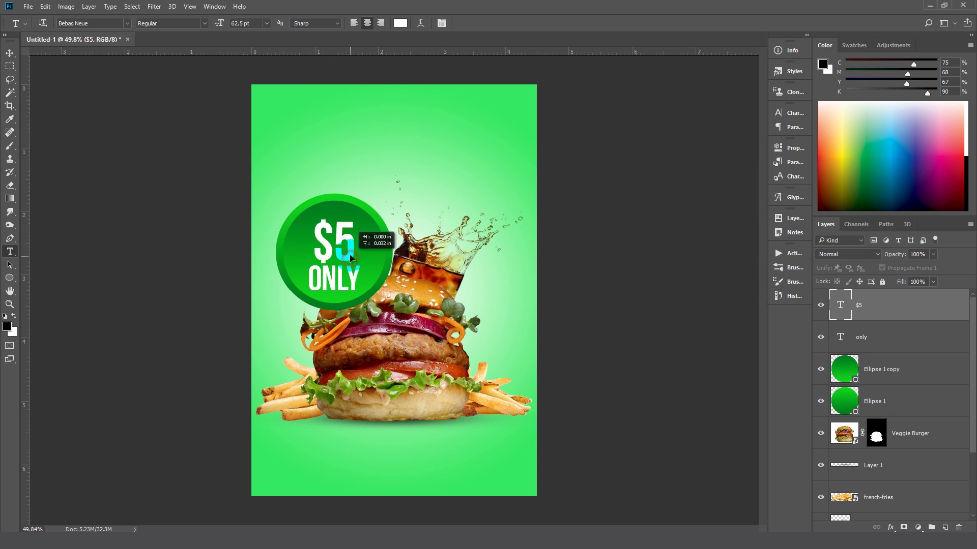
click(573, 299)
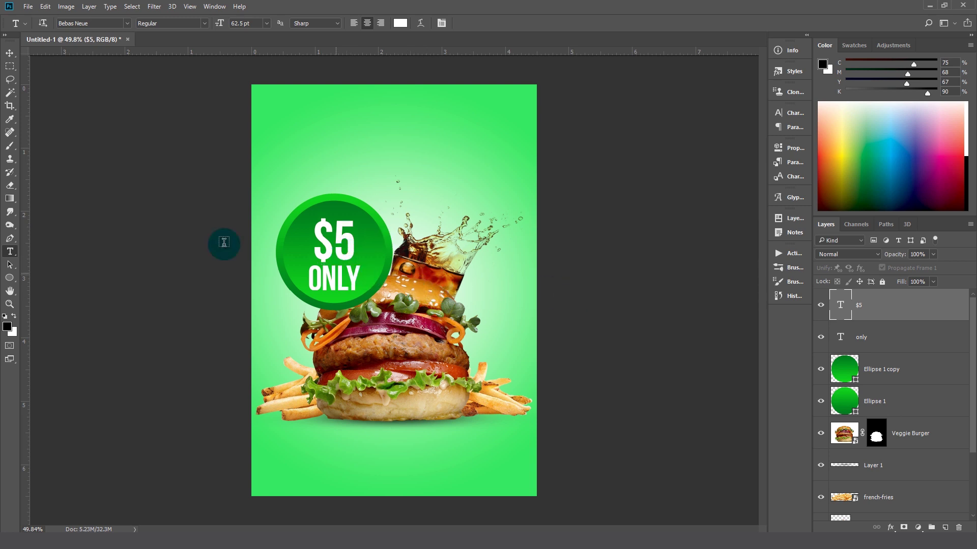
Fill a rectangular band across ONLY with light cream on a new layer
click(10, 66)
drag(283, 265, 393, 288)
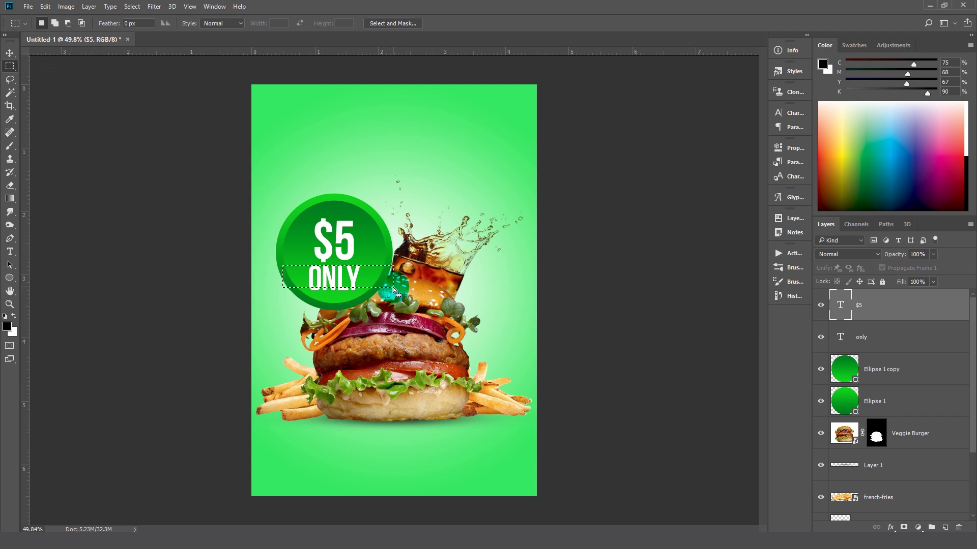
key(ctrl+shift+n)
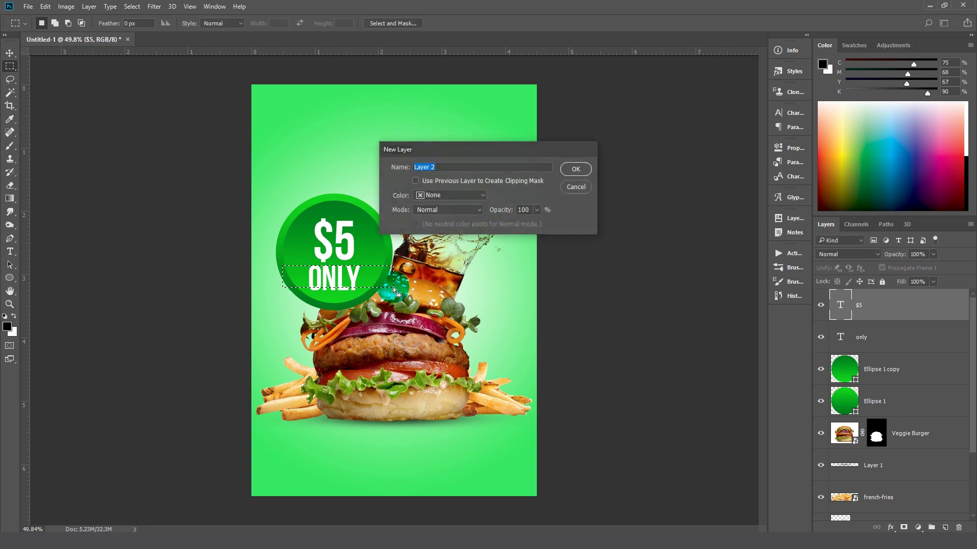
key(Return)
mouse_move(917, 117)
mouse_down()
mouse_move(843, 97)
mouse_move(851, 115)
mouse_up()
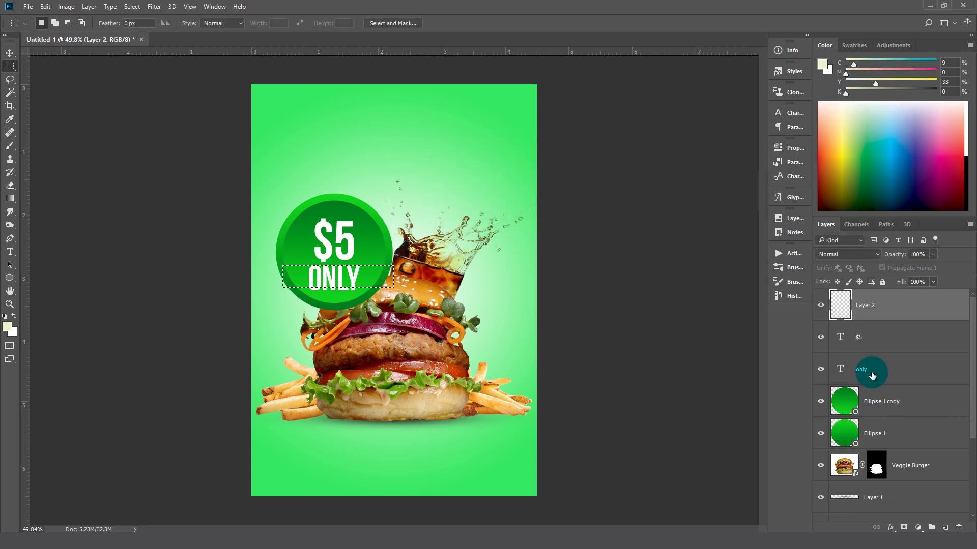
key(alt+BackSpace)
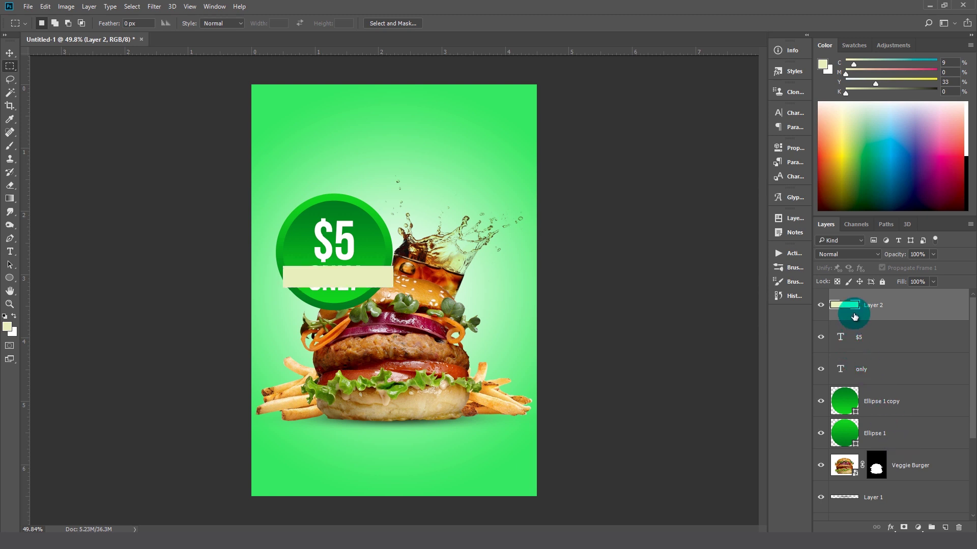
Place the cream band below the $5 and ONLY text and shrink ONLY to about 86%
drag(846, 308, 850, 364)
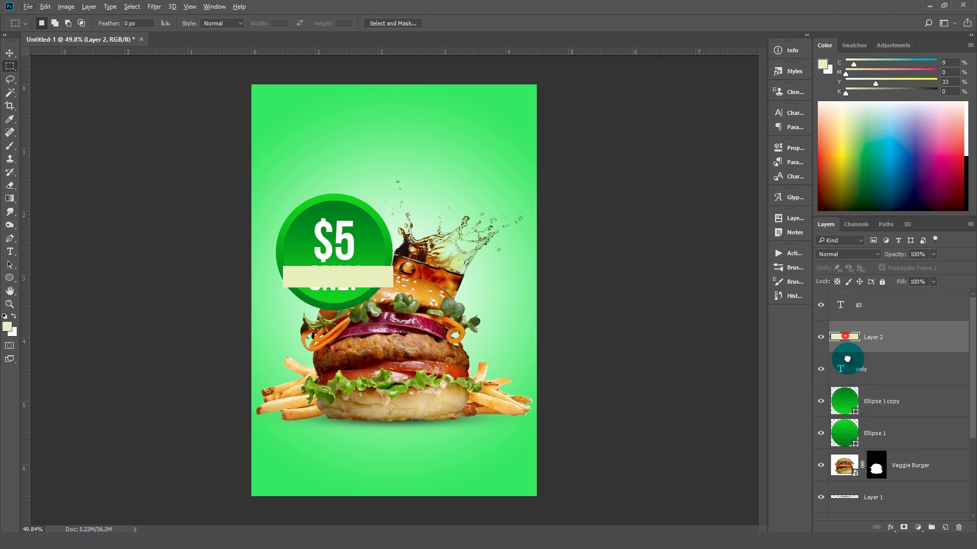
drag(850, 363, 847, 380)
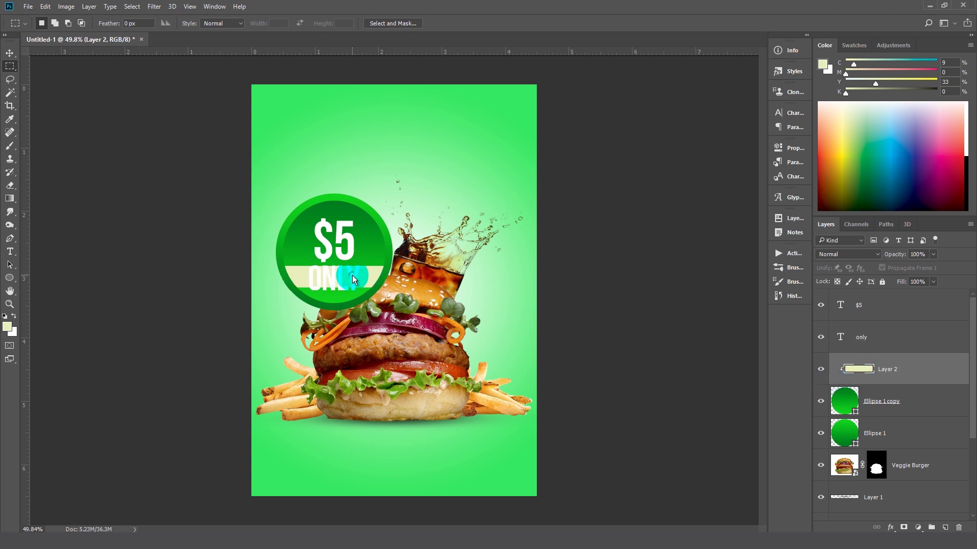
key(alt+bracketright)
key(ctrl+t)
drag(363, 299, 353, 297)
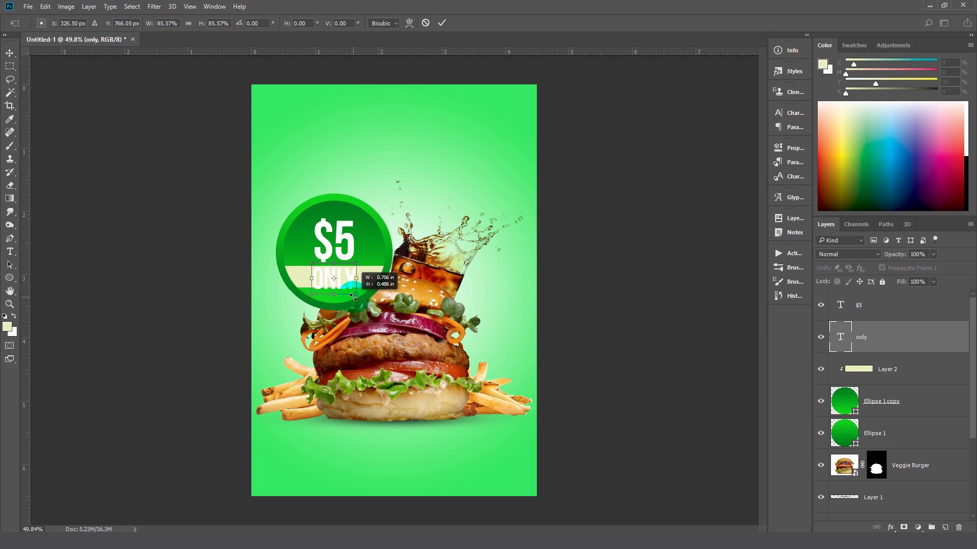
key(Return)
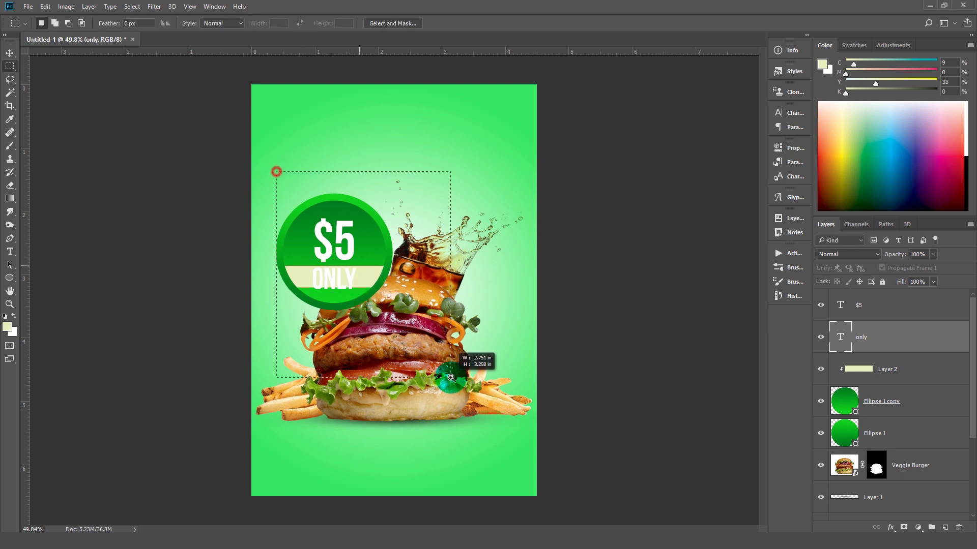
Nudge ONLY up within the cream band and fill it black
drag(277, 168, 489, 366)
drag(370, 308, 368, 306)
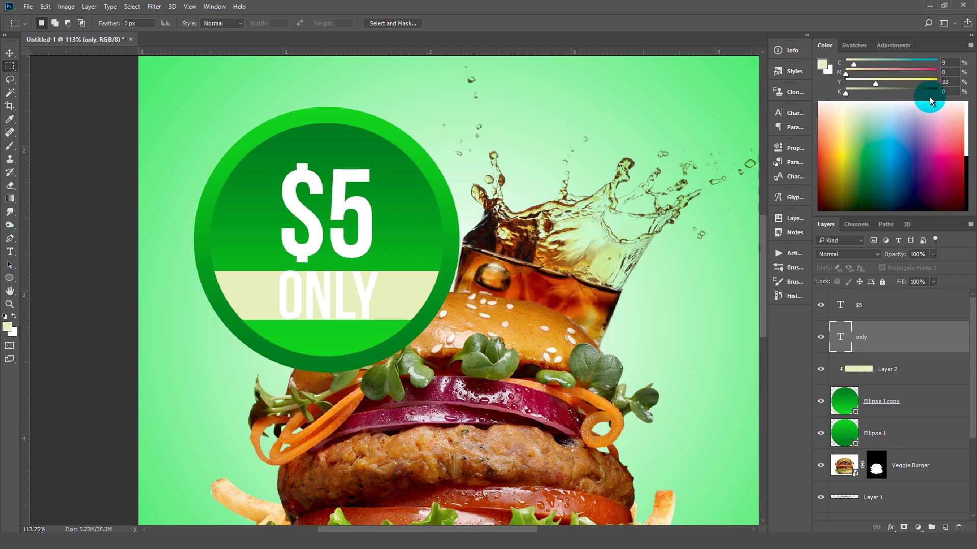
click(969, 178)
click(841, 321)
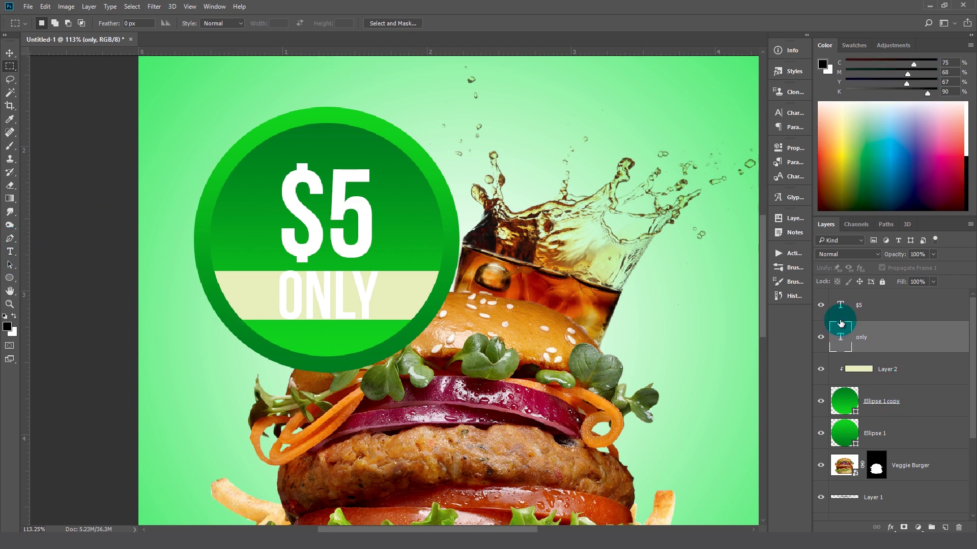
key(alt+BackSpace)
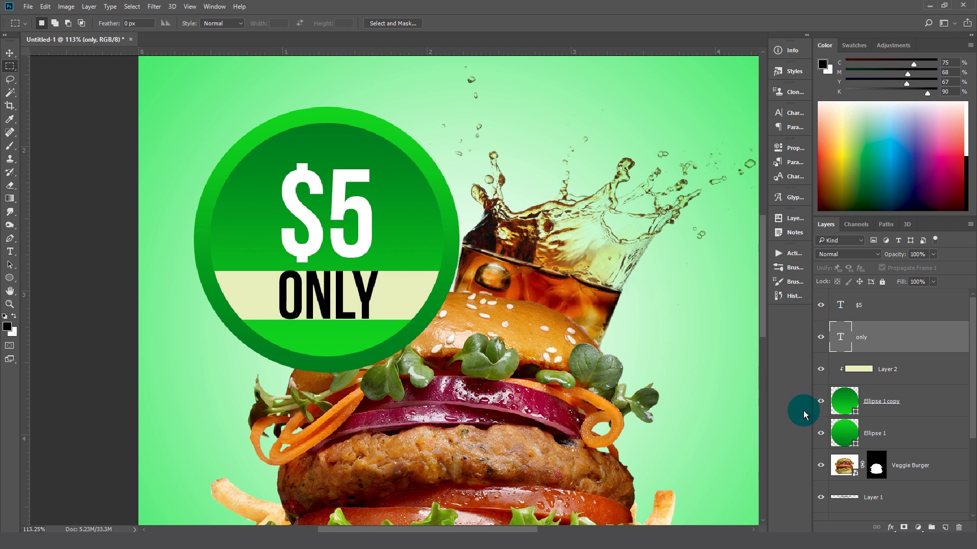
Enlarge $5, ONLY and the cream band together to about 122%, then select all badge layers
click(905, 370)
shift+click(884, 308)
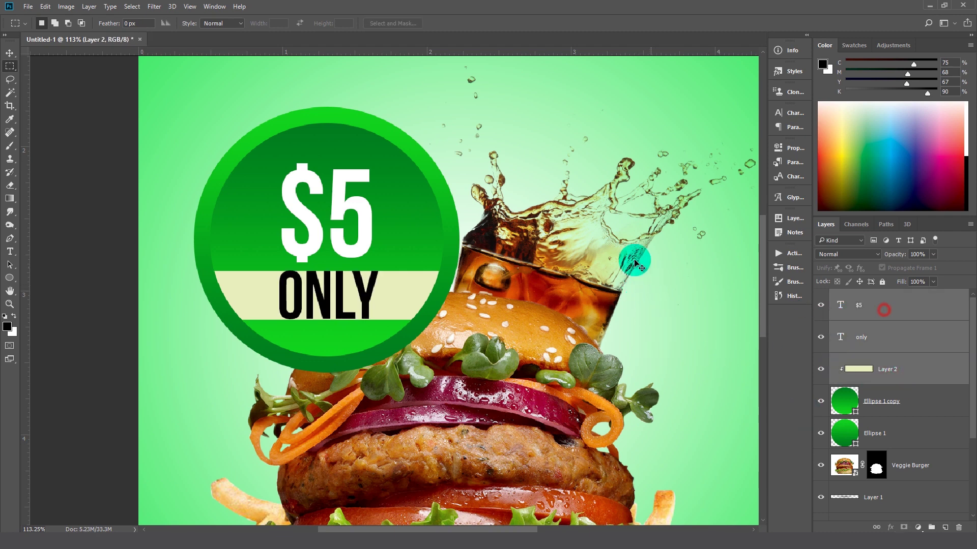
key(ctrl+t)
drag(461, 164, 488, 146)
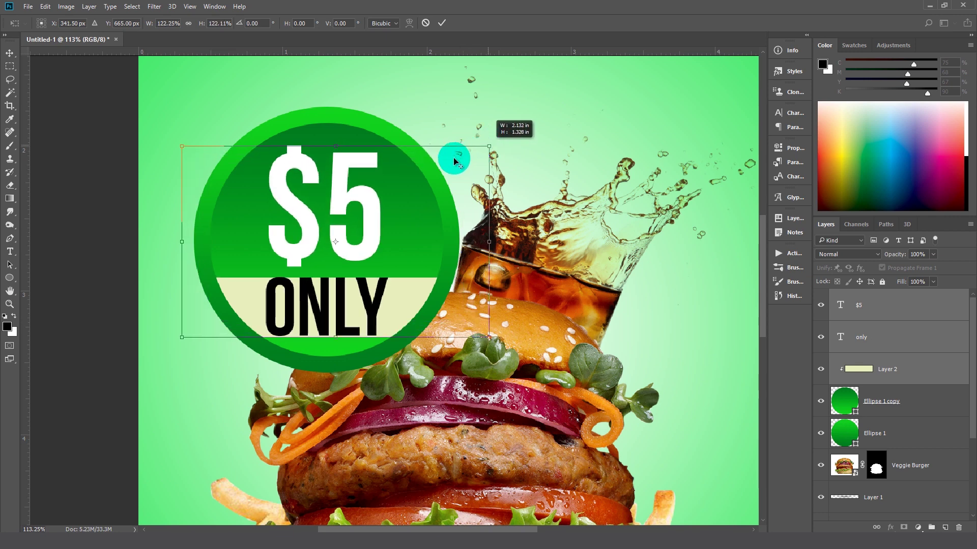
drag(358, 187, 357, 186)
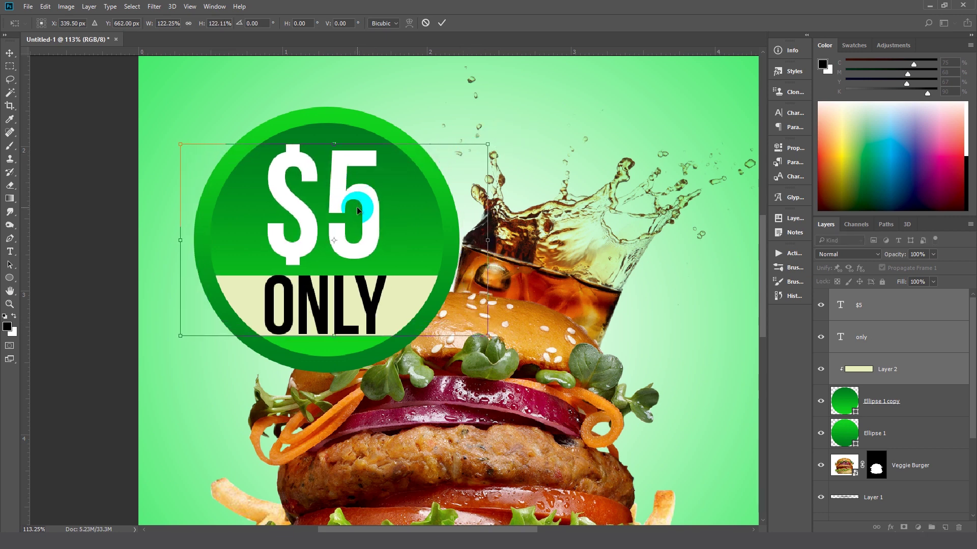
double_click(356, 206)
click(911, 440)
shift+click(894, 311)
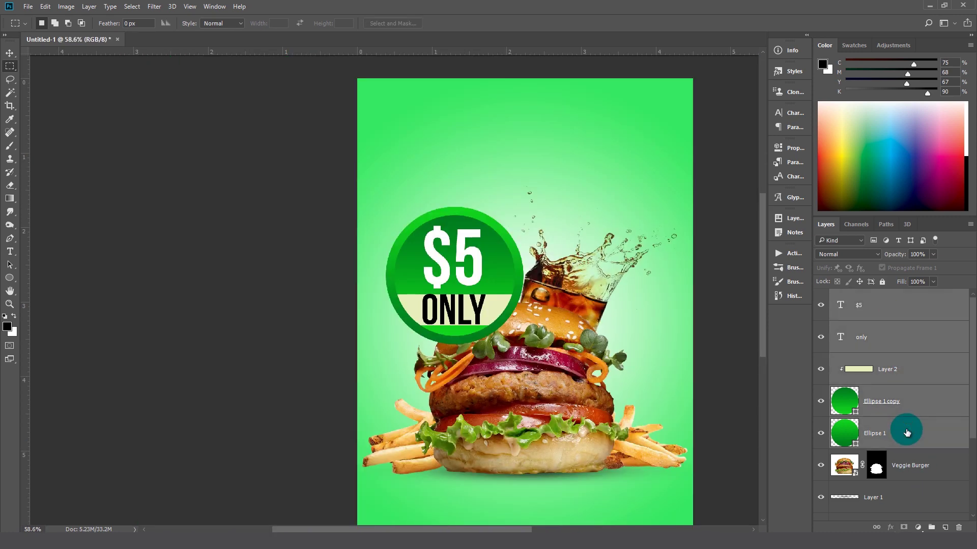
Group the badge layers and shrink the whole badge to about 68%
key(ctrl+g)
click(858, 296)
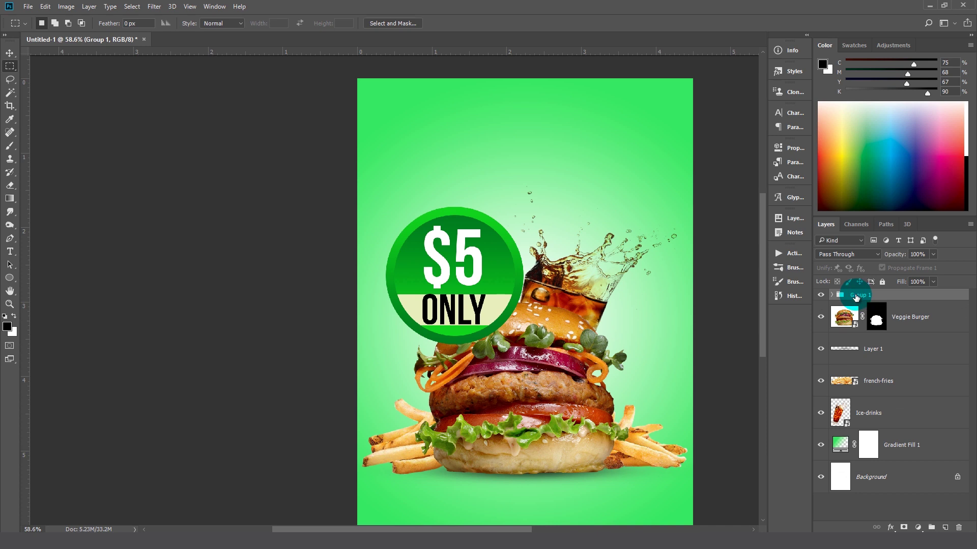
key(ctrl+t)
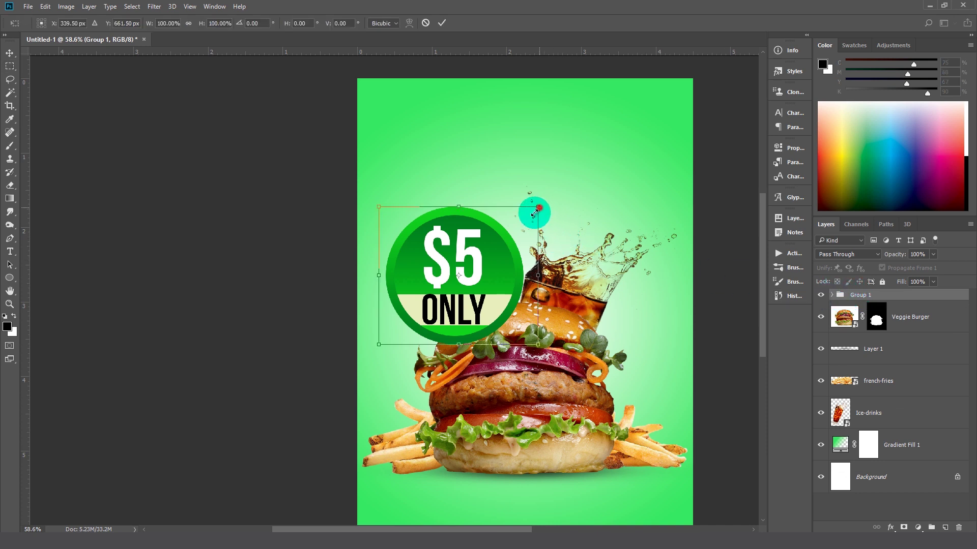
drag(538, 208, 533, 217)
drag(490, 251, 497, 250)
drag(397, 217, 414, 224)
drag(479, 290, 471, 317)
key(m)
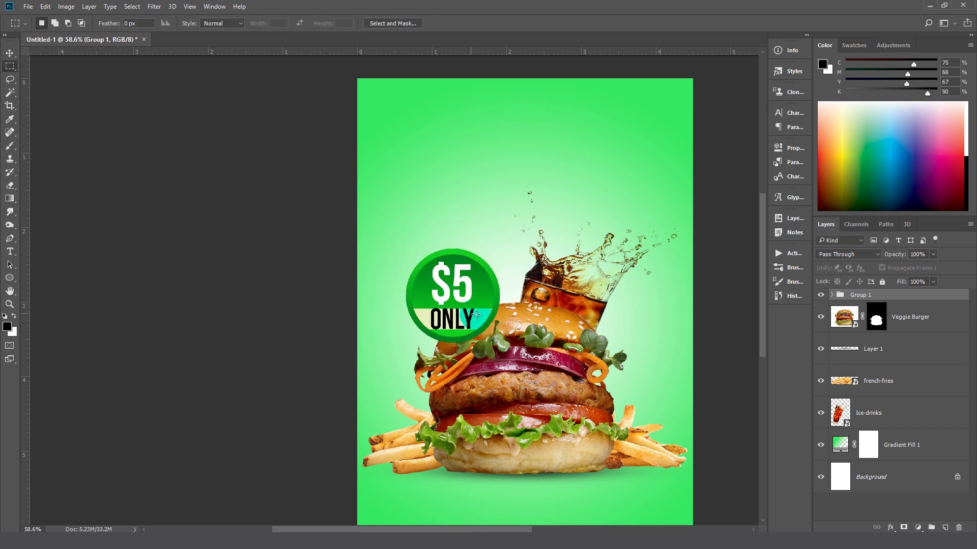
Name the group 'only 5' and nudge the badge slightly up and right
click(850, 300)
text(only 5)
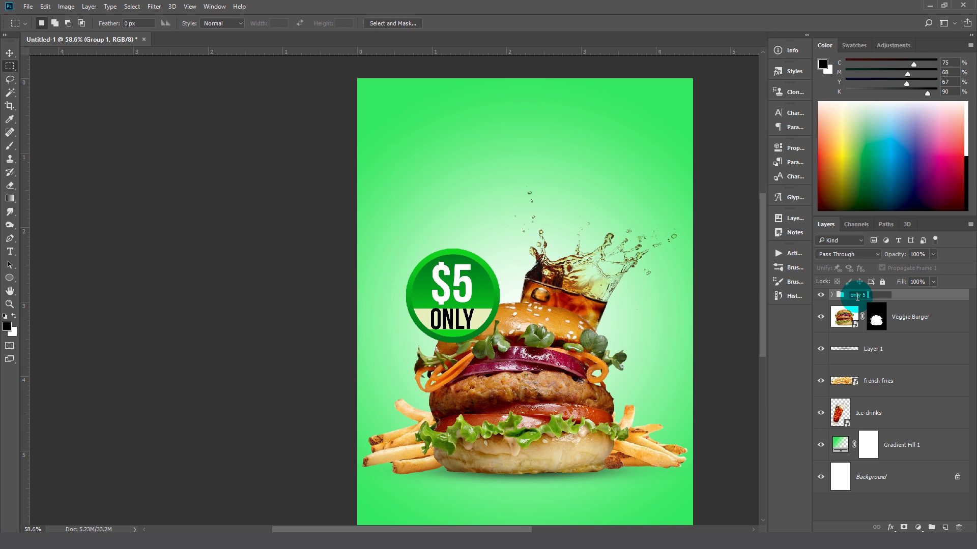
key(Return)
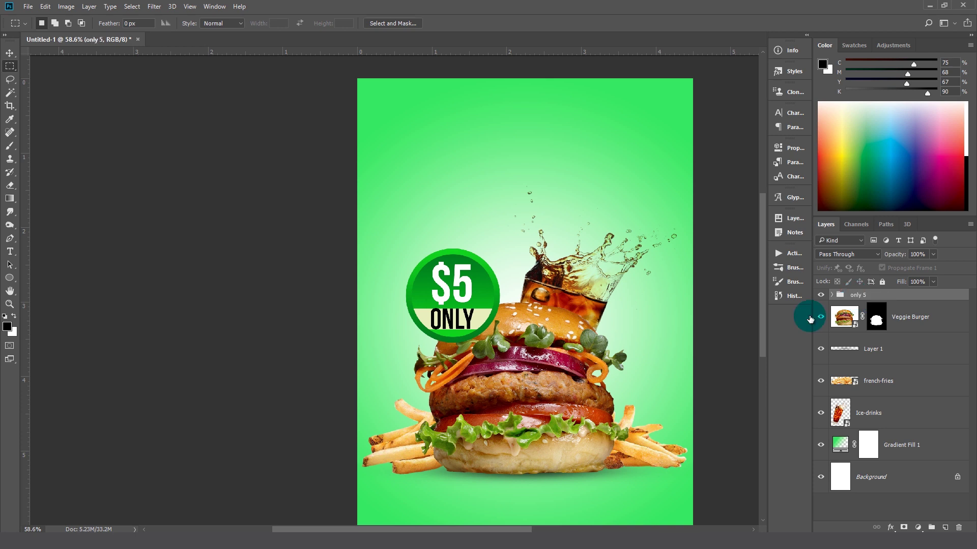
key(v)
drag(456, 297, 457, 311)
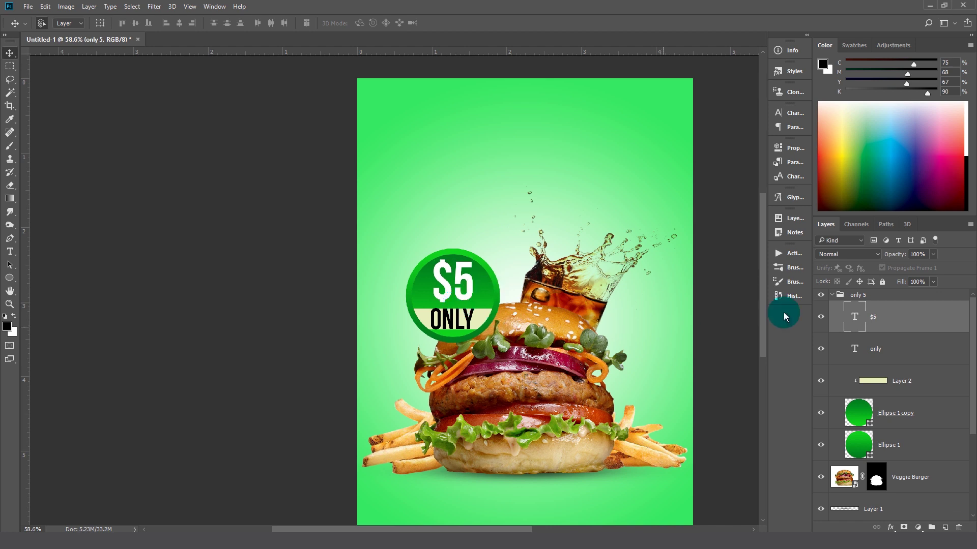
click(836, 295)
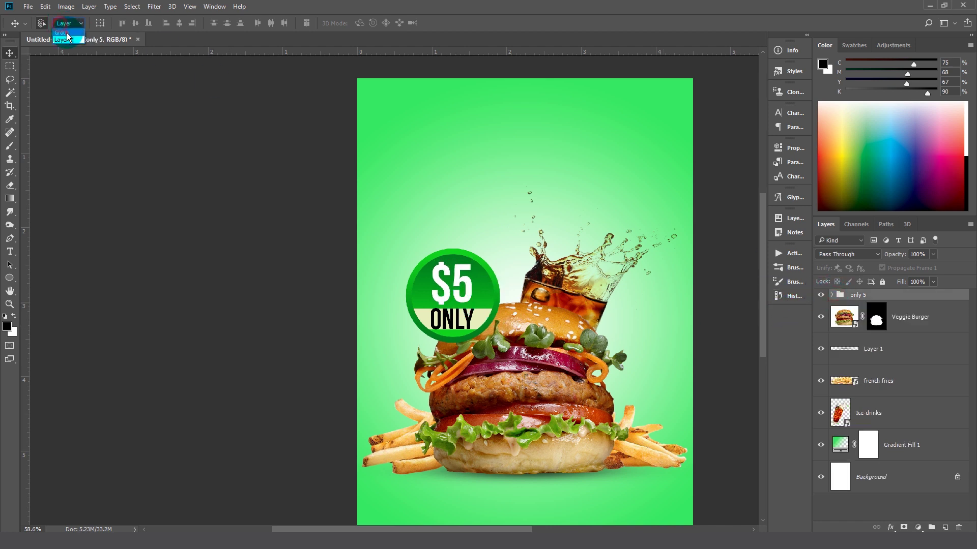
drag(436, 322, 441, 316)
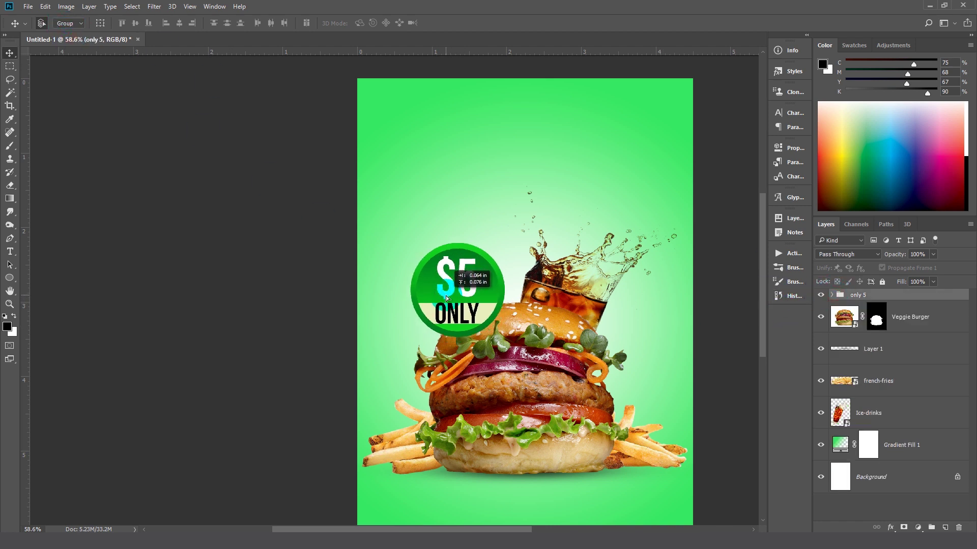
scroll(555, 285, down, 1)
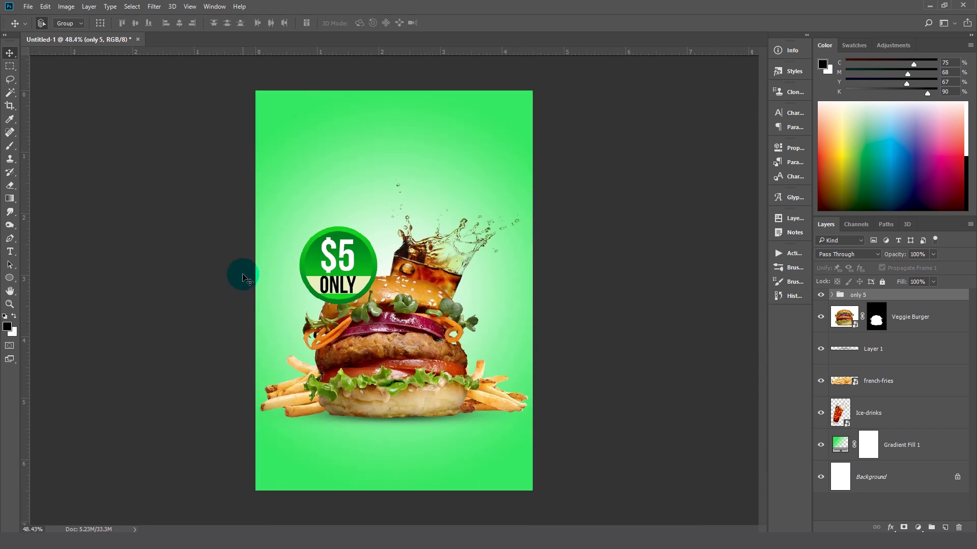
click(9, 251)
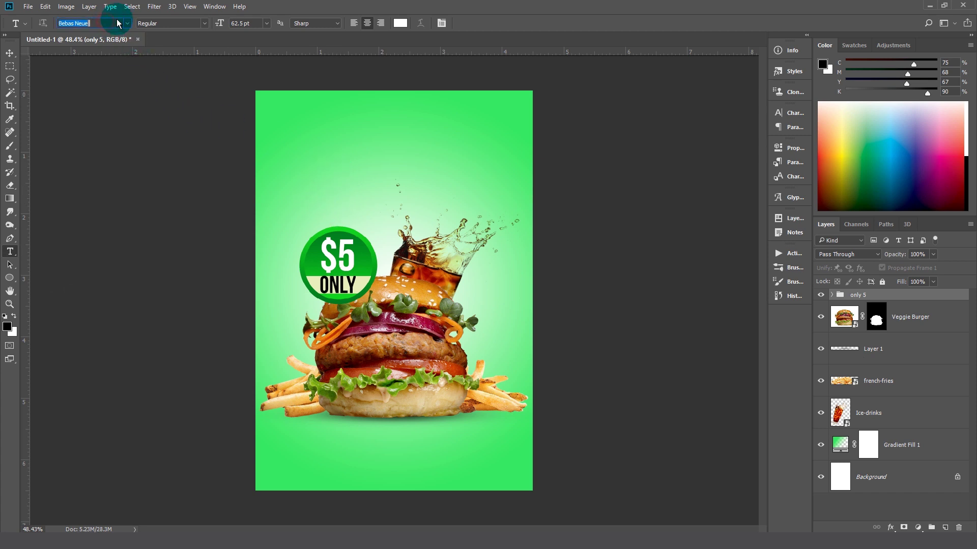
Type a white 'veggie' near the top of the flyer in Tondu Beta
text(to)
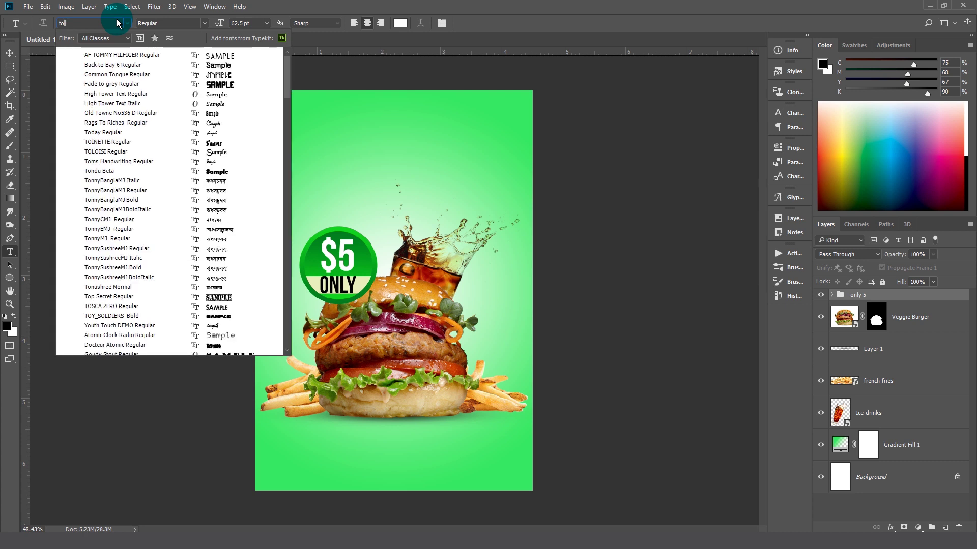
text(nd)
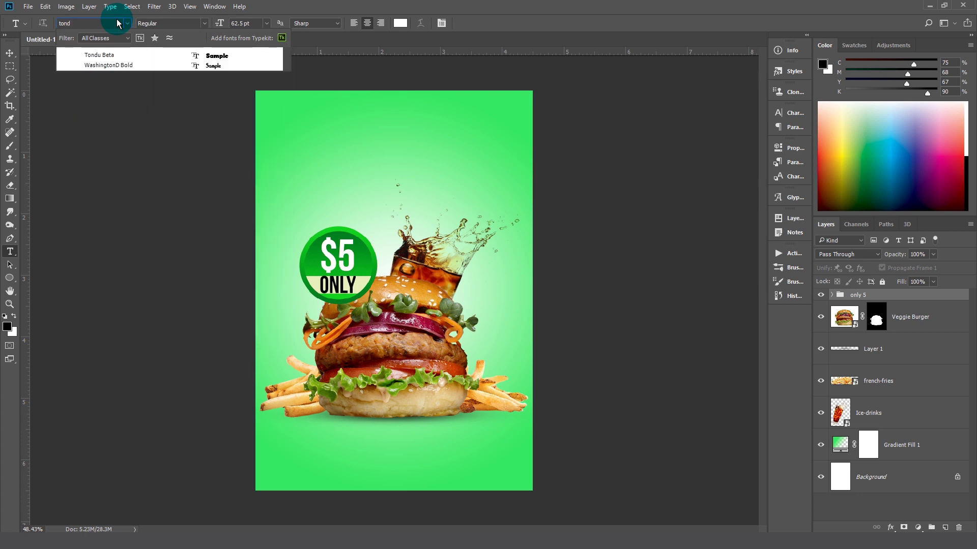
click(106, 55)
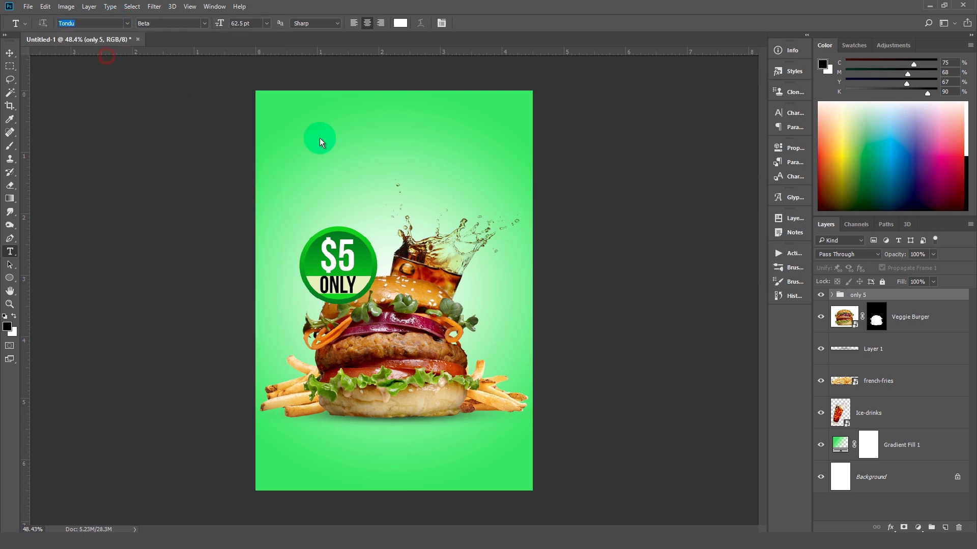
click(364, 165)
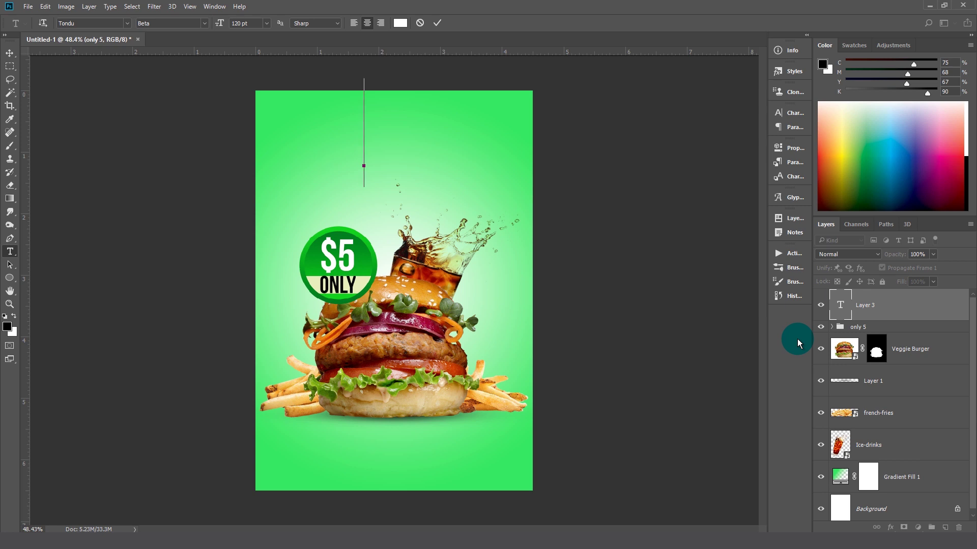
text(ve)
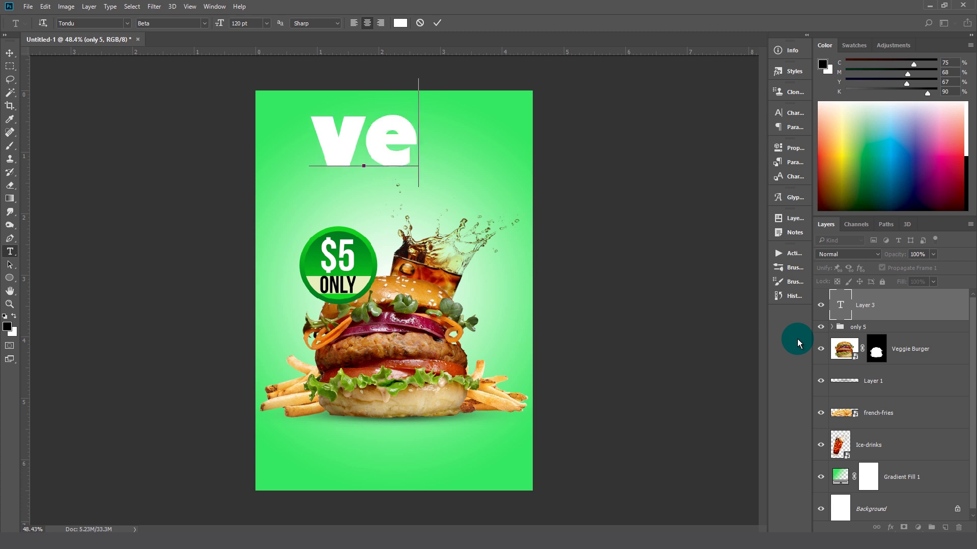
text(ggie)
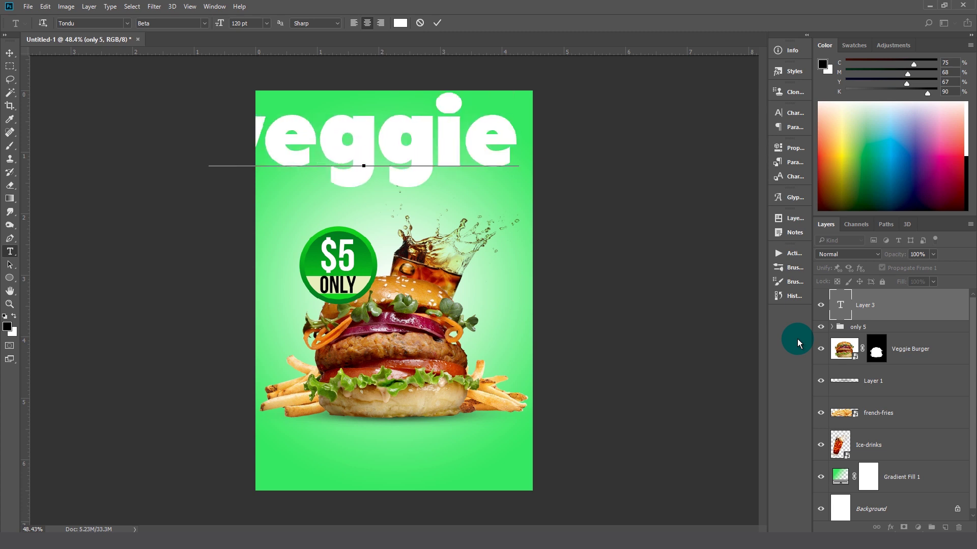
click(798, 338)
Shrink 'veggie' to about half size, centre it, and place a copy just below
key(ctrl+t)
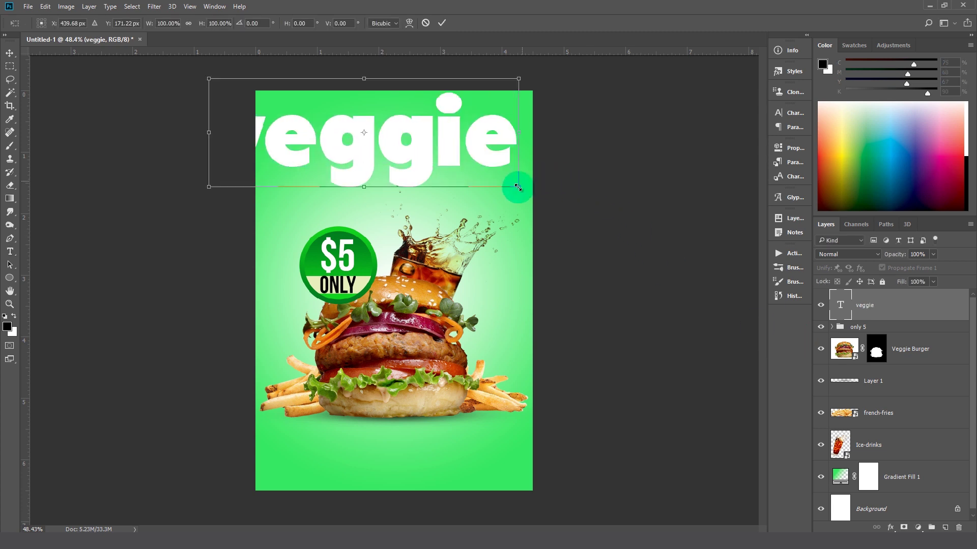
mouse_move(519, 189)
mouse_down()
mouse_move(412, 147)
mouse_move(450, 174)
mouse_up()
key(Return)
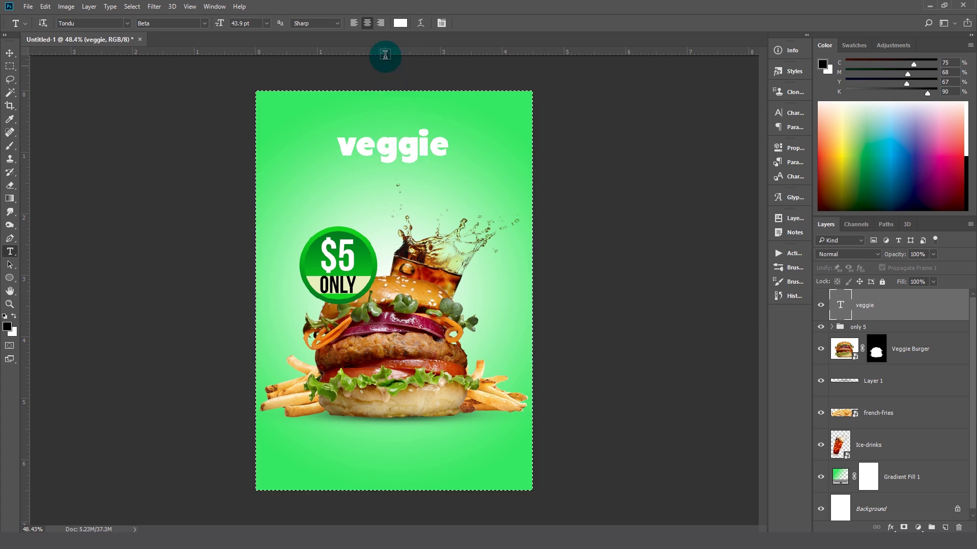
click(10, 53)
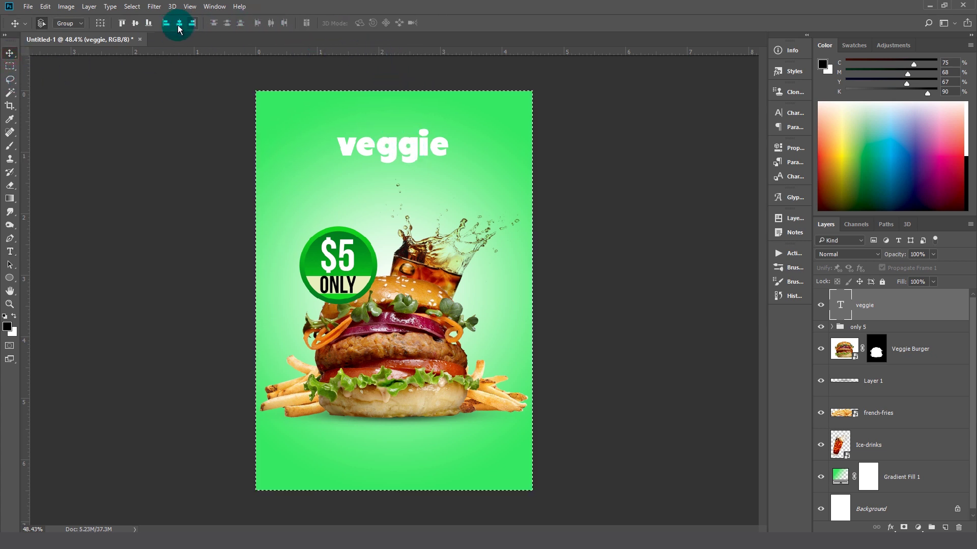
drag(416, 158, 415, 180)
key(ctrl+d)
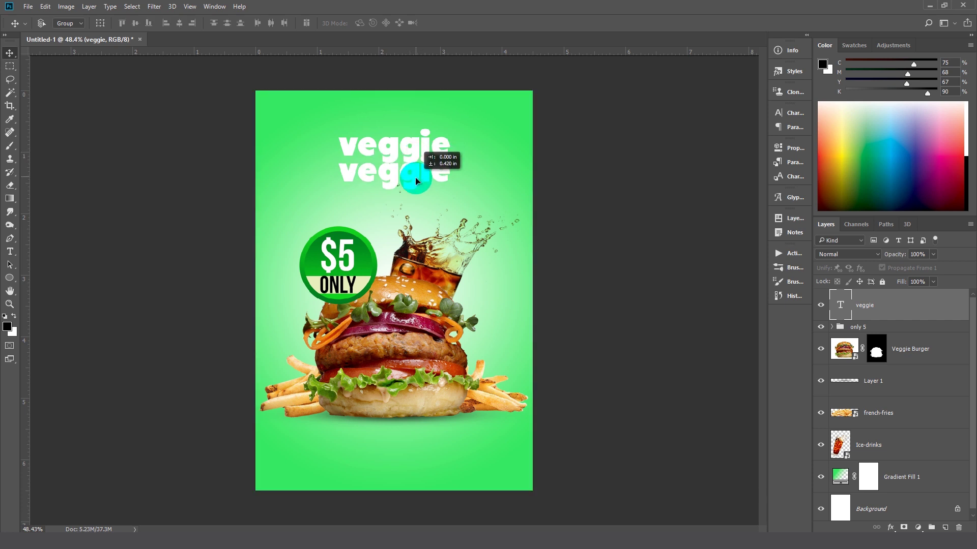
click(10, 252)
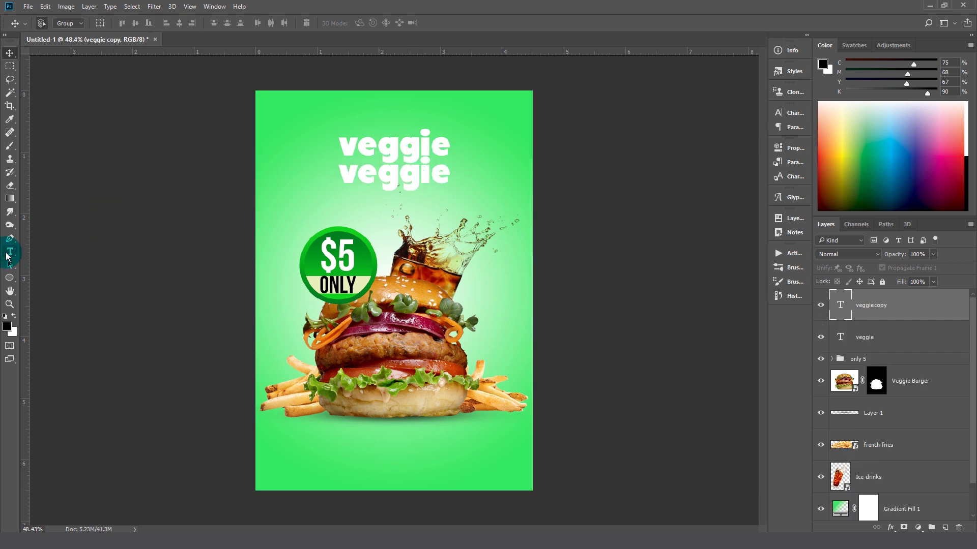
Retype the copy as 'burger' and set both title words to All Caps
double_click(380, 176)
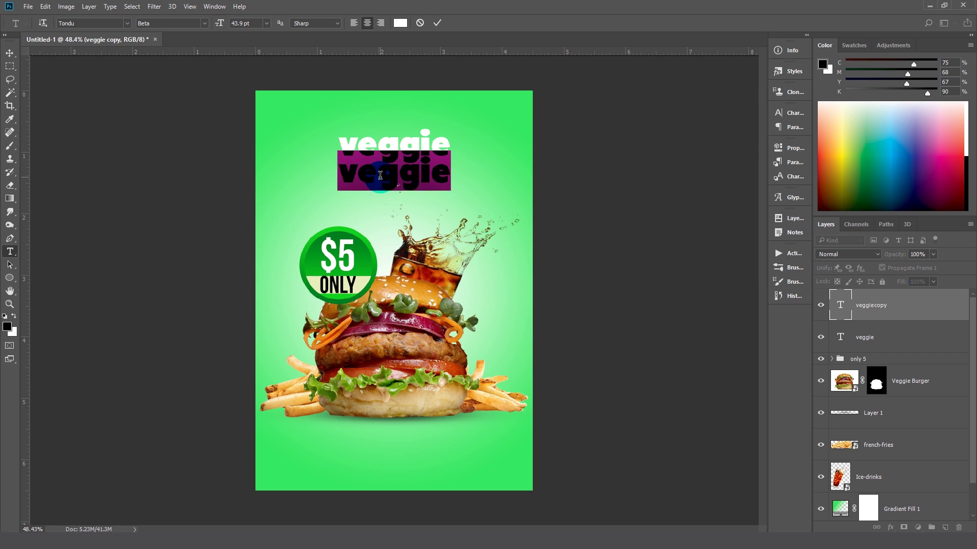
text(bur)
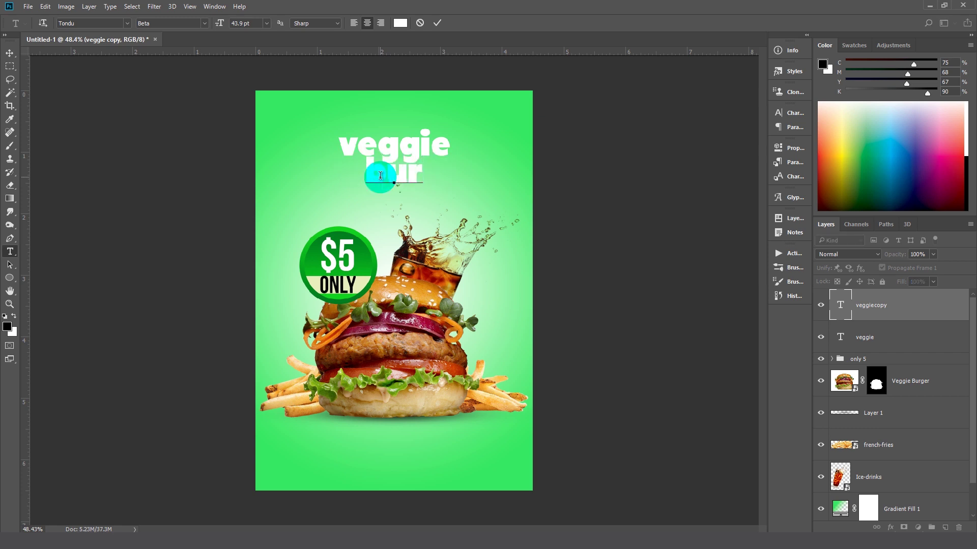
text(ge)
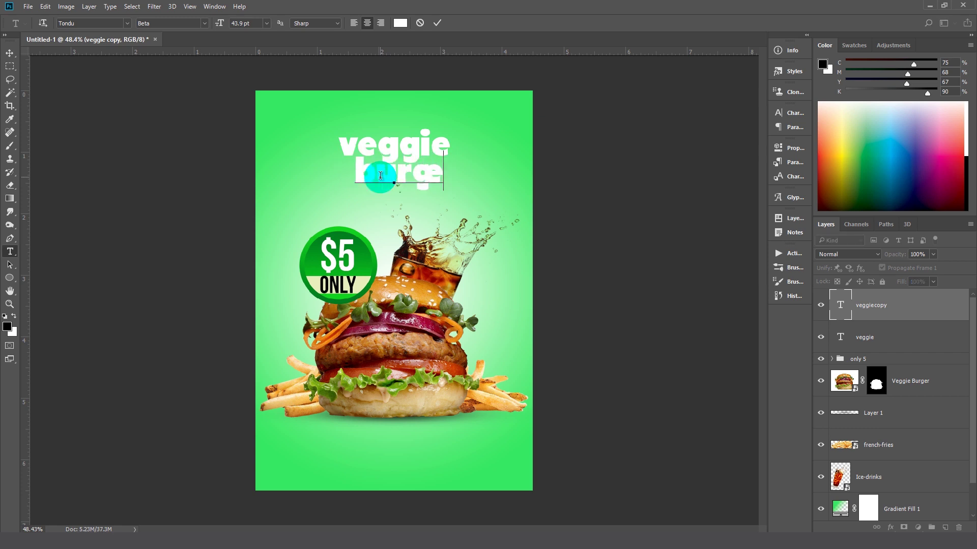
text(r)
key(ctrl+Return)
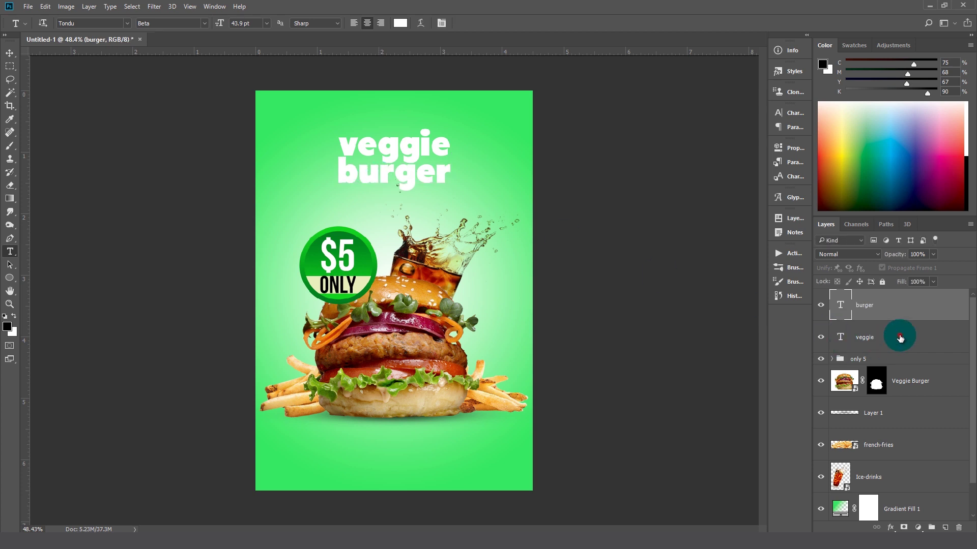
shift+click(873, 336)
click(781, 117)
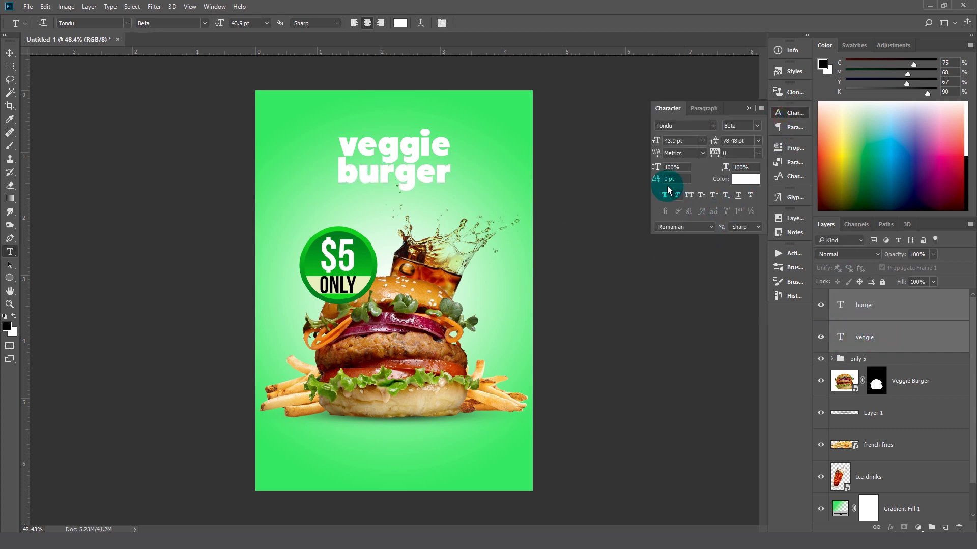
key(ctrl+shift+k)
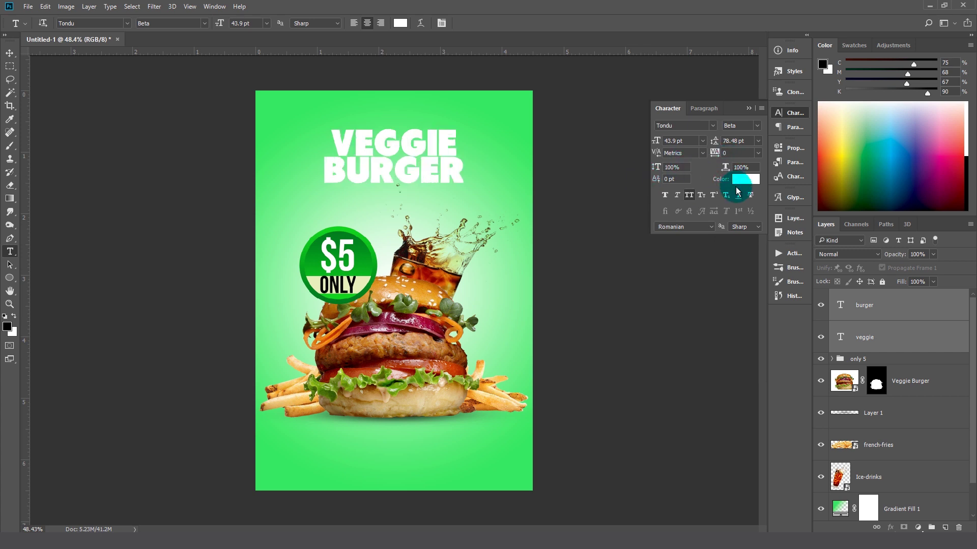
Shrink VEGGIE slightly and enlarge BURGER to about 115%
click(886, 338)
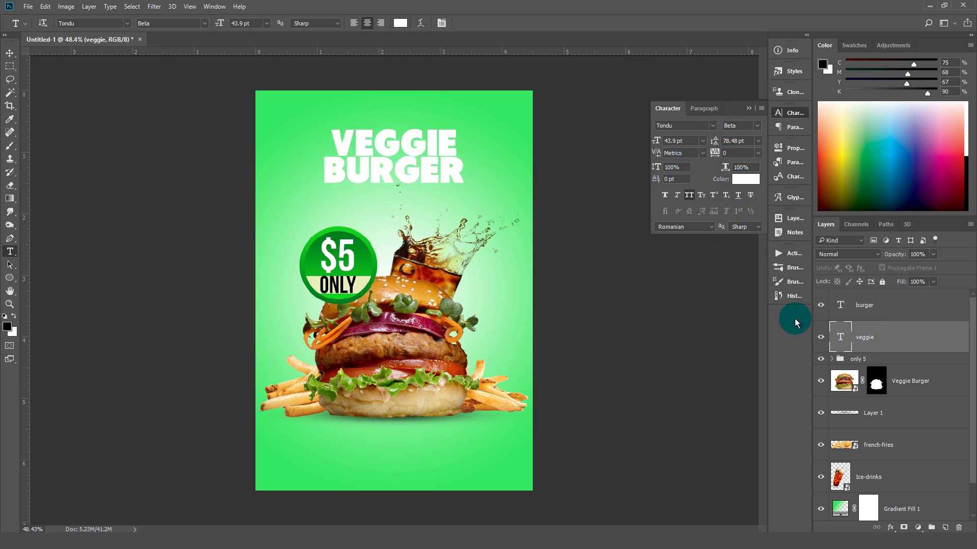
key(ctrl+t)
drag(458, 162, 445, 159)
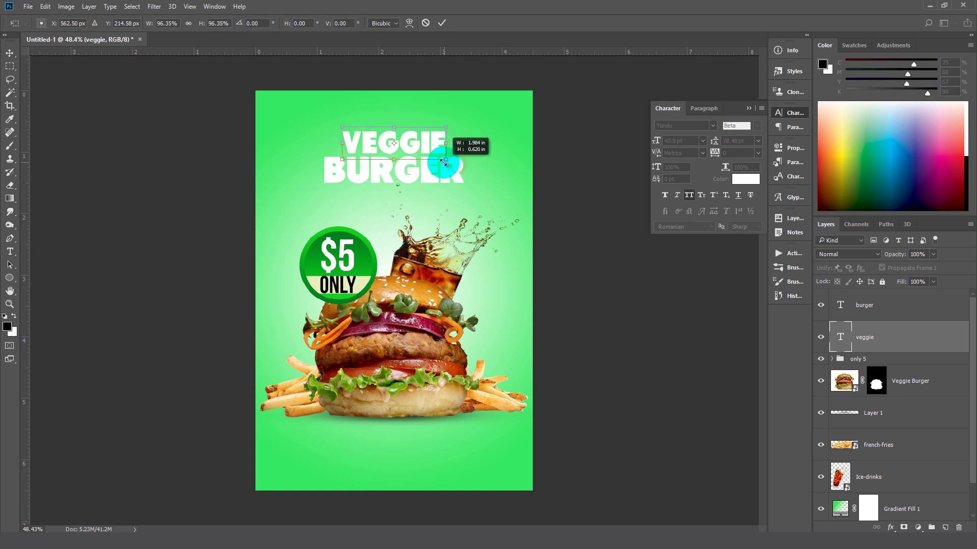
click(868, 313)
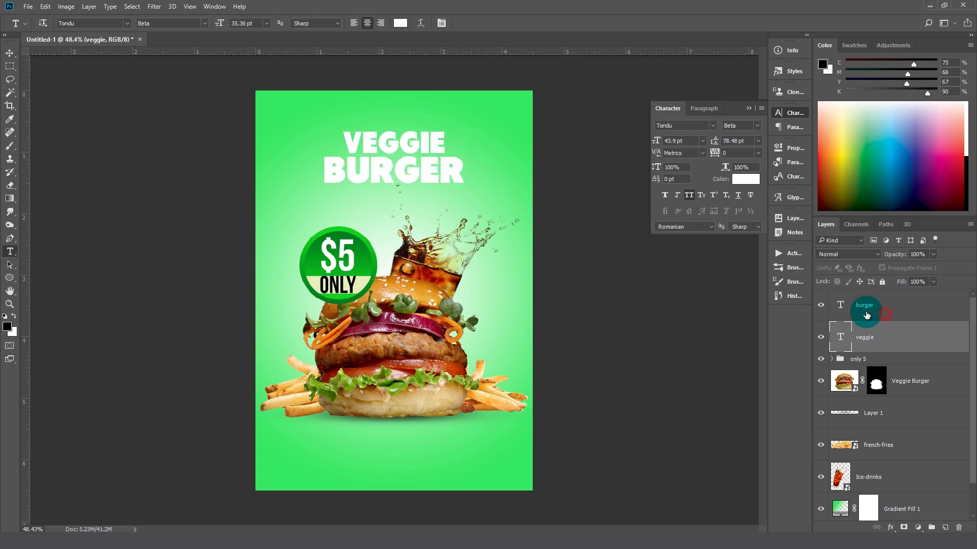
click(467, 192)
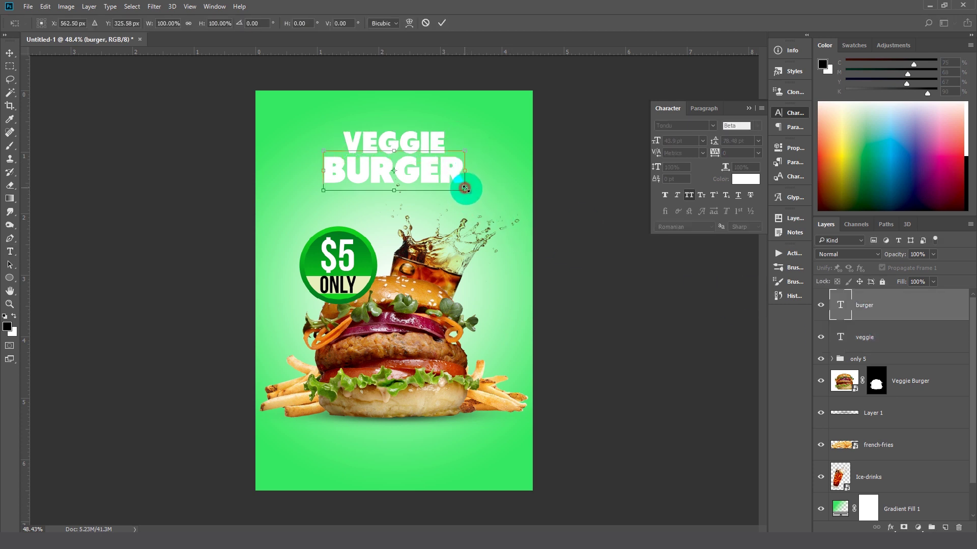
drag(465, 189, 482, 202)
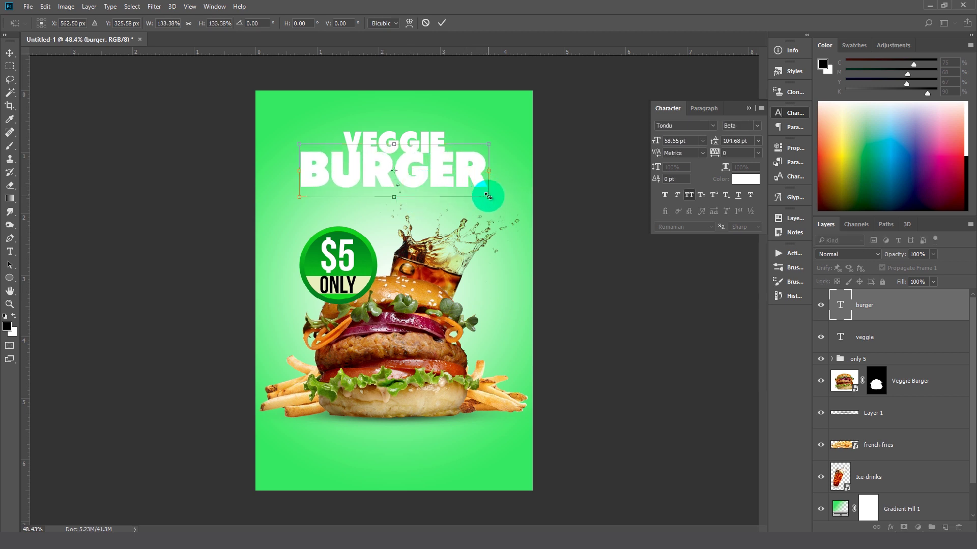
mouse_move(487, 195)
mouse_down()
mouse_move(469, 191)
mouse_move(485, 195)
mouse_up()
key(Return)
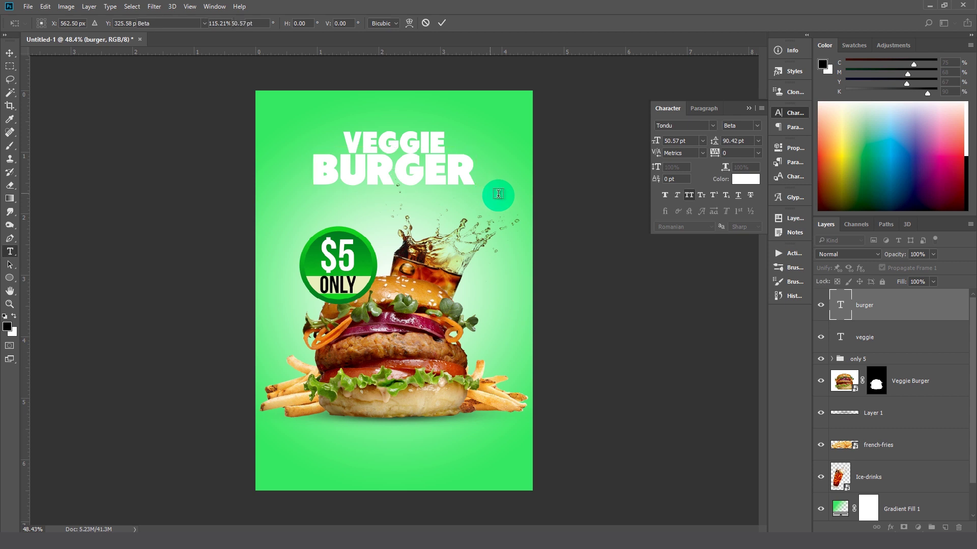
Nudge BURGER lower and enlarge VEGGIE and BURGER together
ctrl+click(876, 336)
drag(464, 181, 462, 189)
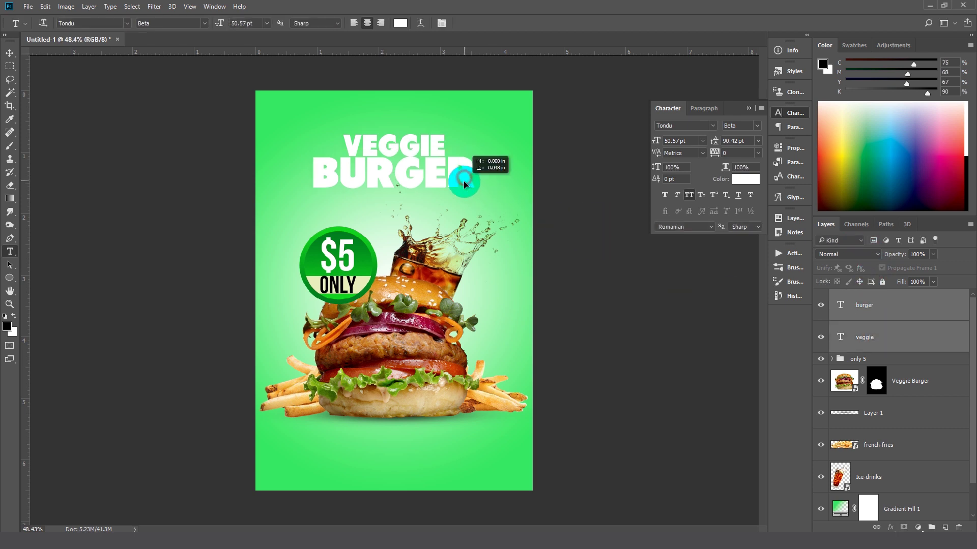
scroll(431, 167, up, 1)
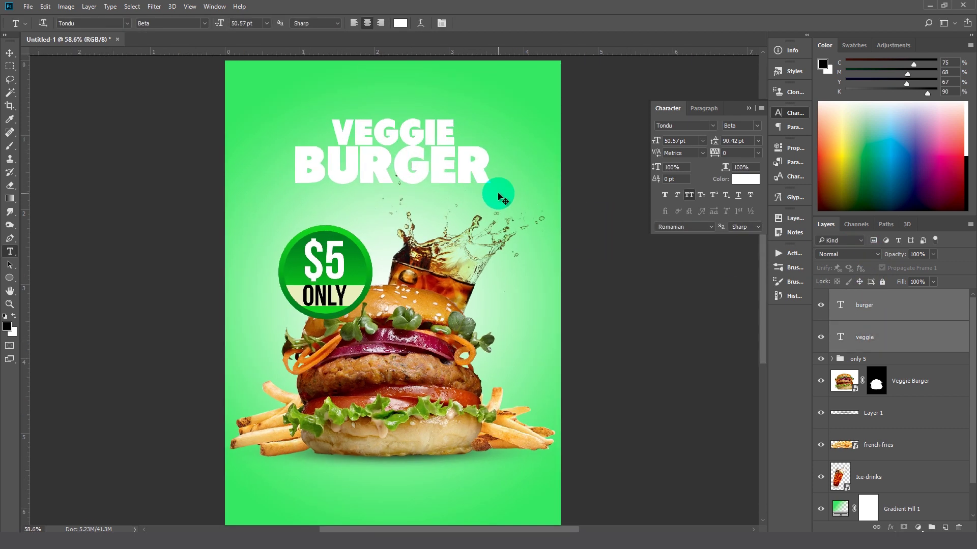
key(ctrl+t)
mouse_move(497, 191)
mouse_down()
mouse_move(514, 206)
mouse_move(508, 192)
mouse_up()
key(Return)
Select the burger layer and begin selecting the title text in the Layers panel
key(t)
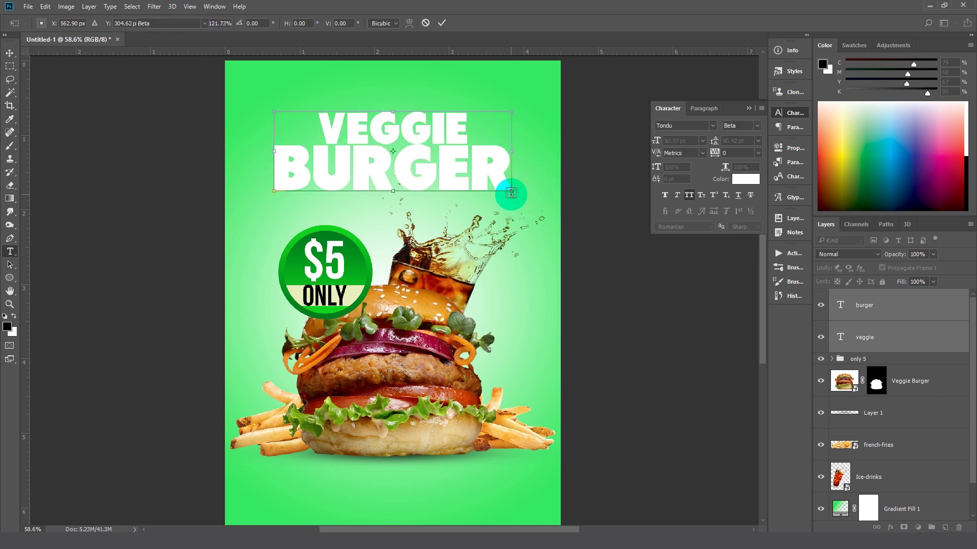
key(Return)
key(v)
right_click(445, 172)
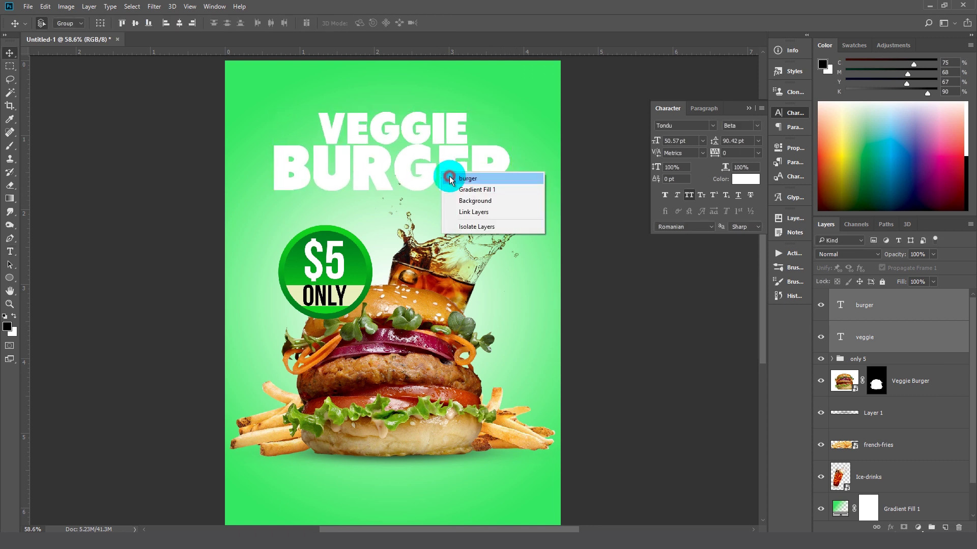
click(469, 175)
click(837, 312)
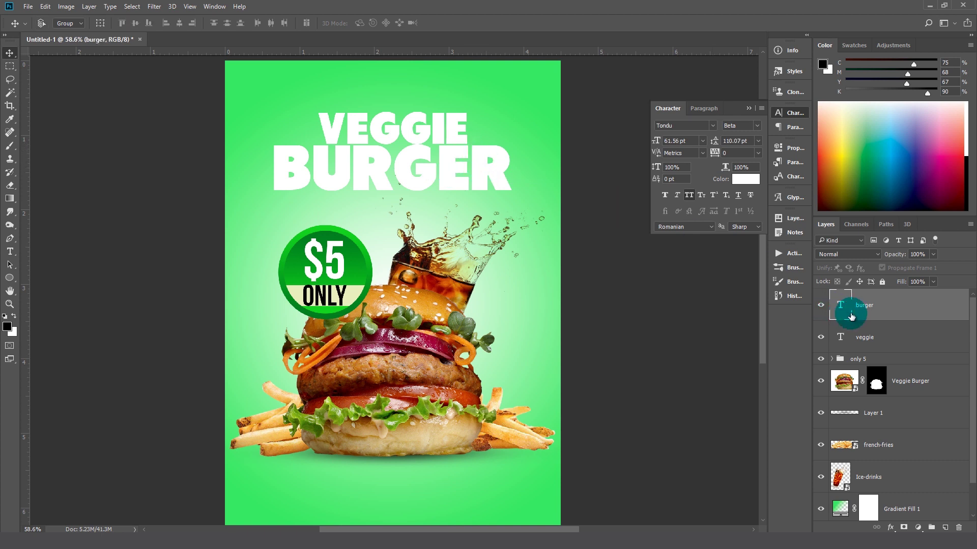
drag(841, 318, 841, 339)
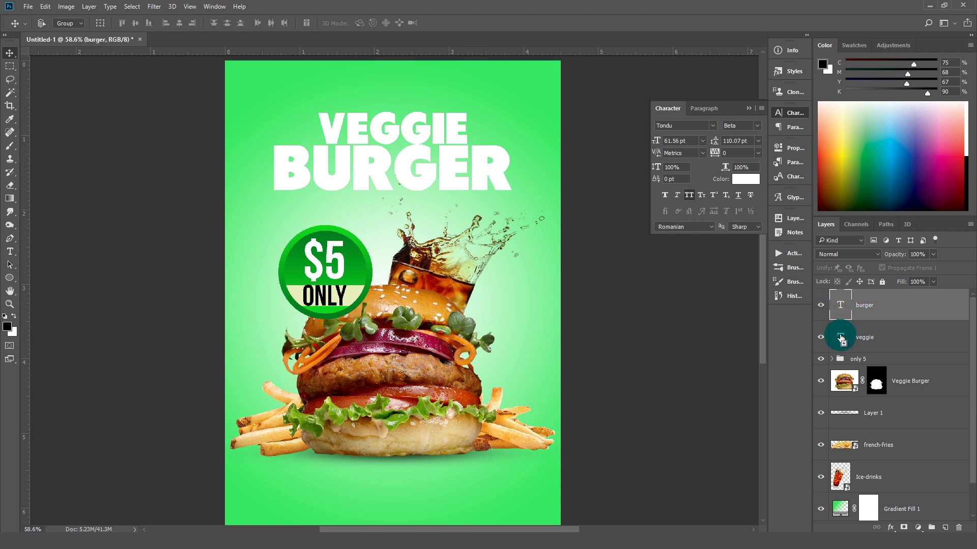
Select the VEGGIE BURGER letters and expand the selection by 10 px
ctrl+shift+click(840, 340)
click(132, 6)
click(164, 135)
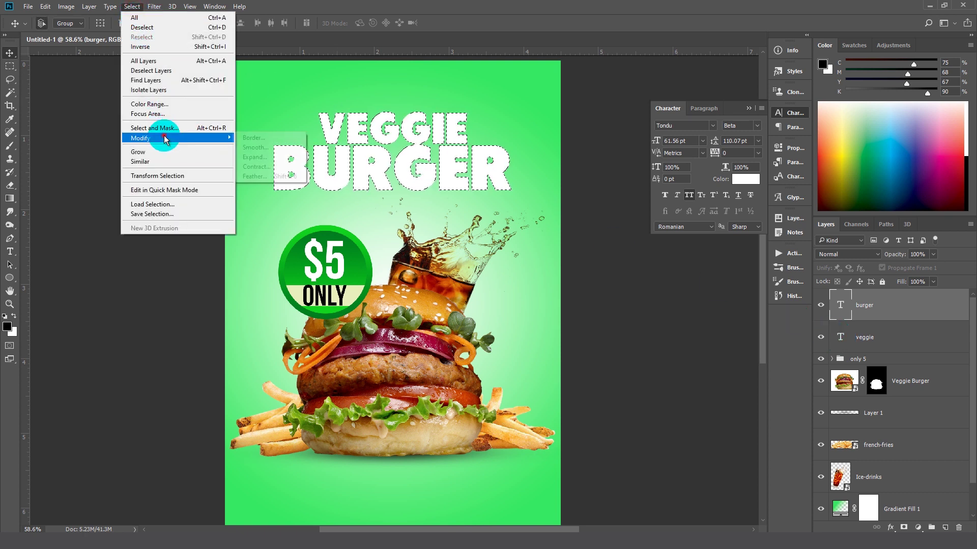
click(252, 155)
click(440, 183)
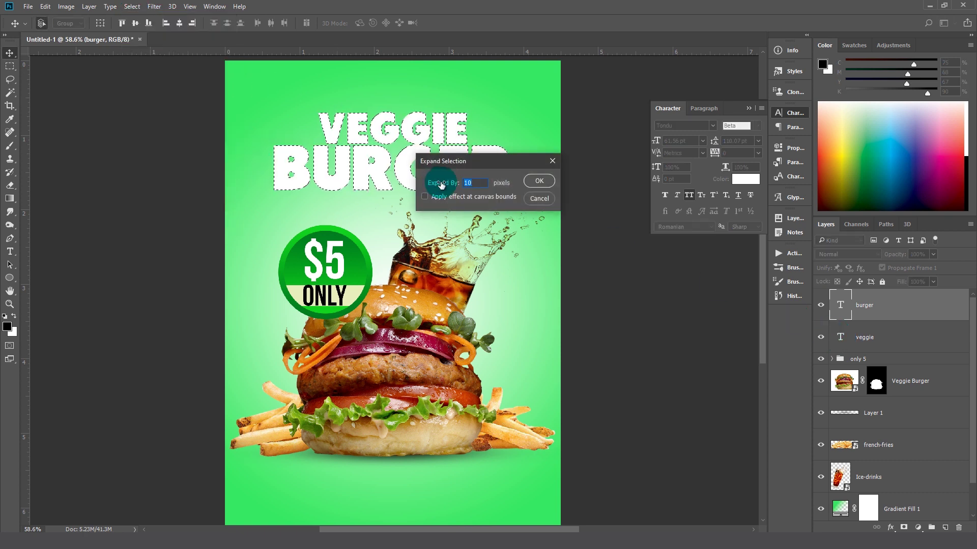
key(Return)
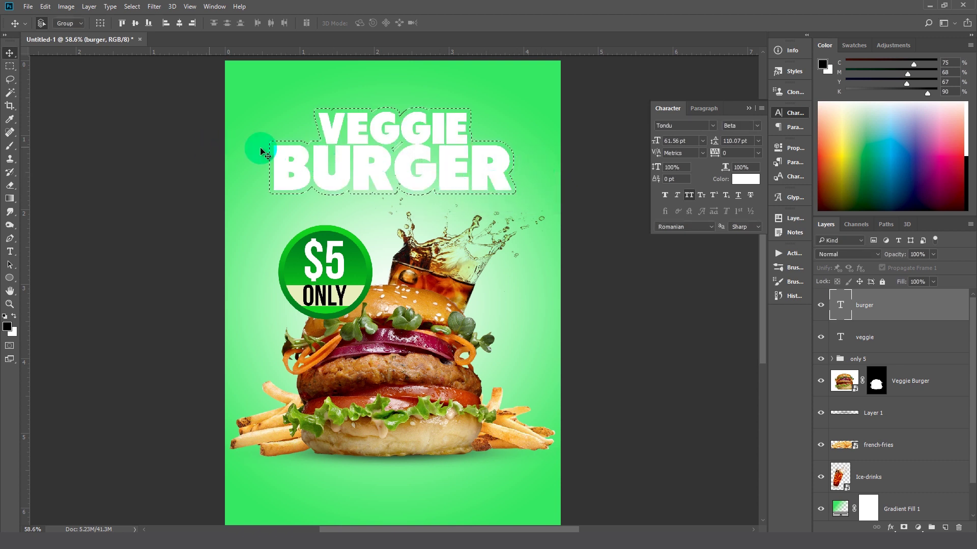
Fill the expanded selection with the design's dark green on a new layer
click(944, 528)
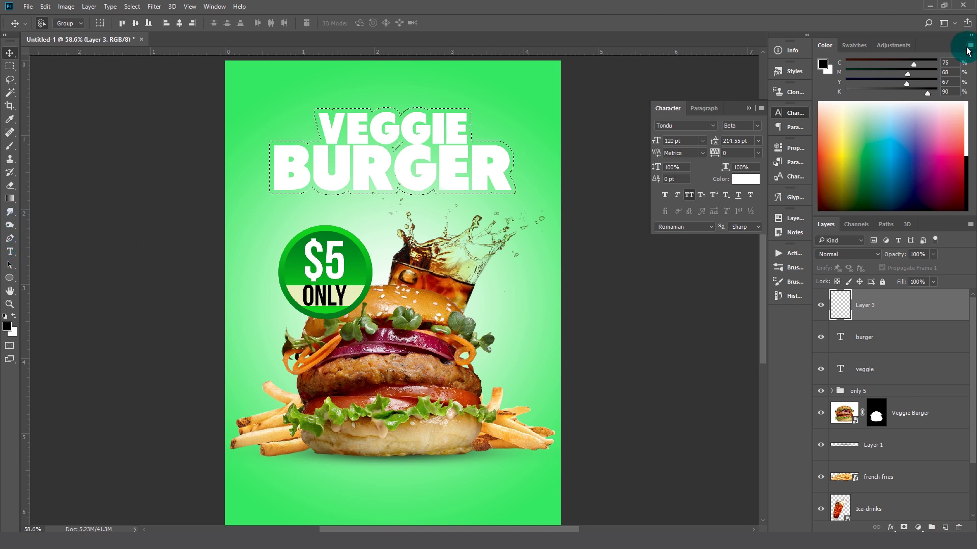
right_click(9, 119)
click(299, 242)
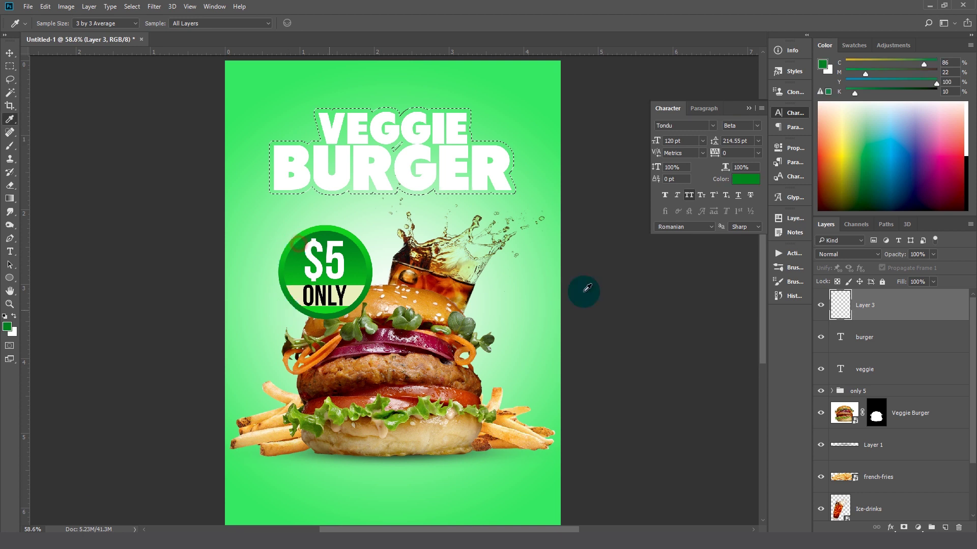
key(alt+BackSpace)
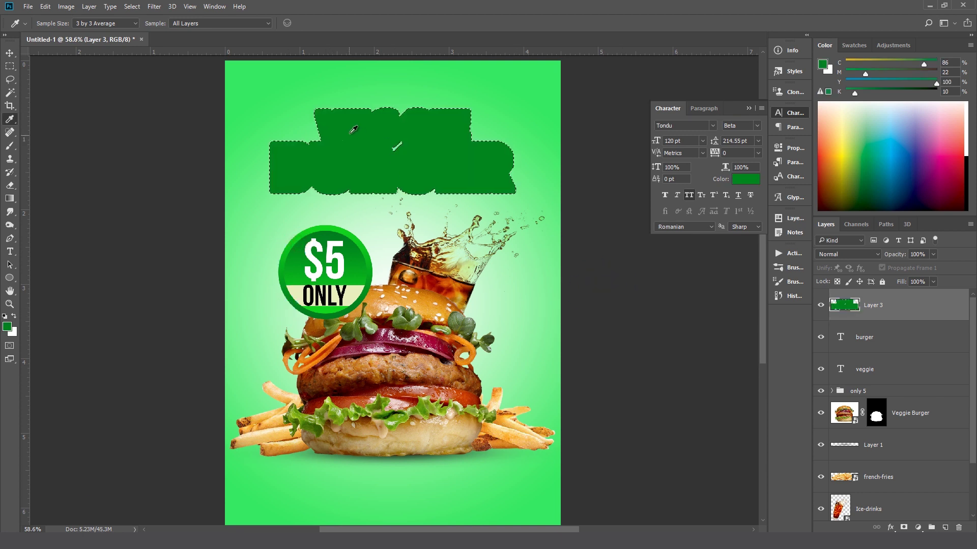
Deselect and move the green outline layer below the title text layers
click(10, 79)
drag(414, 131, 421, 158)
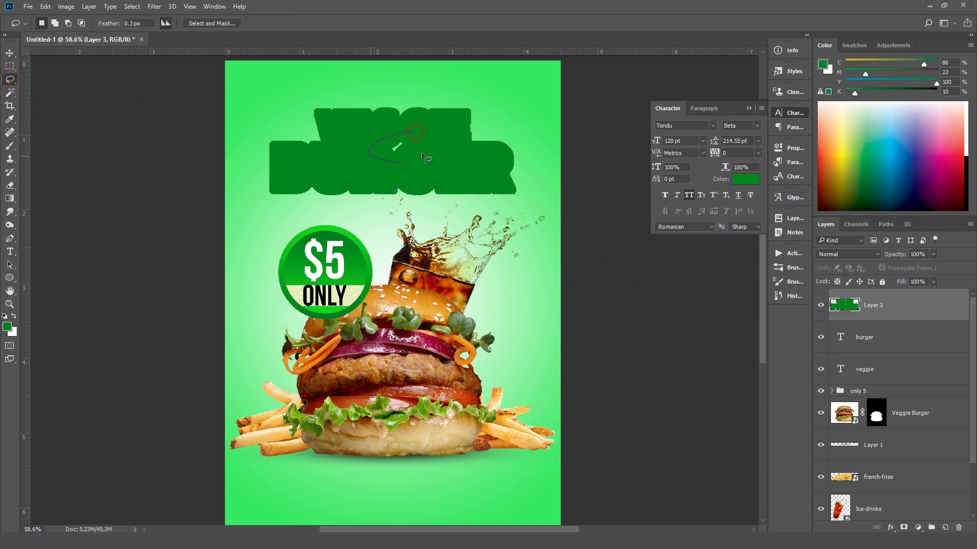
click(728, 287)
key(ctrl+bracketleft)
key(ctrl+bracketleft)
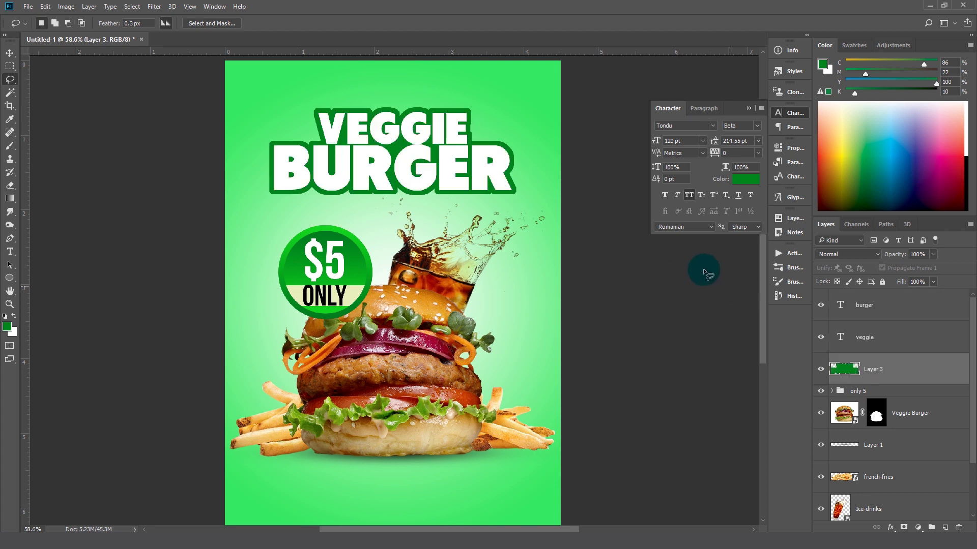
key(v)
click(466, 165)
Select the veggie text layer and bring up its Layer Style settings
right_click(443, 136)
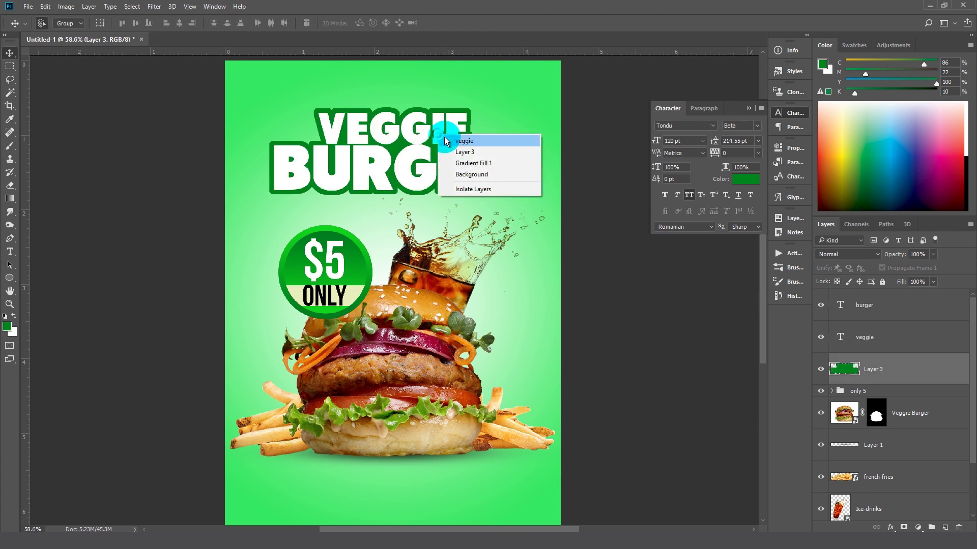
click(460, 141)
click(896, 337)
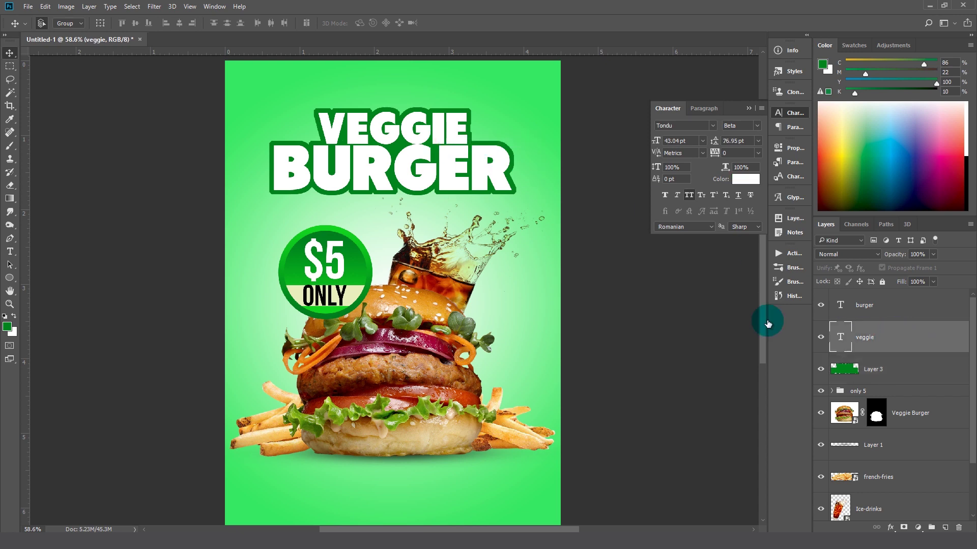
scroll(478, 192, up, 2)
drag(396, 161, 414, 235)
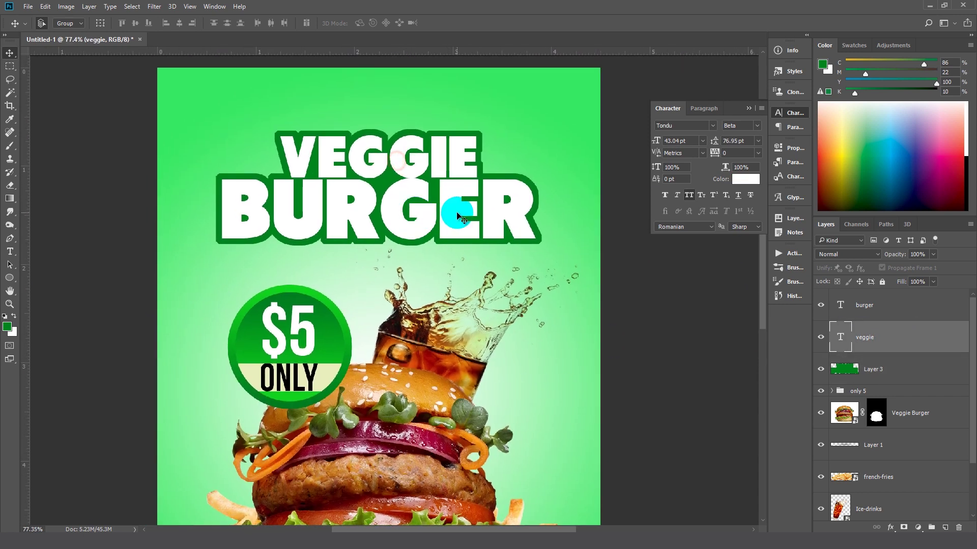
right_click(433, 209)
right_click(459, 148)
click(463, 152)
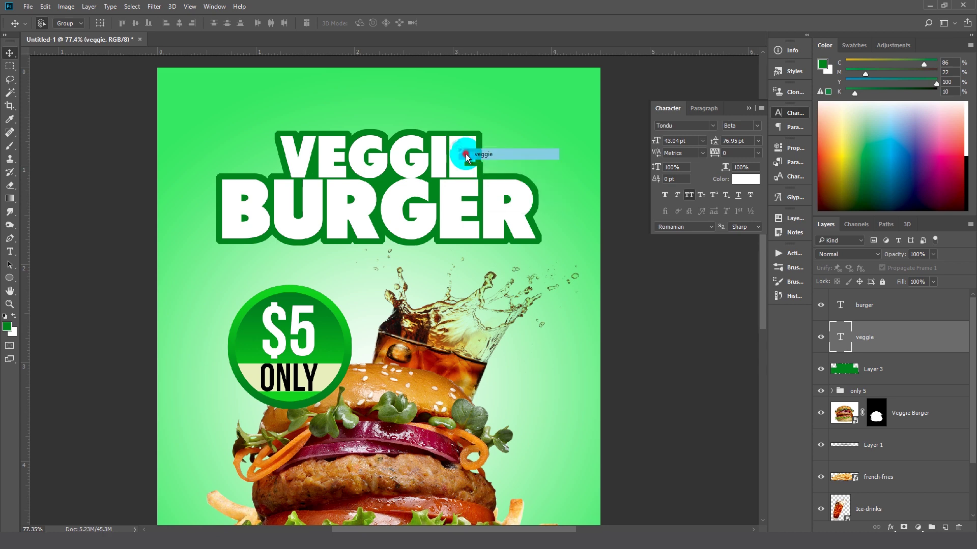
click(922, 341)
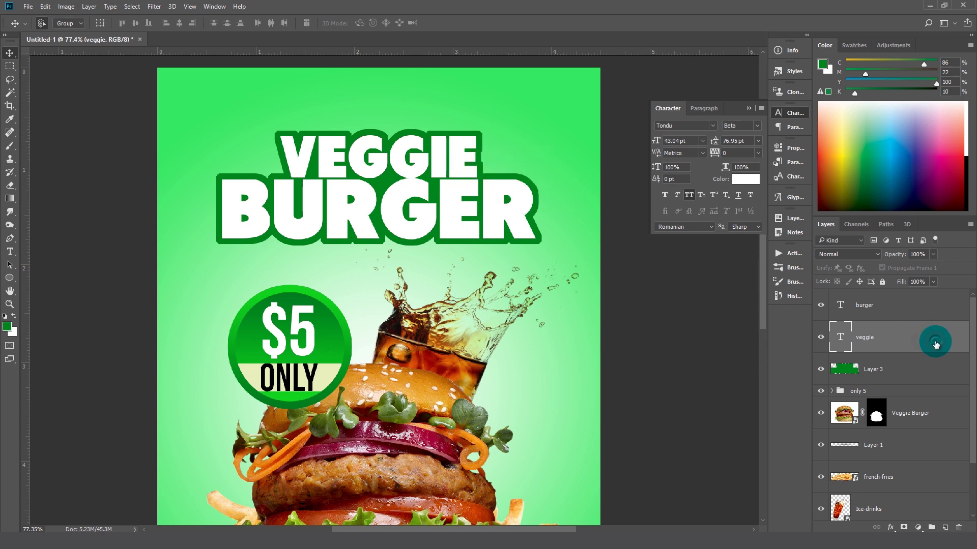
right_click(934, 344)
click(781, 104)
click(692, 147)
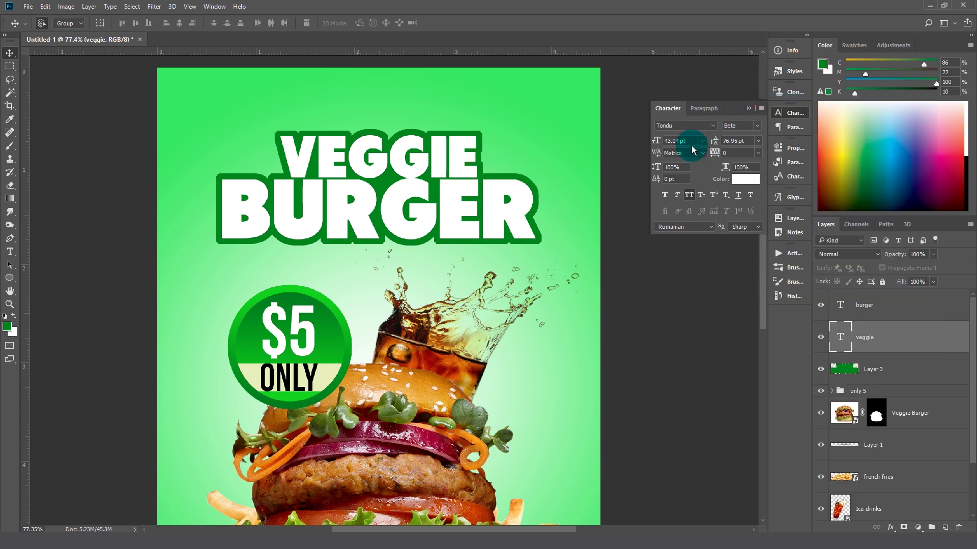
Add a Gradient Overlay from the Orange, Yellow, Orange preset, moving yellow to the left end
click(574, 235)
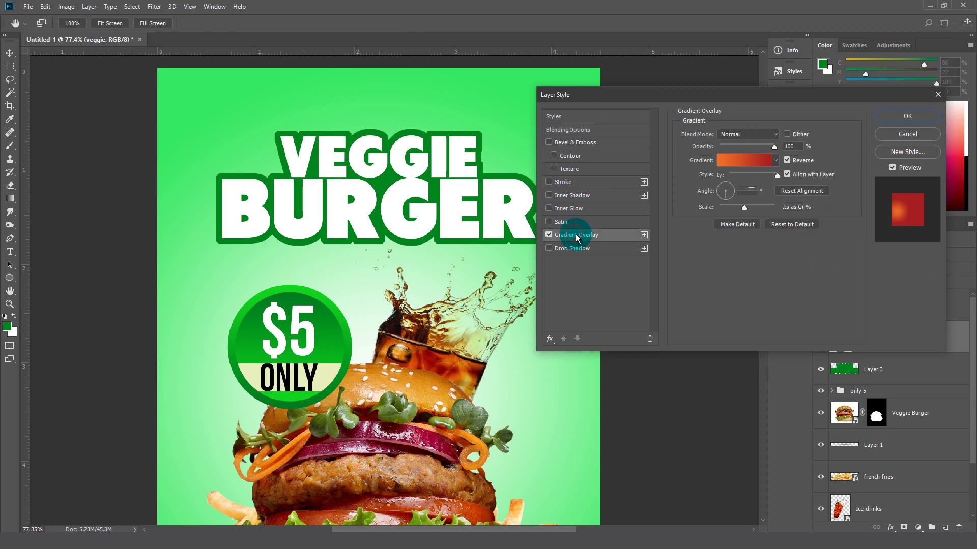
click(735, 159)
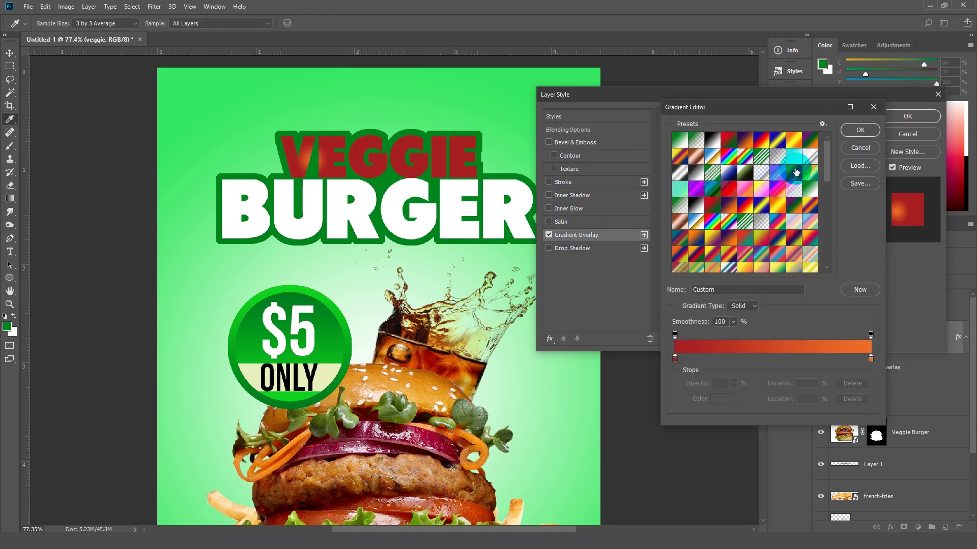
click(795, 140)
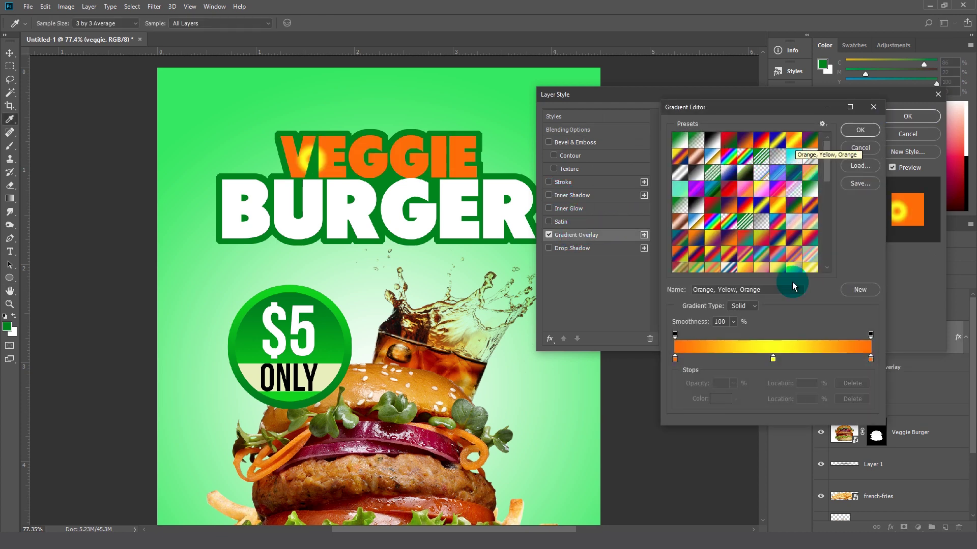
drag(675, 358, 674, 424)
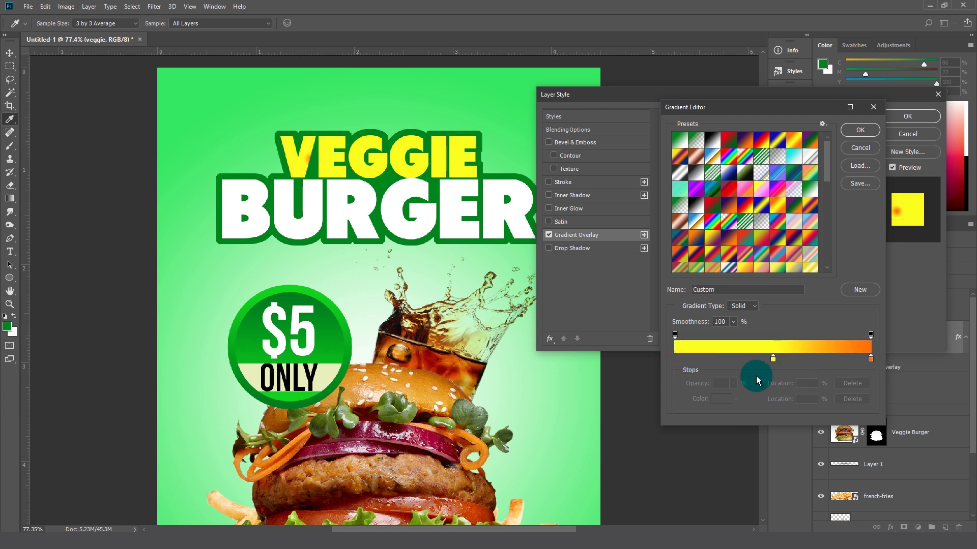
click(770, 358)
drag(768, 360, 659, 360)
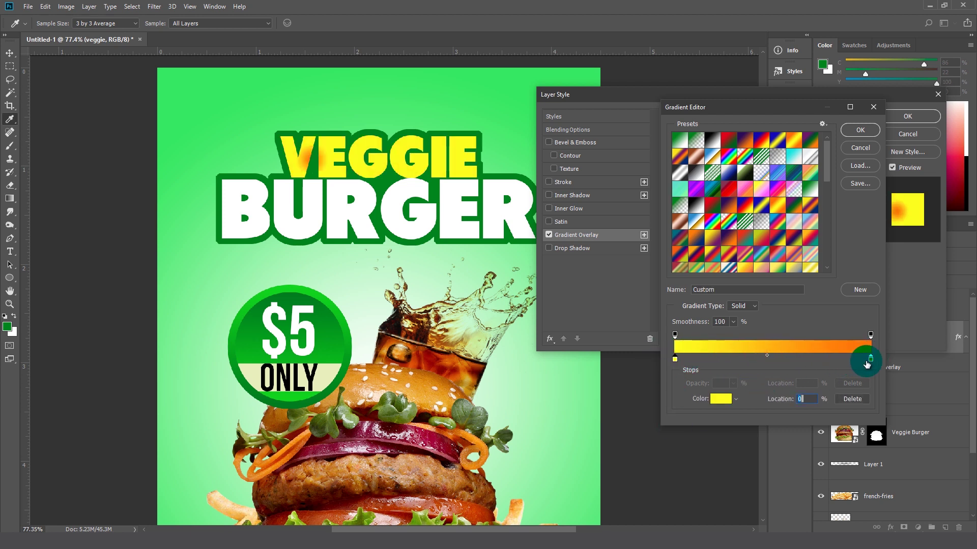
drag(872, 359, 871, 402)
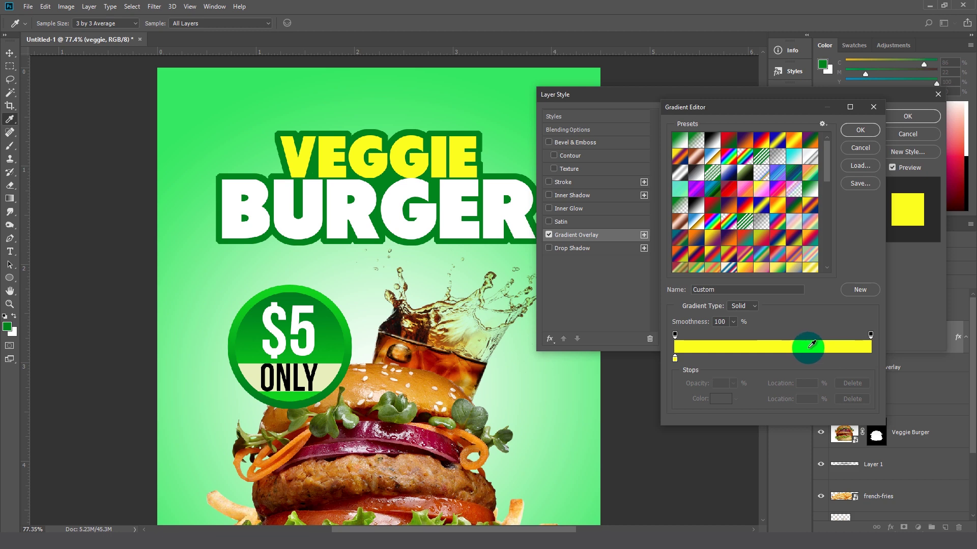
drag(848, 361, 870, 360)
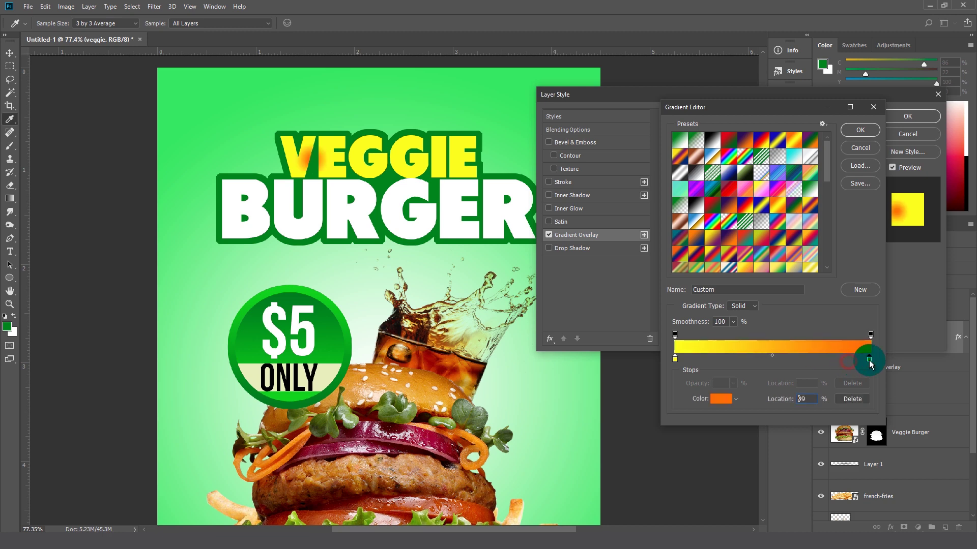
Set the right gradient stop to a saturated orange-yellow and confirm the gradient
click(720, 400)
mouse_move(645, 209)
mouse_down()
mouse_move(626, 164)
mouse_move(610, 163)
mouse_up()
click(685, 279)
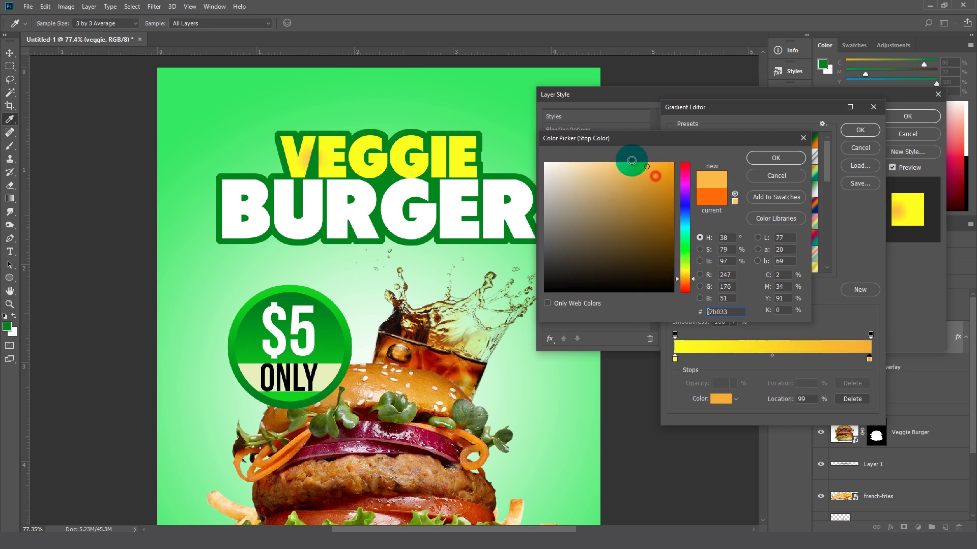
click(686, 282)
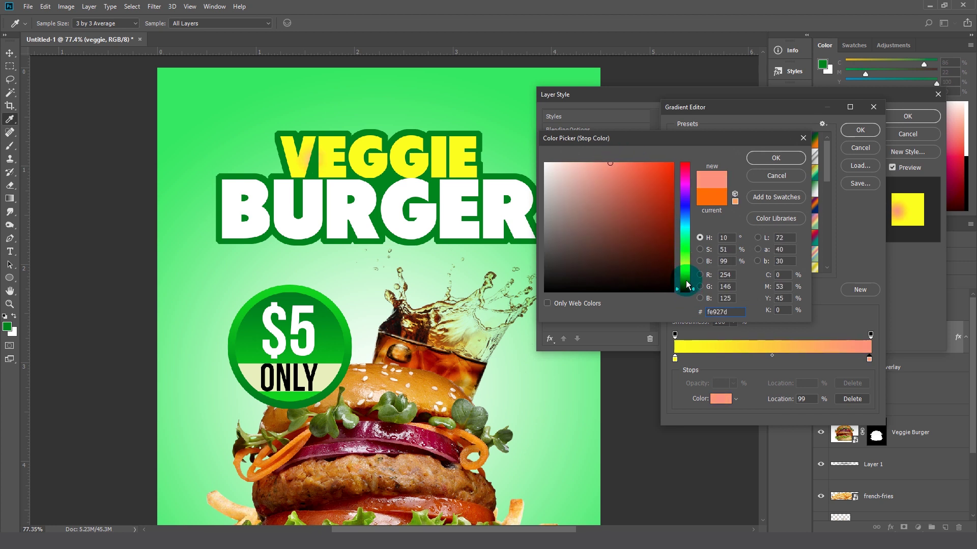
drag(685, 287, 684, 278)
click(662, 165)
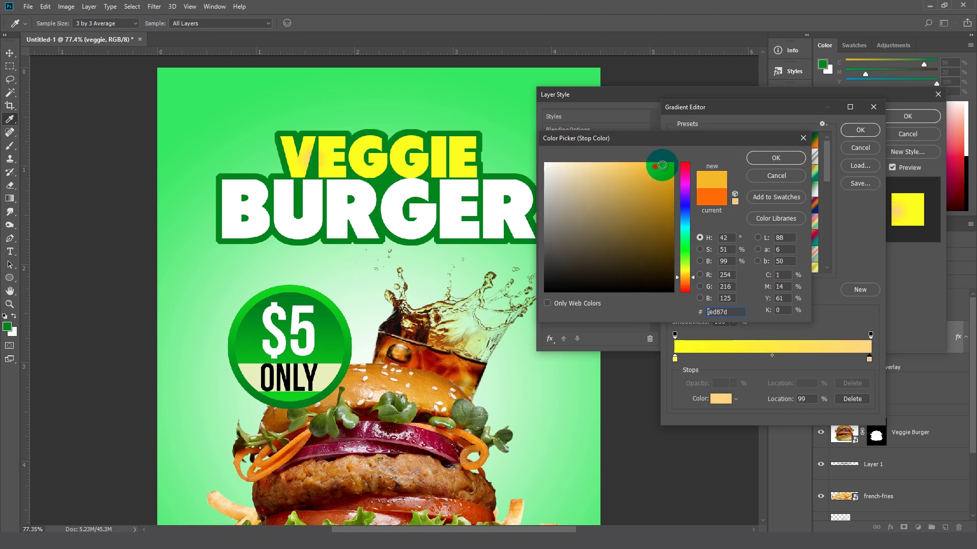
click(776, 157)
click(860, 130)
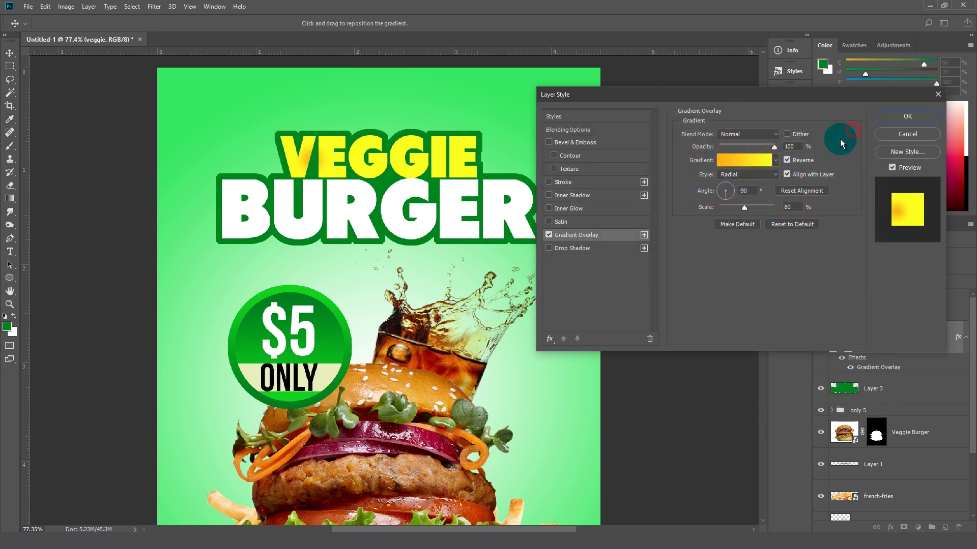
Make the overlay Linear with Reverse off, apply it, and select the burger layer
click(746, 175)
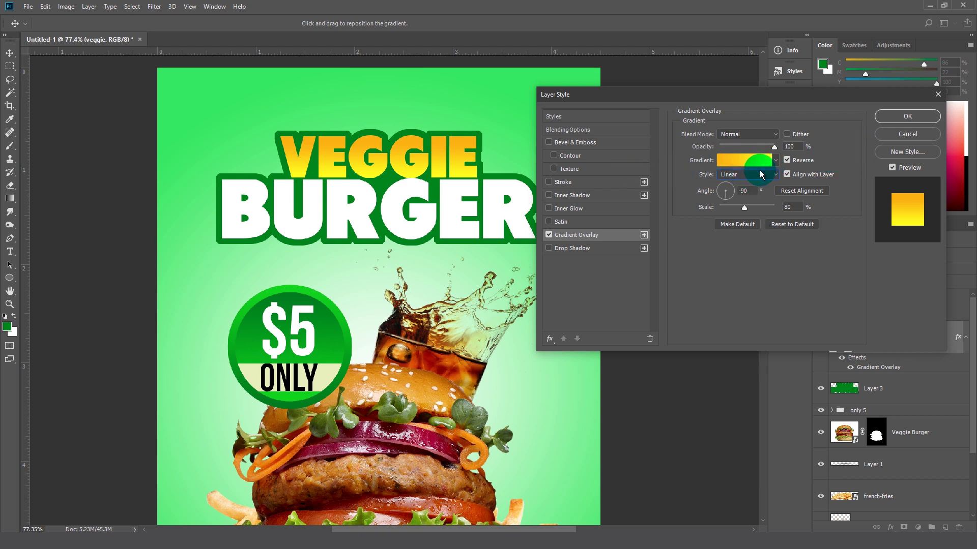
click(787, 161)
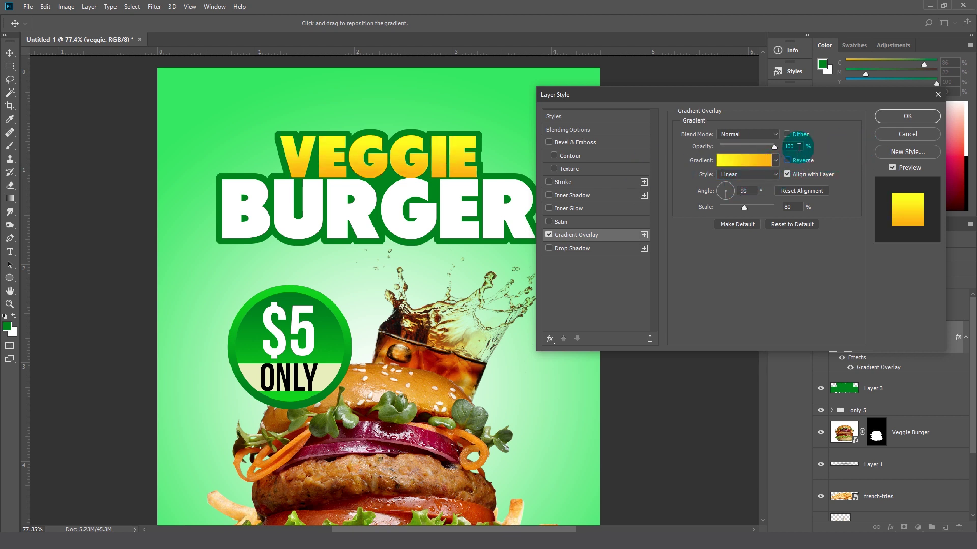
click(902, 120)
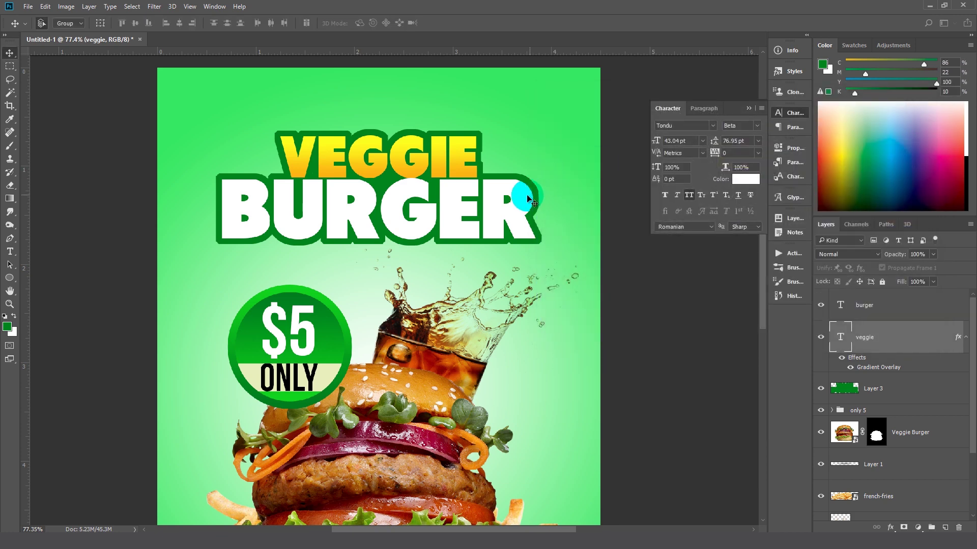
right_click(523, 207)
click(543, 209)
Add a close, tight drop shadow to the BURGER layer at 47% opacity
right_click(896, 312)
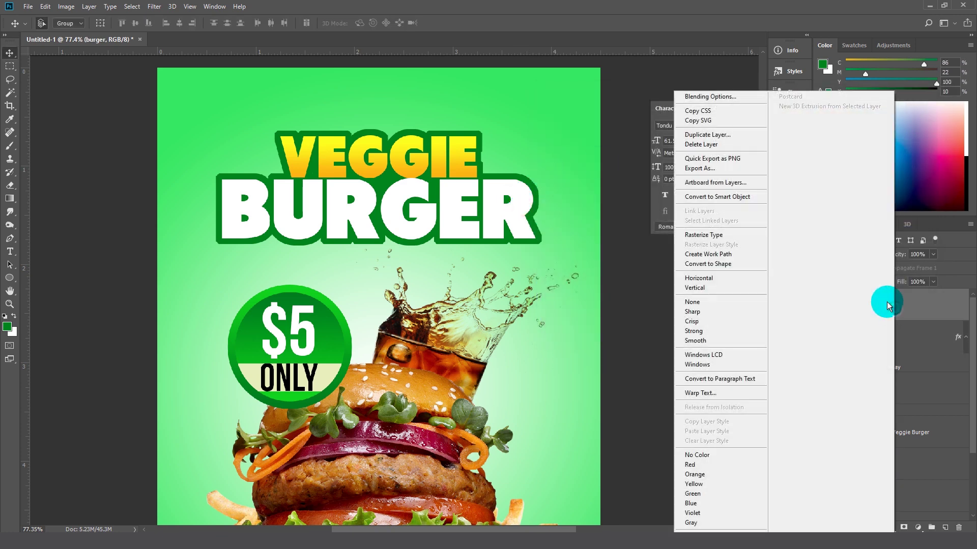
click(715, 97)
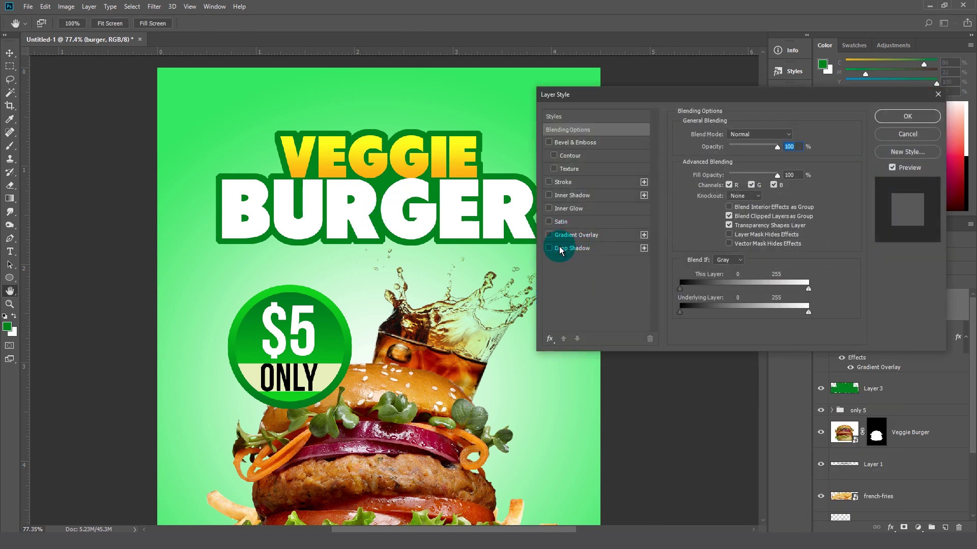
click(560, 249)
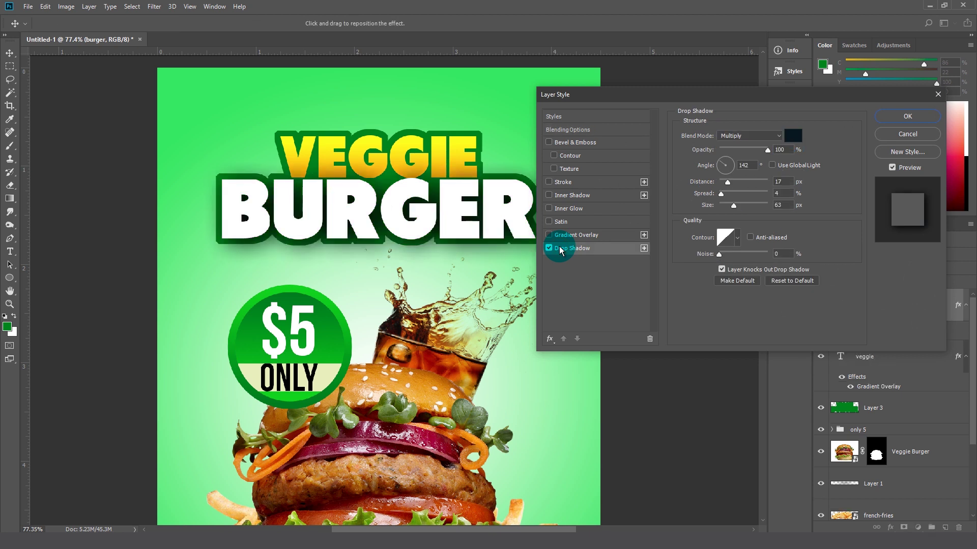
drag(733, 205, 724, 205)
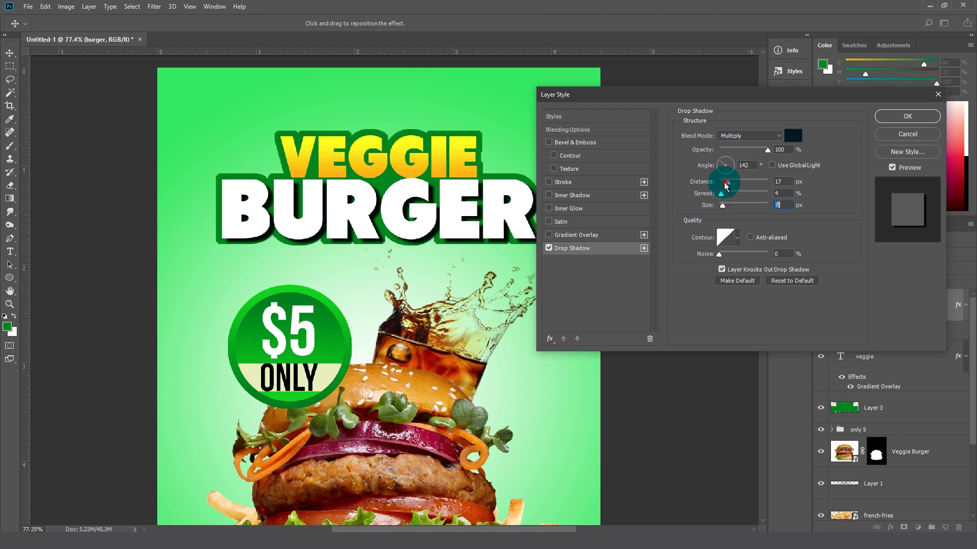
drag(725, 184, 725, 185)
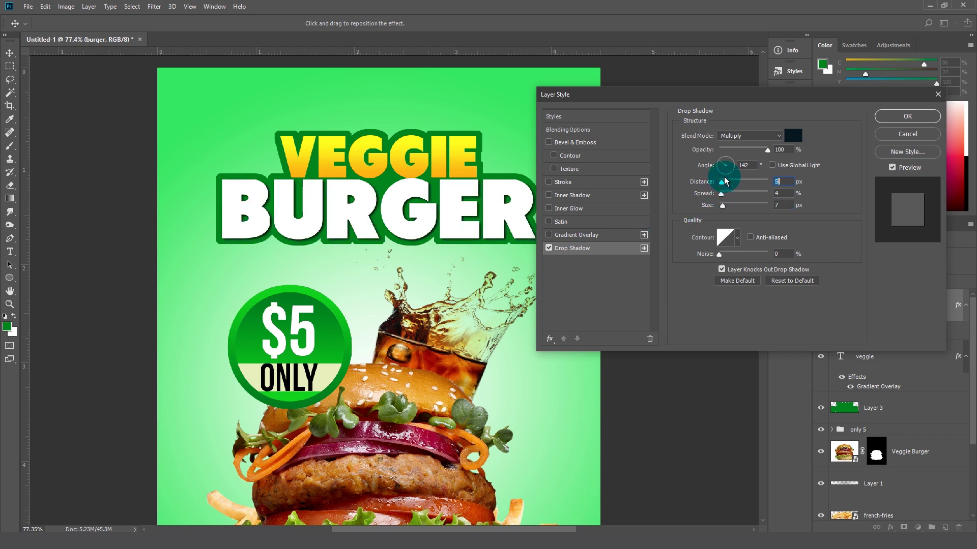
drag(767, 149, 742, 149)
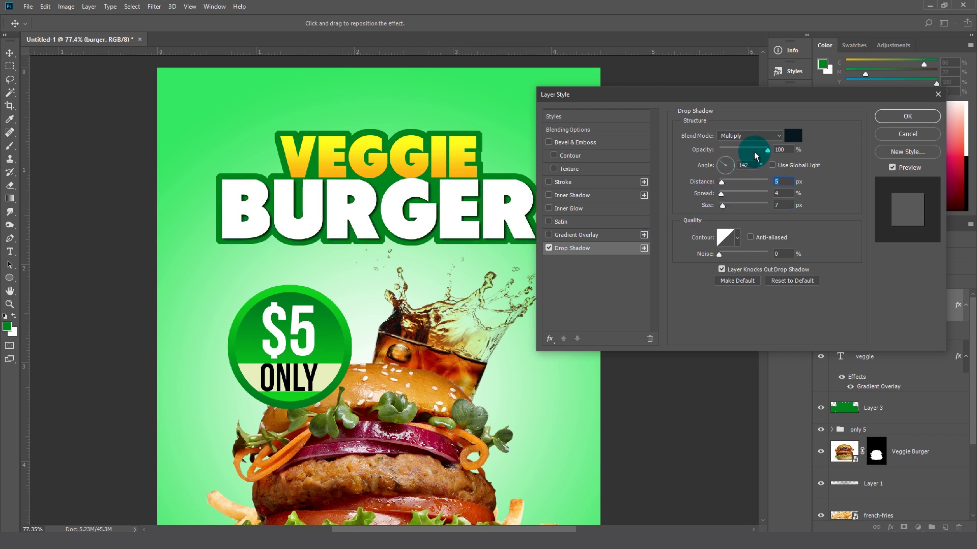
Add Bevel & Emboss with 32 px size and 115% depth, adjust its opacities, and apply
click(583, 142)
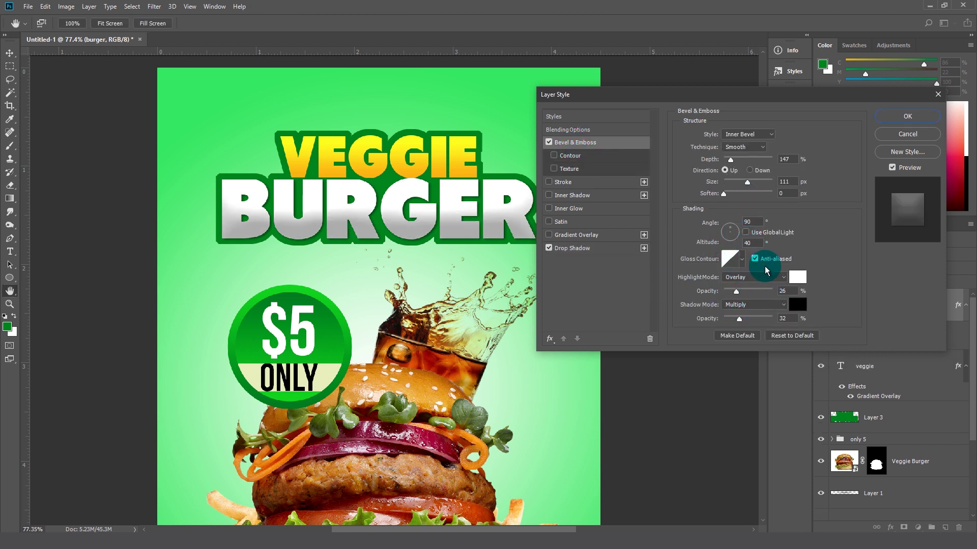
drag(739, 319, 736, 319)
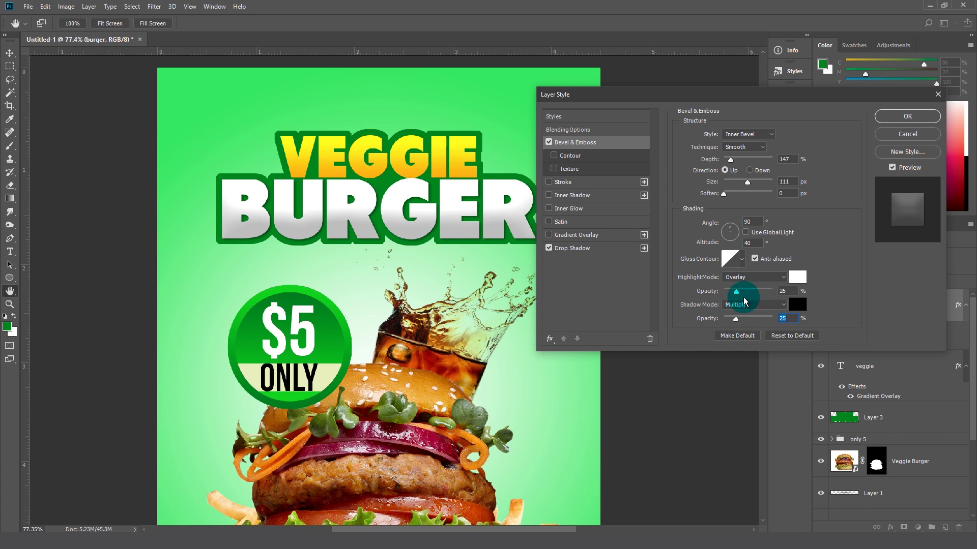
click(733, 182)
mouse_move(734, 183)
mouse_down()
mouse_move(759, 157)
mouse_move(731, 163)
mouse_up()
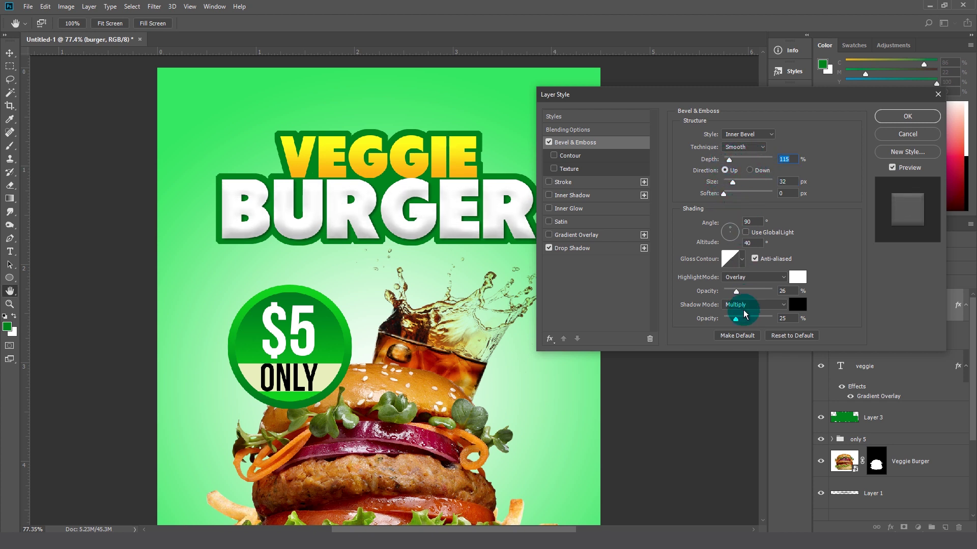
click(746, 292)
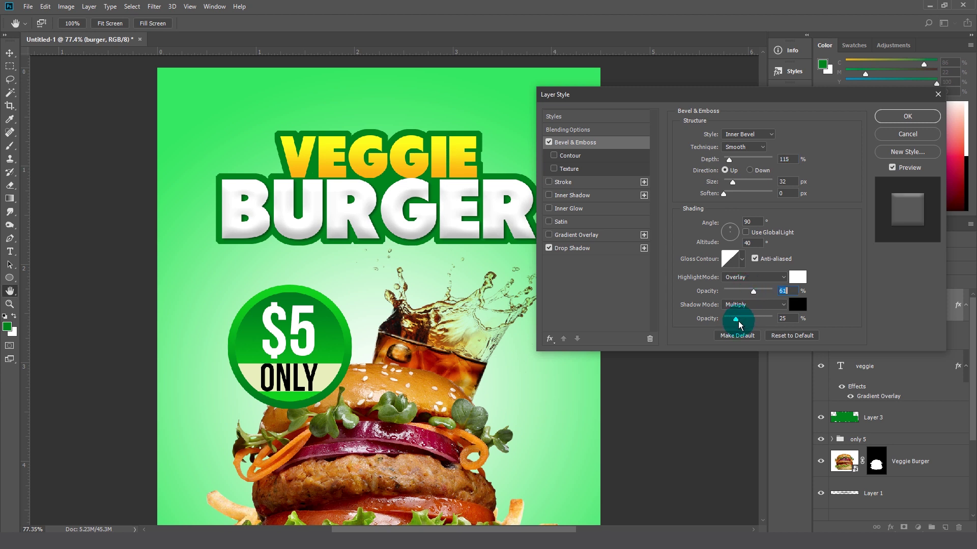
drag(735, 319, 742, 320)
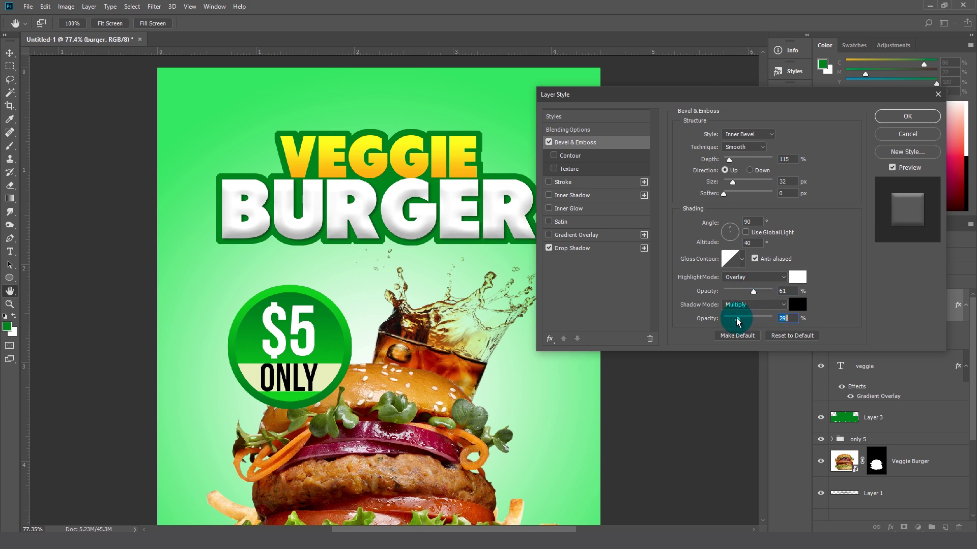
click(906, 116)
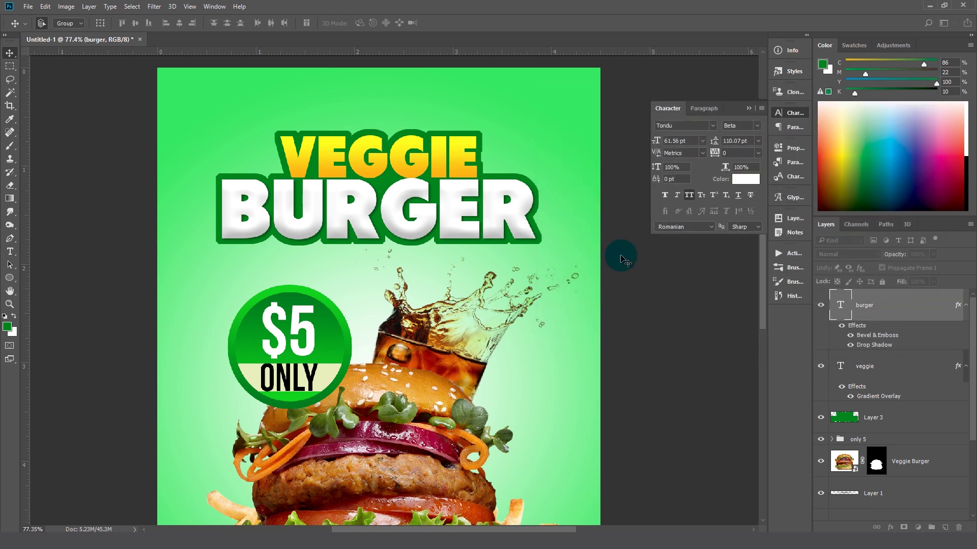
Add a stroke effect to Layer 3 in a bright yellow colour
right_click(900, 420)
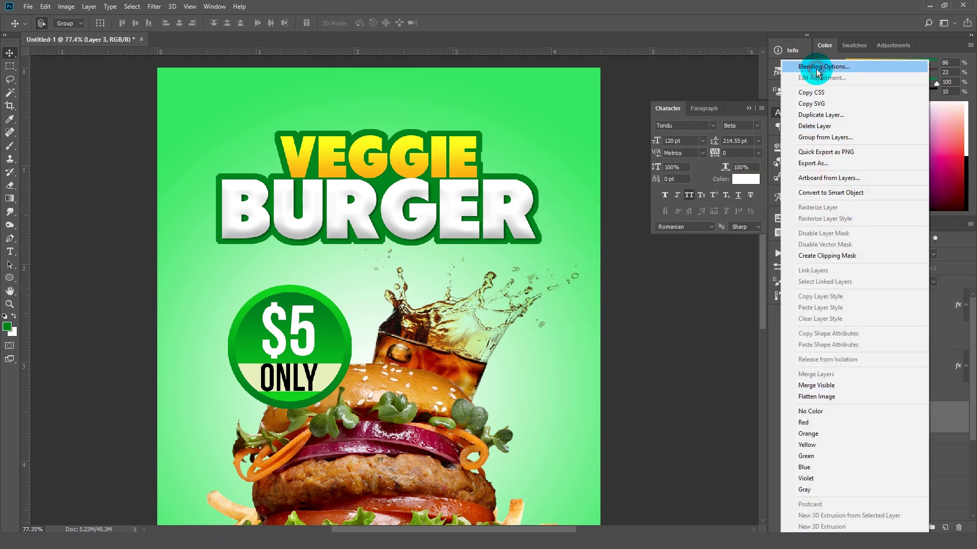
click(816, 70)
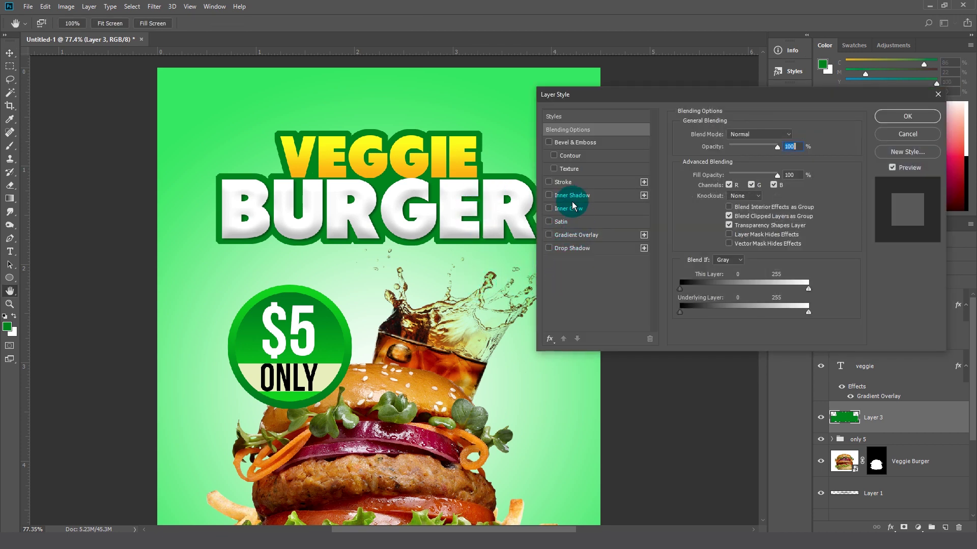
click(562, 182)
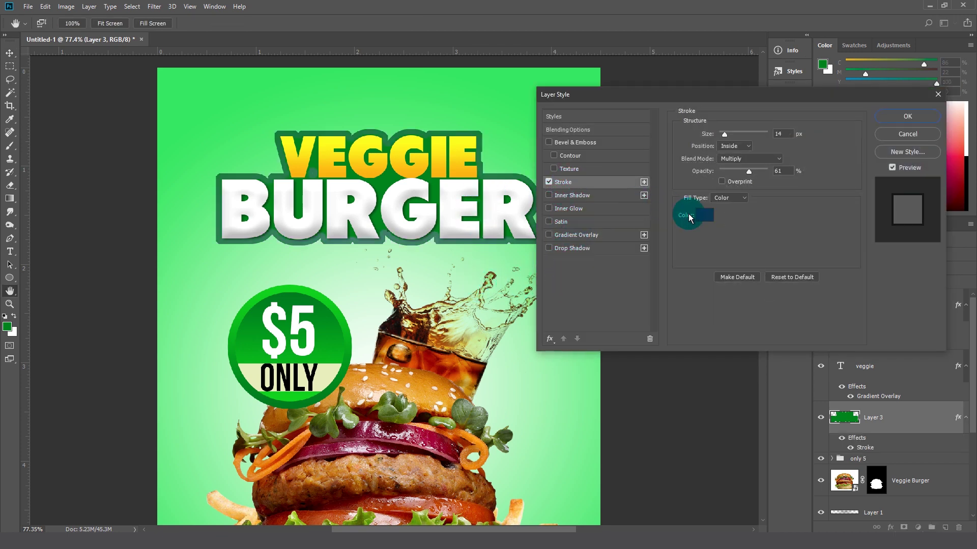
click(704, 213)
drag(685, 219, 685, 269)
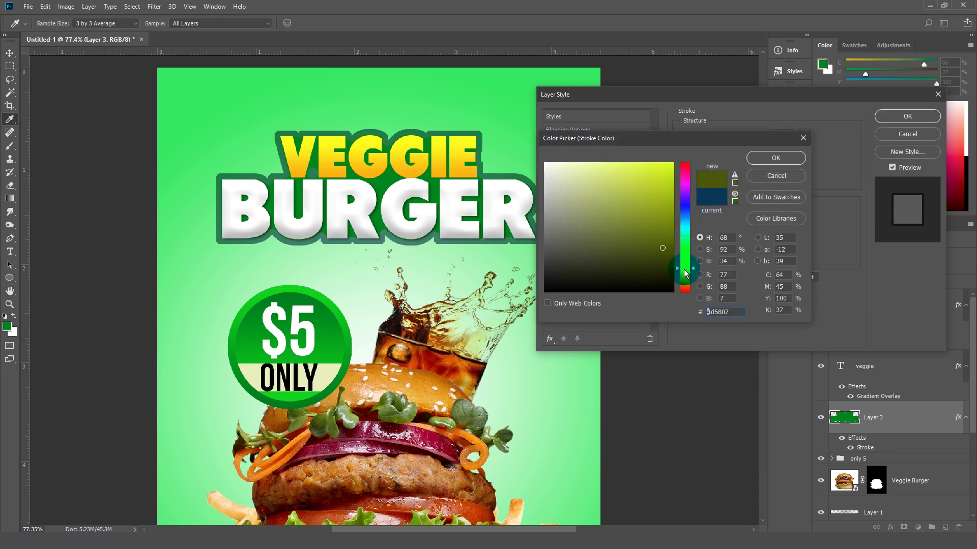
click(668, 163)
click(758, 159)
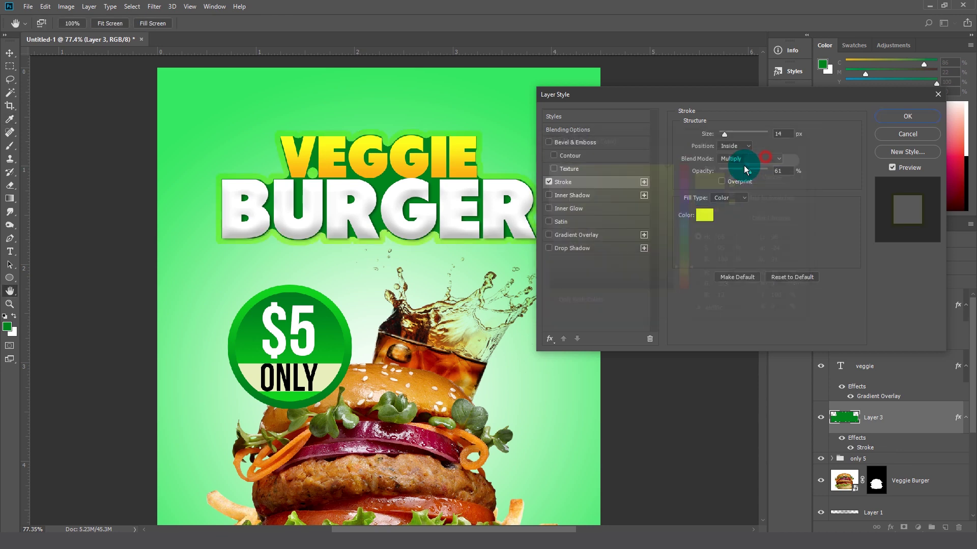
Set the stroke to Outside position, solid Color fill and Normal blending
click(745, 147)
click(741, 156)
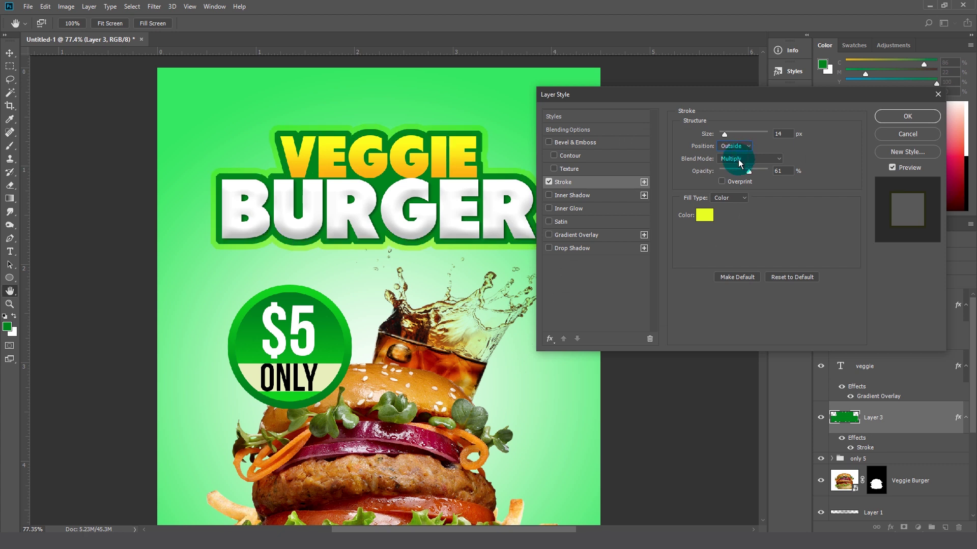
click(737, 198)
click(771, 203)
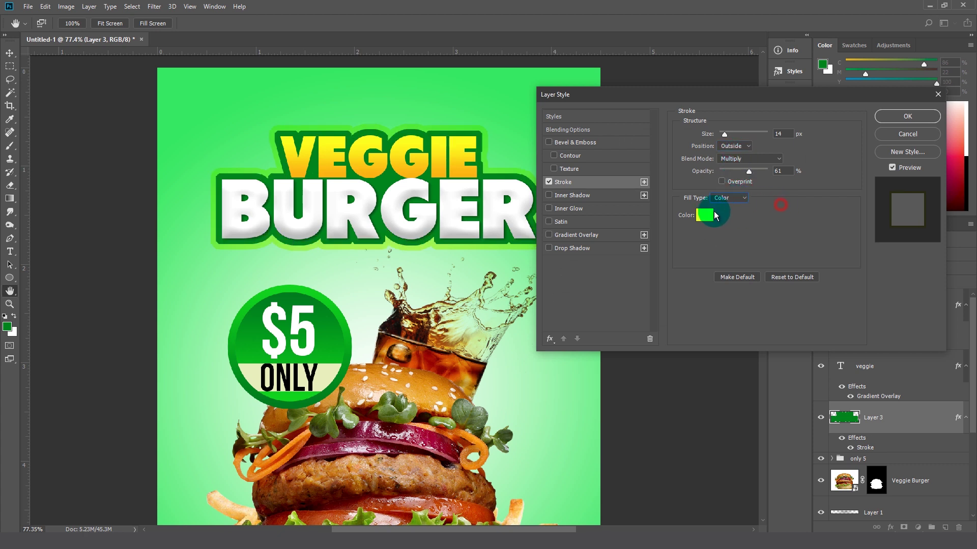
click(747, 158)
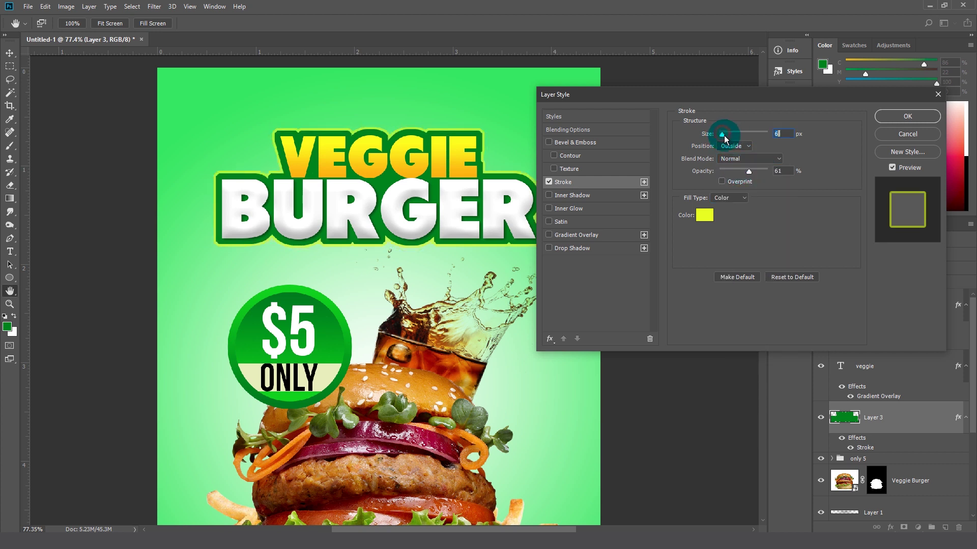
Change the stroke to pure yellow at 100% opacity and 3 px size
click(707, 216)
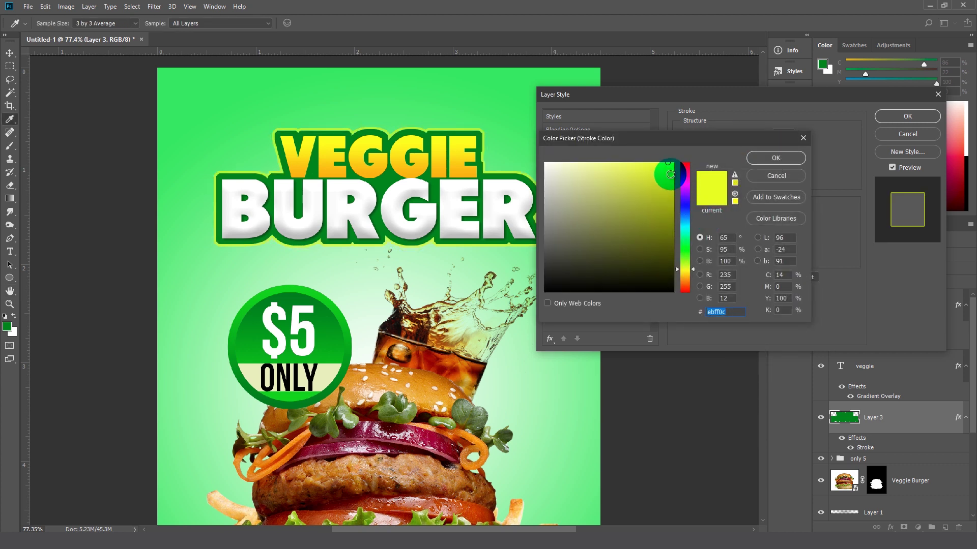
click(720, 312)
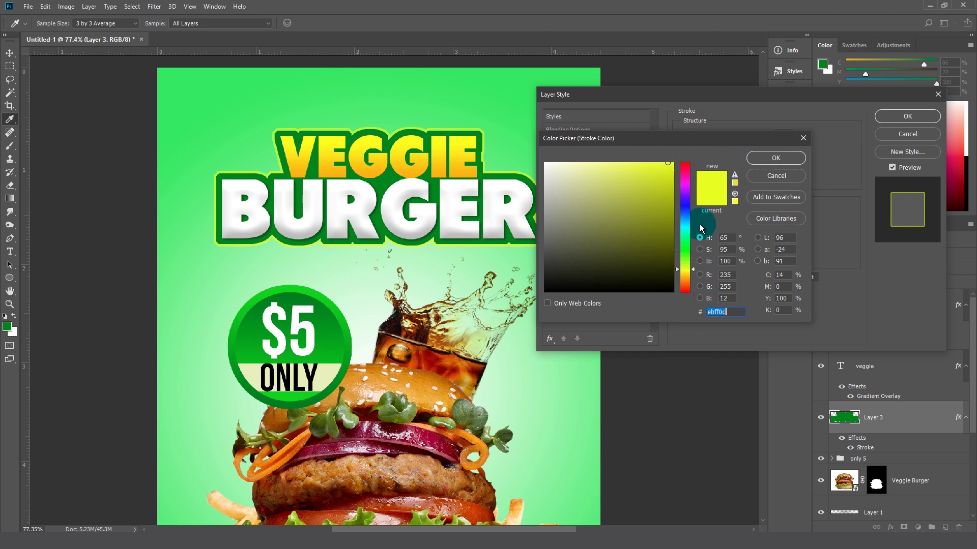
click(778, 275)
text(0)
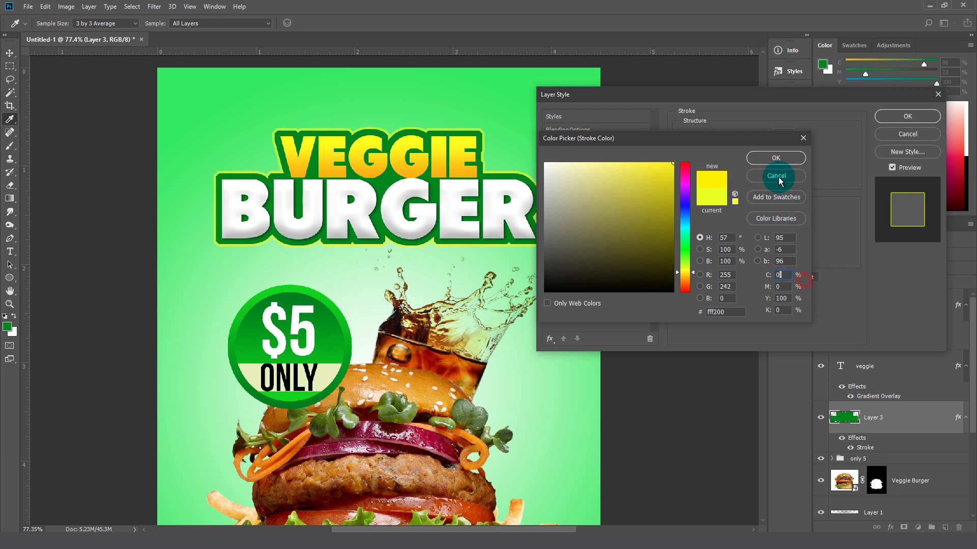
click(775, 157)
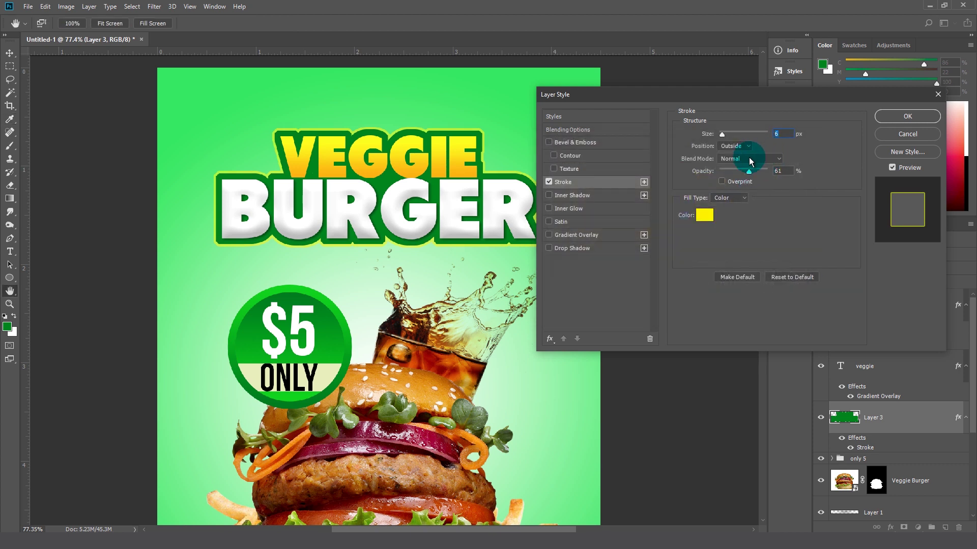
drag(762, 173, 769, 172)
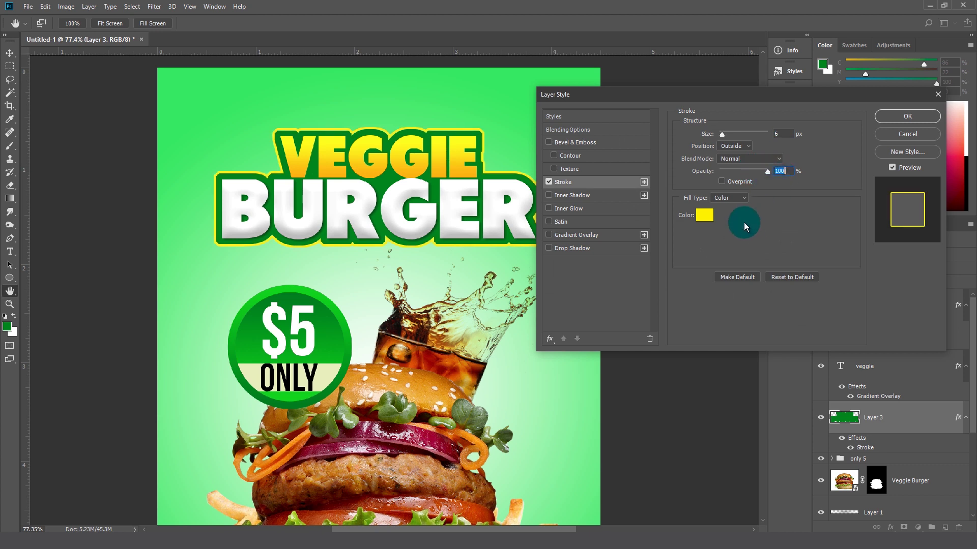
click(722, 134)
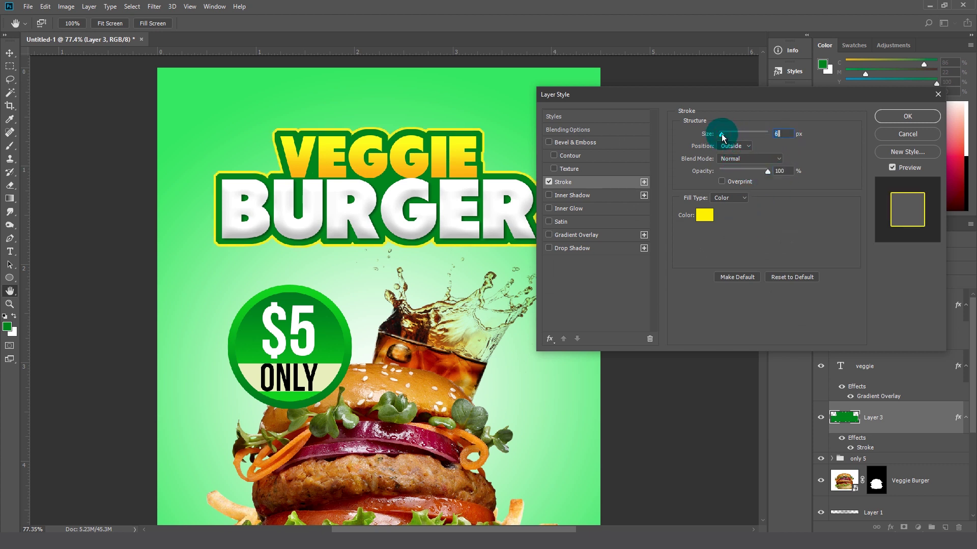
drag(722, 136, 720, 136)
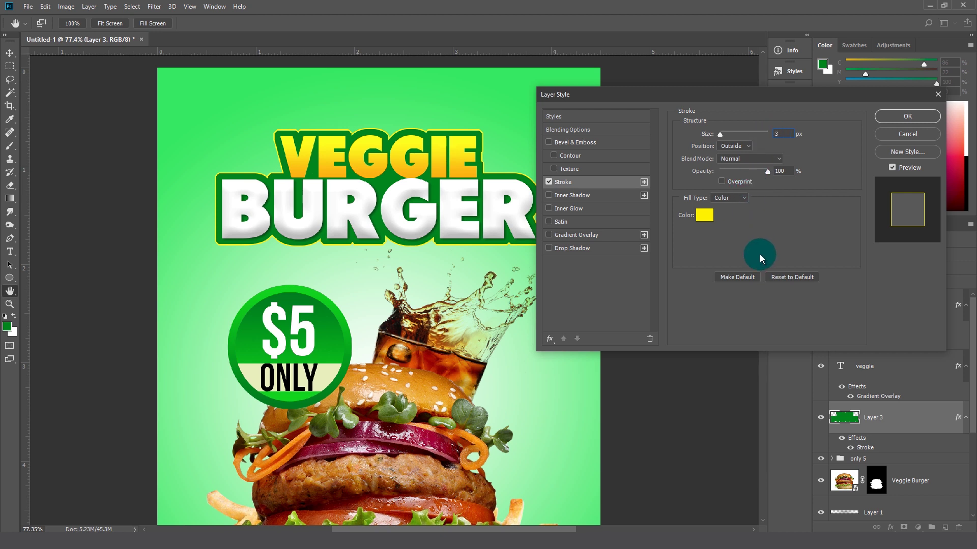
Recolour the stroke very dark green (043800) and apply the layer style
click(706, 217)
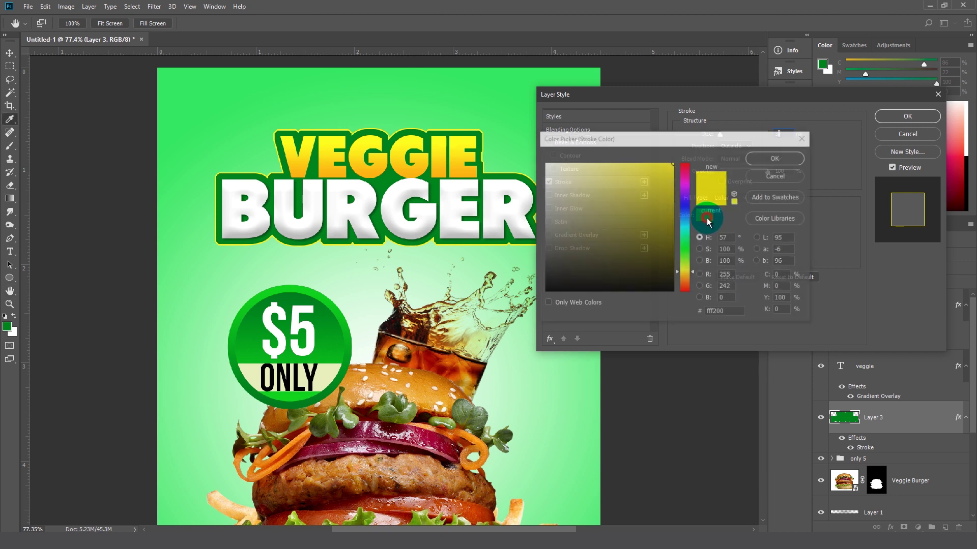
click(659, 240)
click(684, 251)
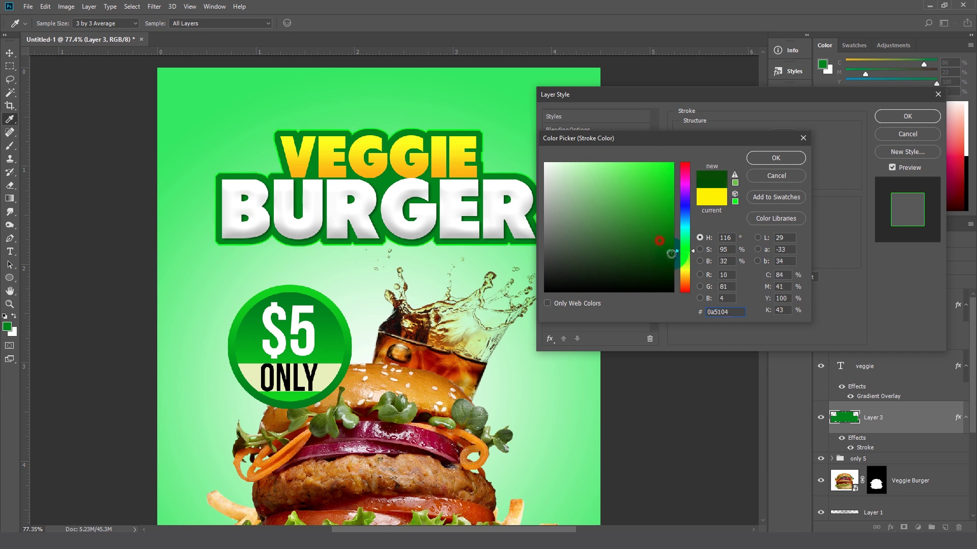
click(672, 256)
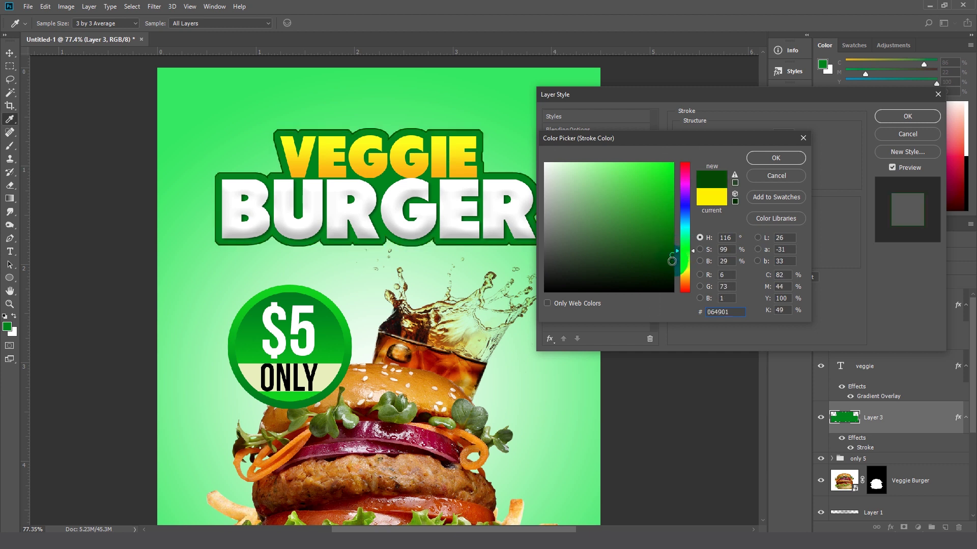
click(774, 158)
click(904, 119)
Collapse the Character panel and select the BURGER text layer
scroll(534, 245, down, 2)
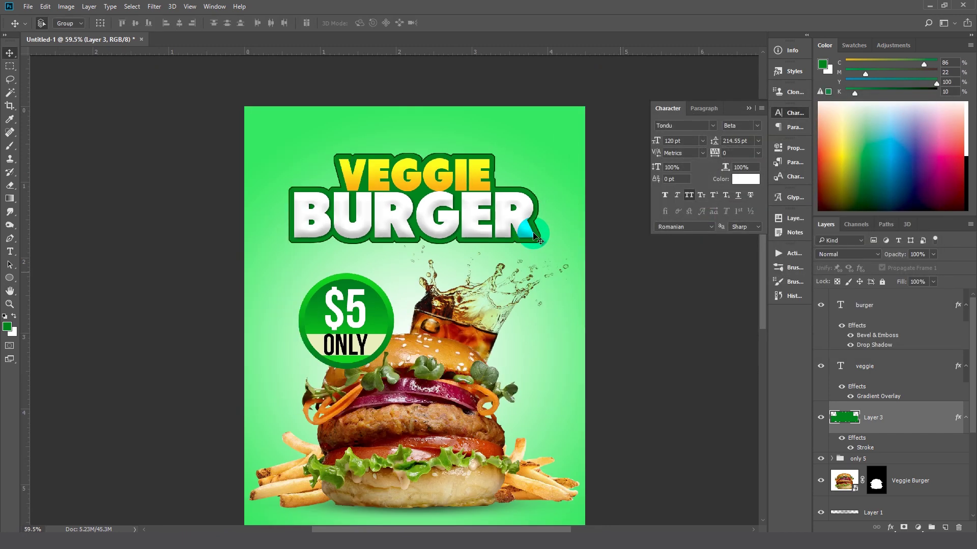
scroll(551, 249, down, 1)
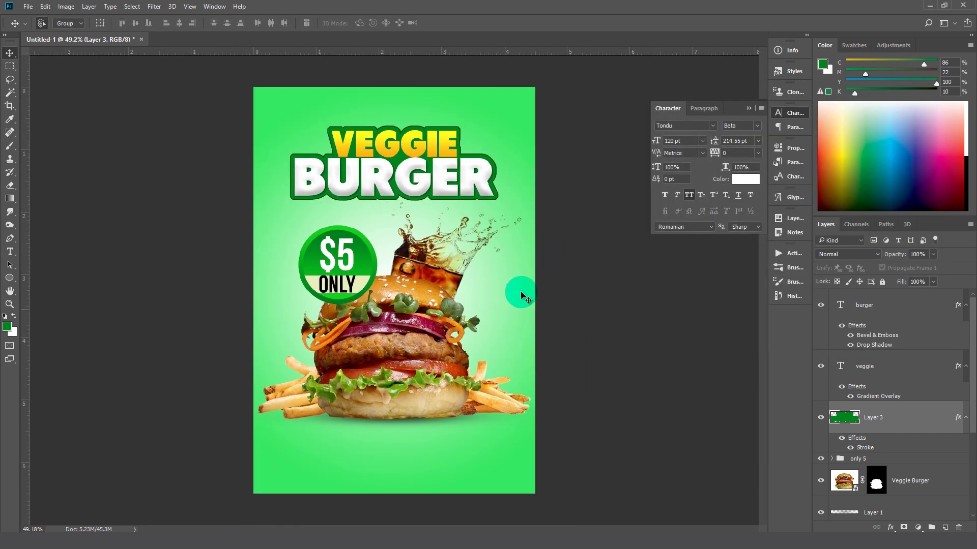
click(749, 108)
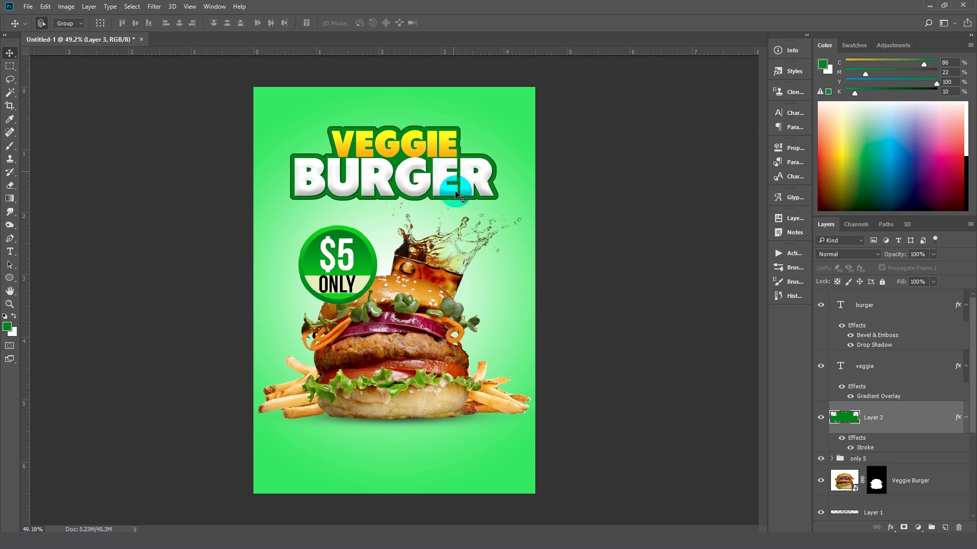
click(451, 182)
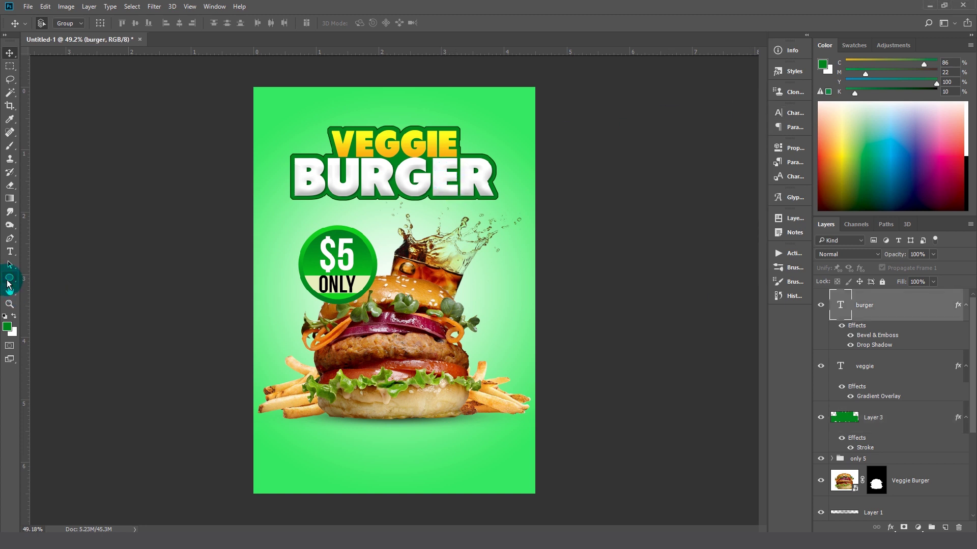
Choose the Rectangle tool and set its shape fill to solid red
click(10, 279)
click(39, 273)
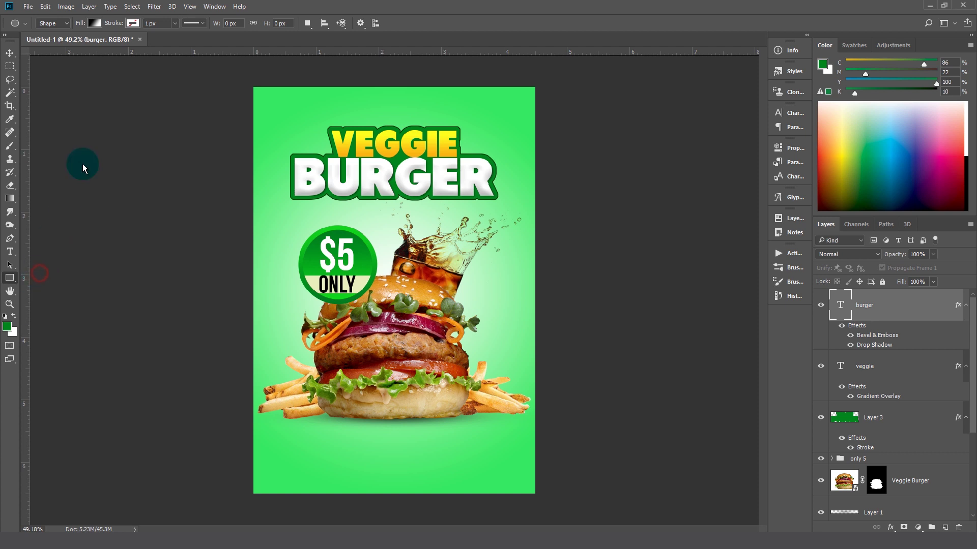
click(94, 23)
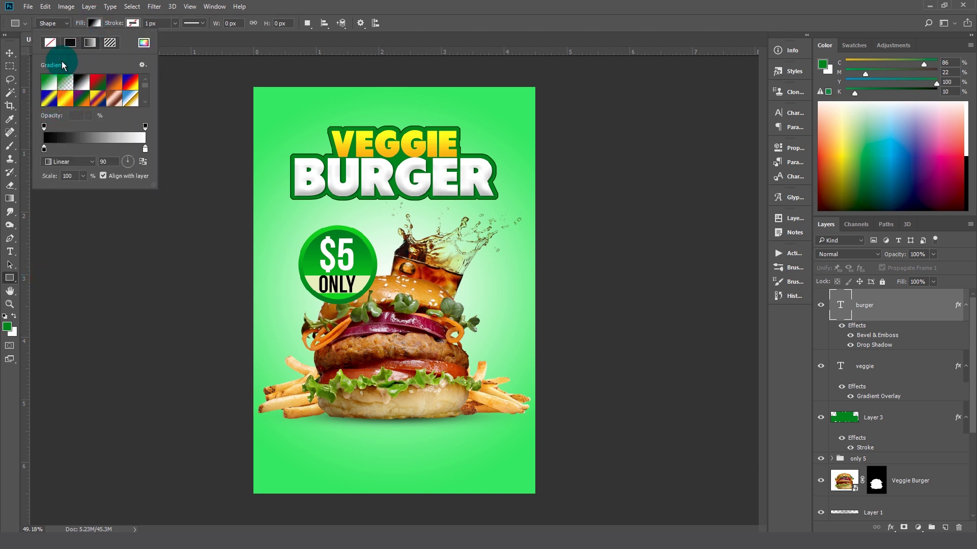
click(70, 42)
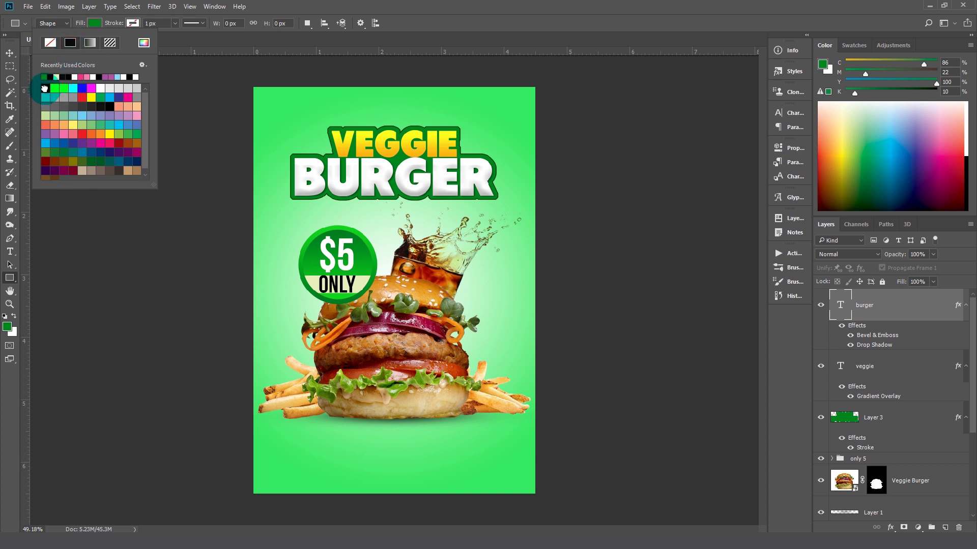
click(45, 89)
click(93, 24)
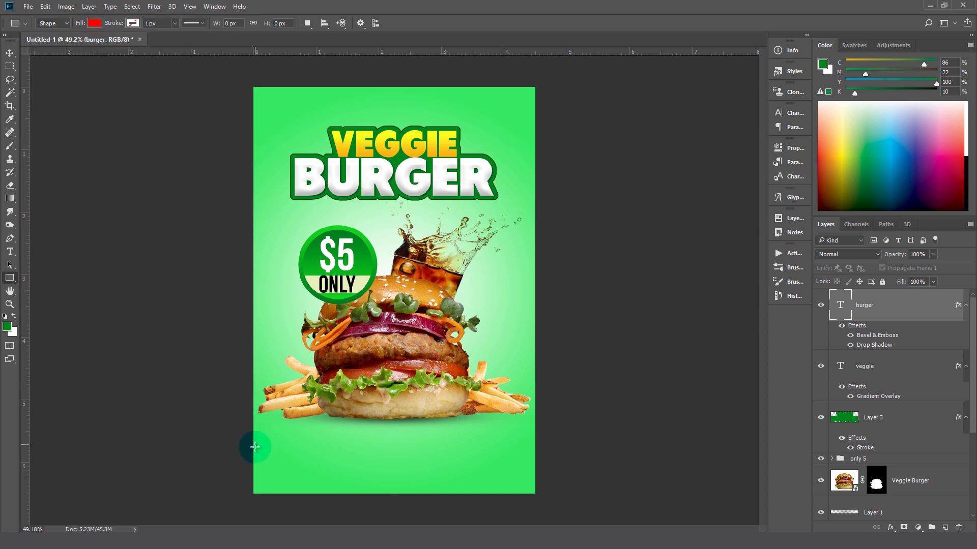
Draw a red rectangle at the lower left with all corners rounded to 46 px
drag(243, 450, 297, 467)
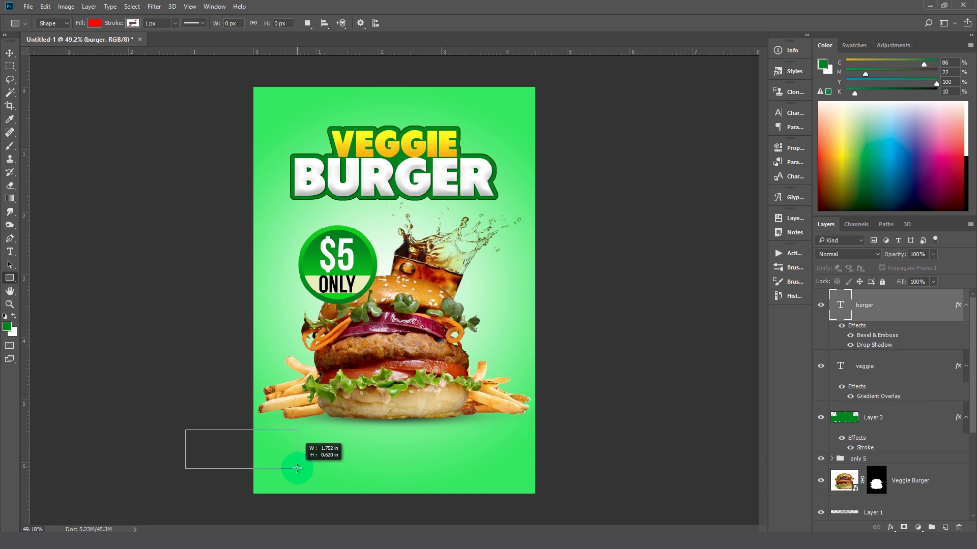
drag(297, 467, 297, 467)
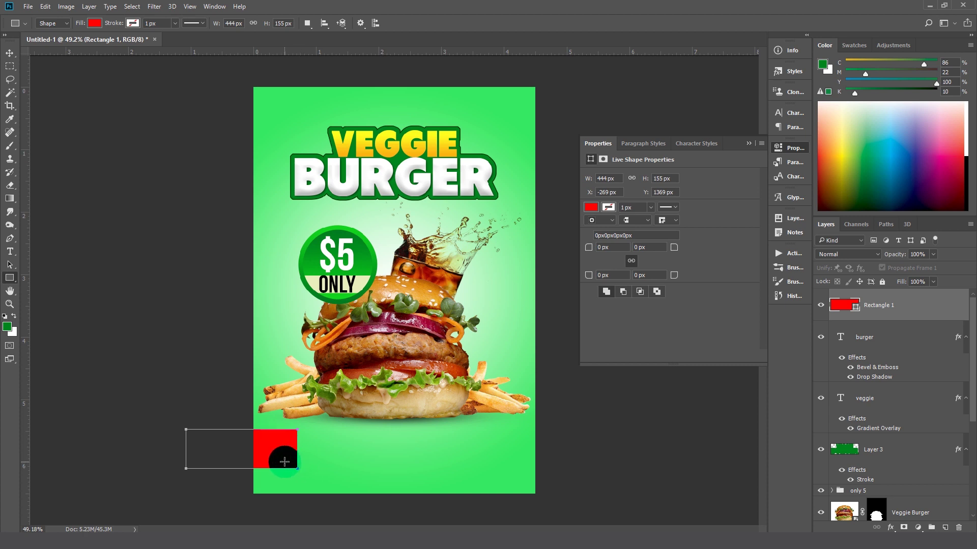
click(637, 248)
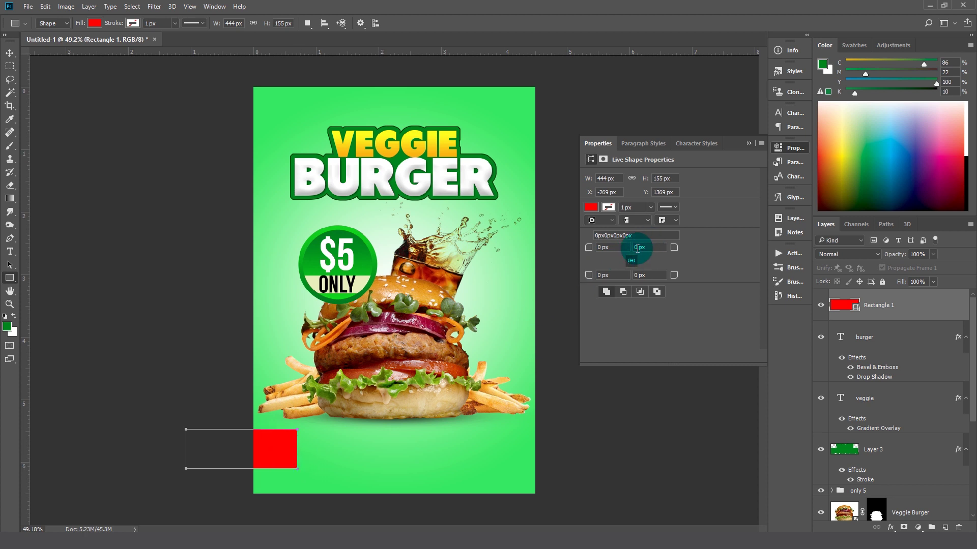
drag(633, 249, 698, 248)
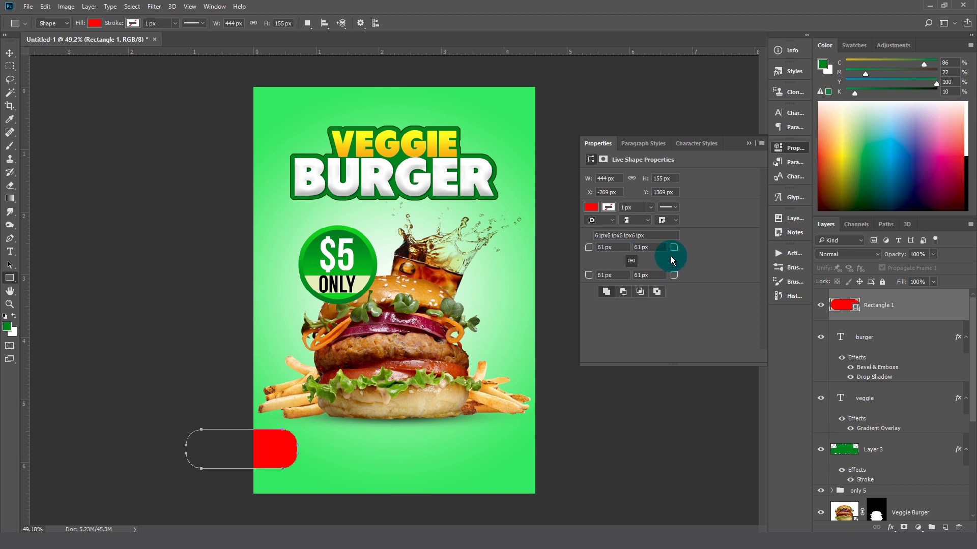
text(46)
key(Return)
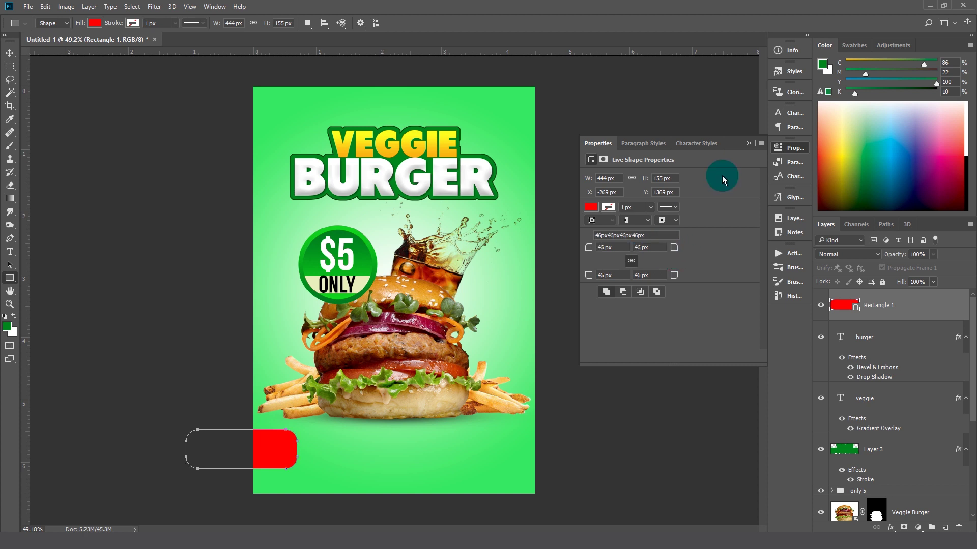
Move the red rounded bar to the flyer's lower-left edge
click(749, 143)
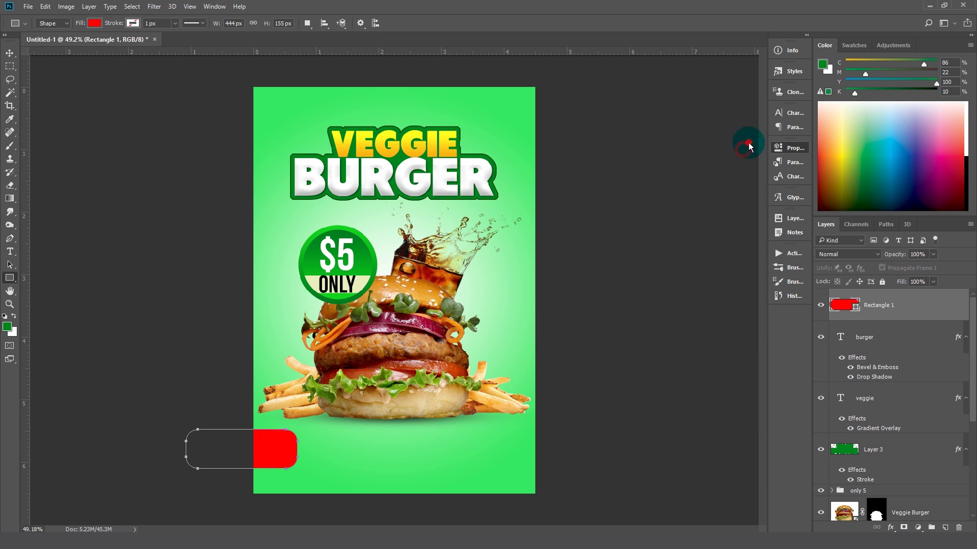
click(10, 53)
drag(291, 462, 302, 462)
drag(335, 463, 331, 462)
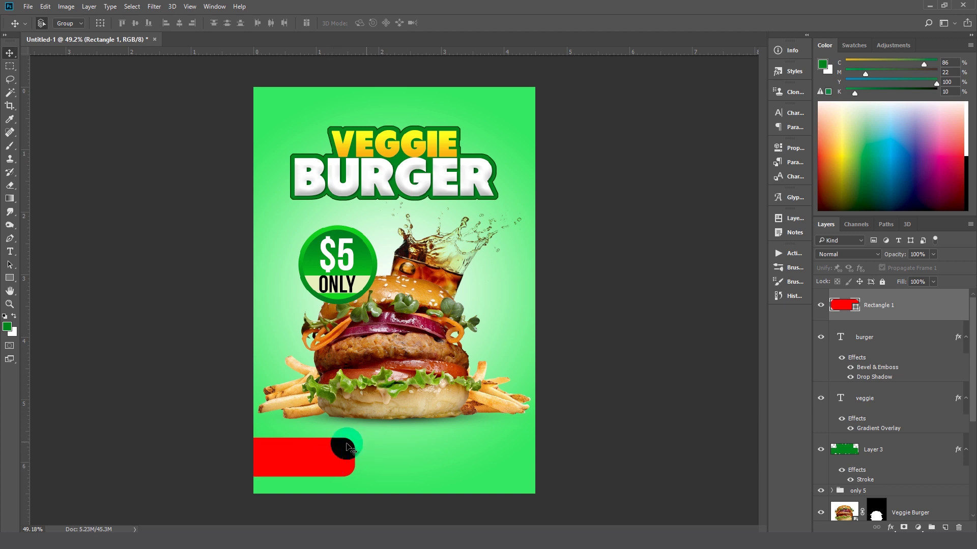
Choose the Type tool with Bebas Neue Regular as the font
click(10, 251)
click(315, 463)
click(80, 24)
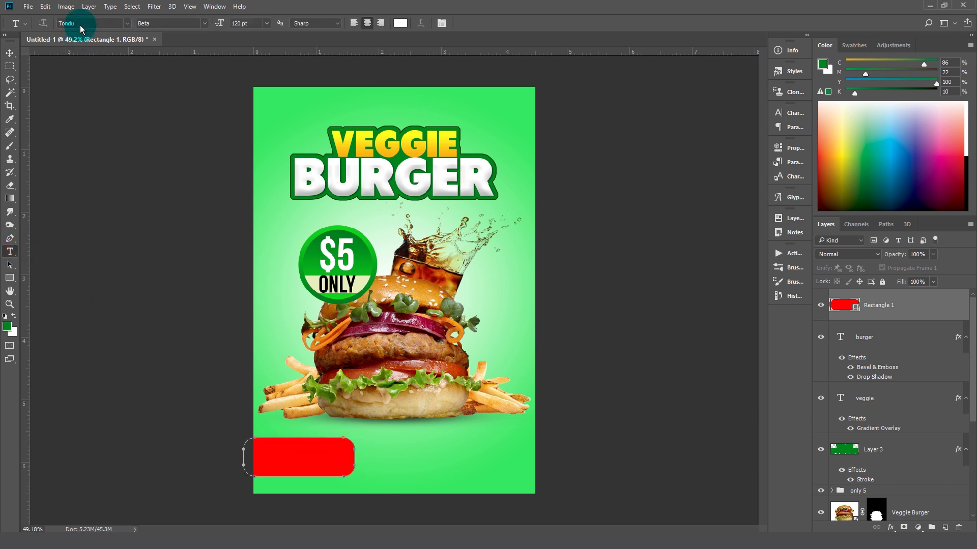
text(b)
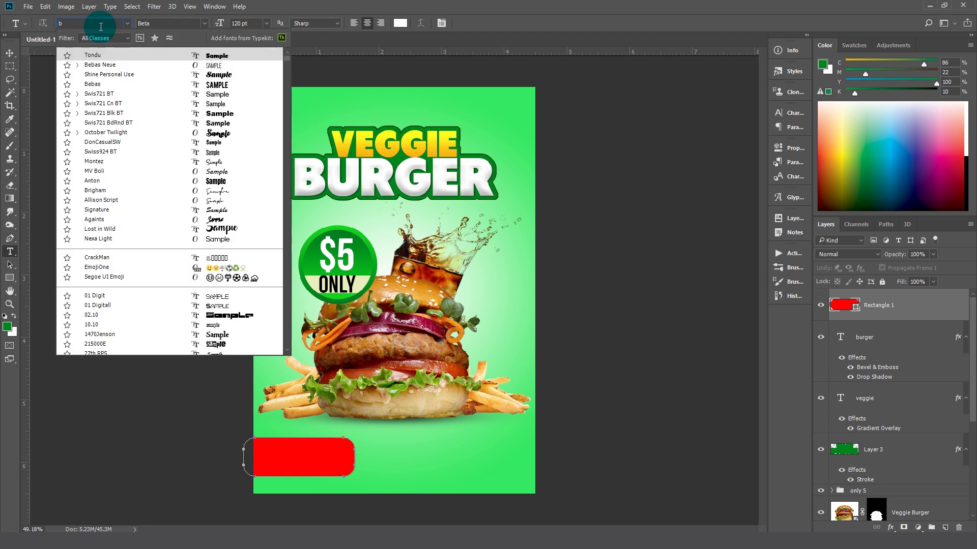
text(eb)
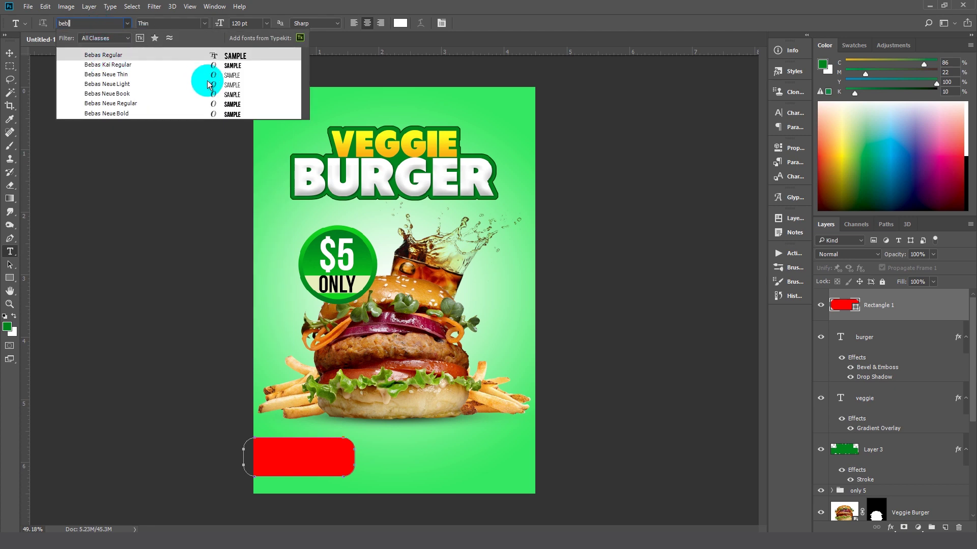
click(194, 103)
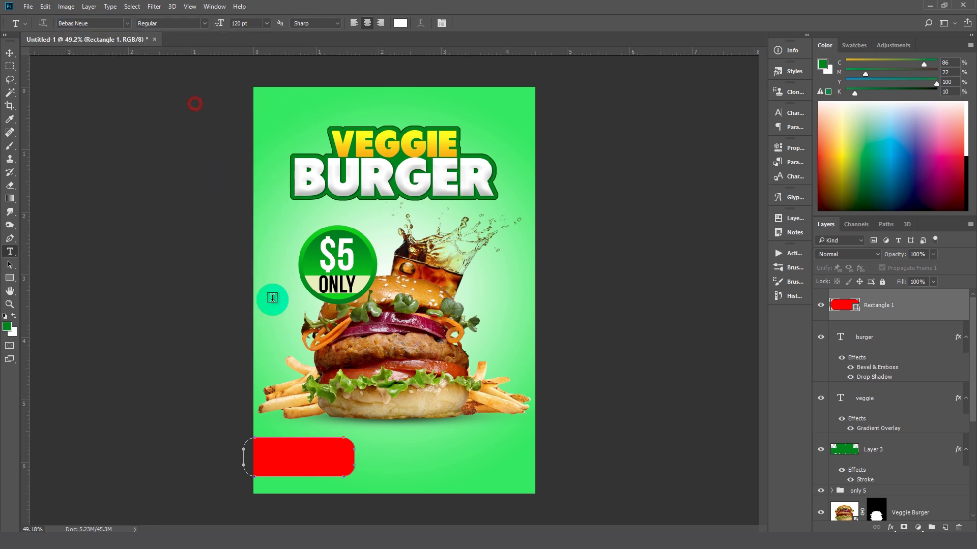
scroll(275, 475, up, 2)
scroll(283, 491, up, 2)
scroll(290, 469, up, 2)
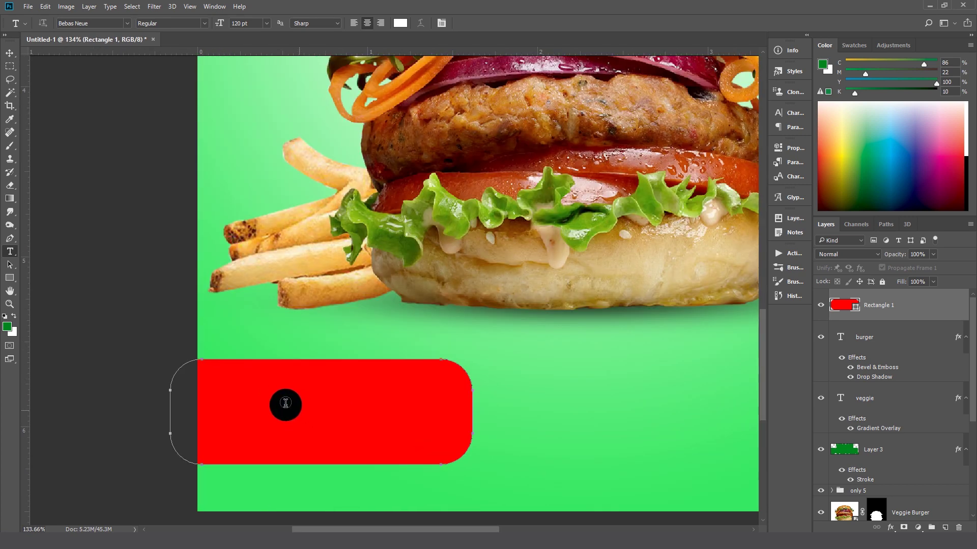
Start a text layer beside the red bar at 25 pt with auto leading
click(518, 402)
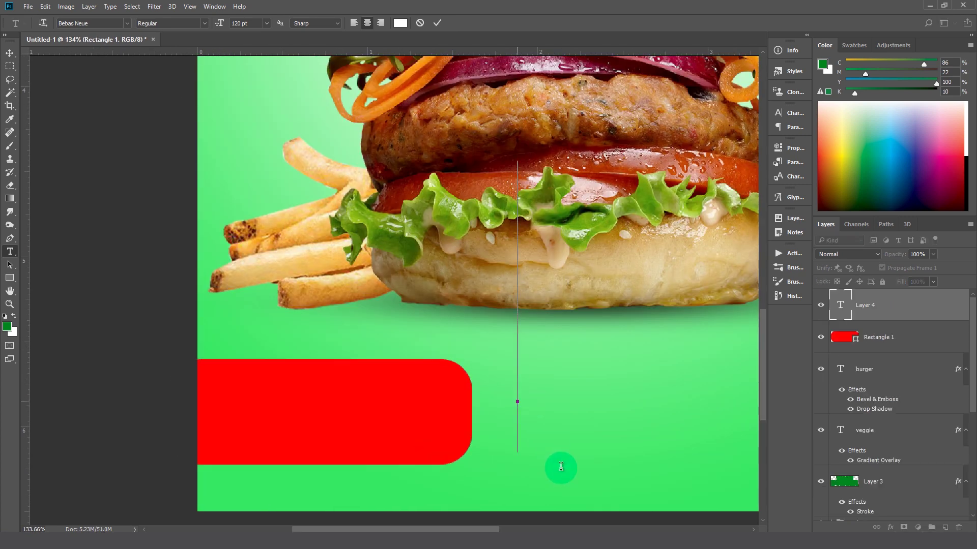
click(251, 22)
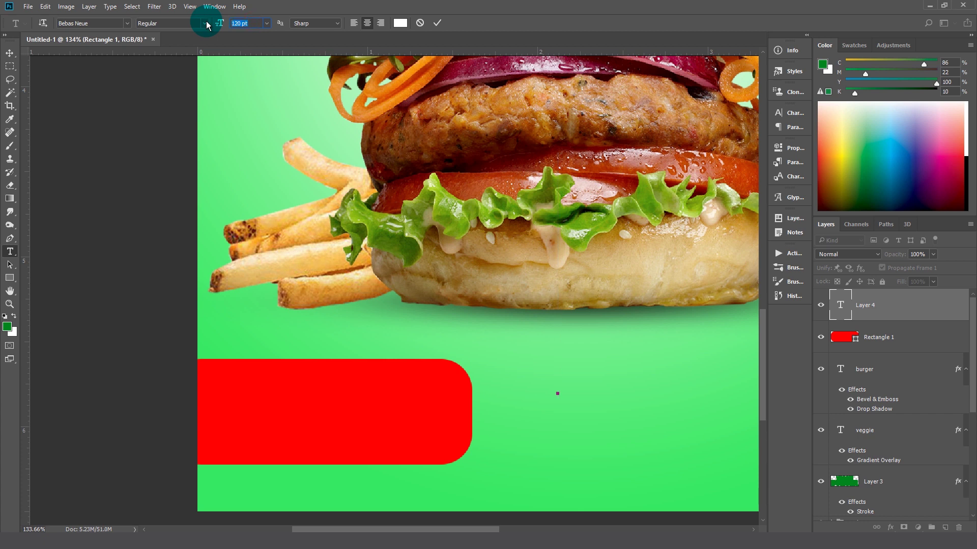
text(25)
key(Return)
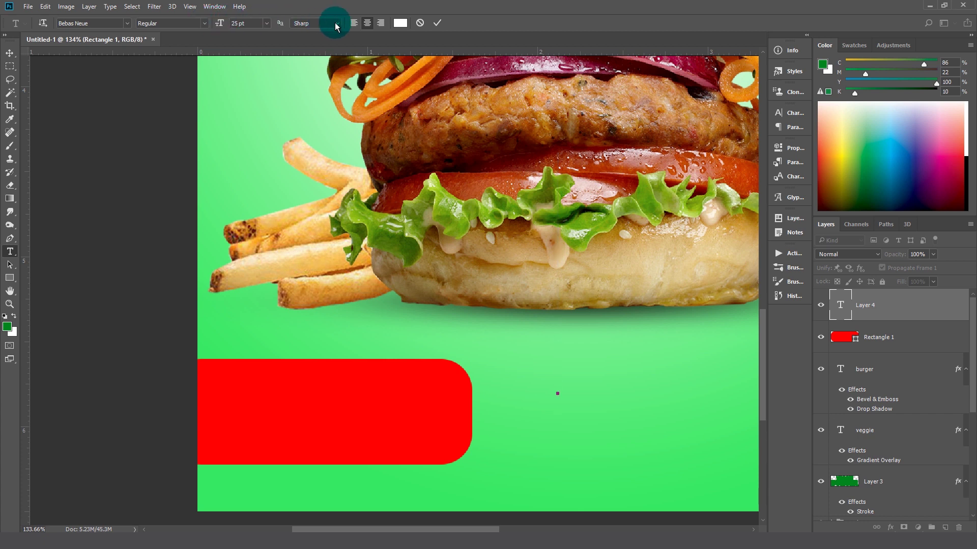
click(787, 113)
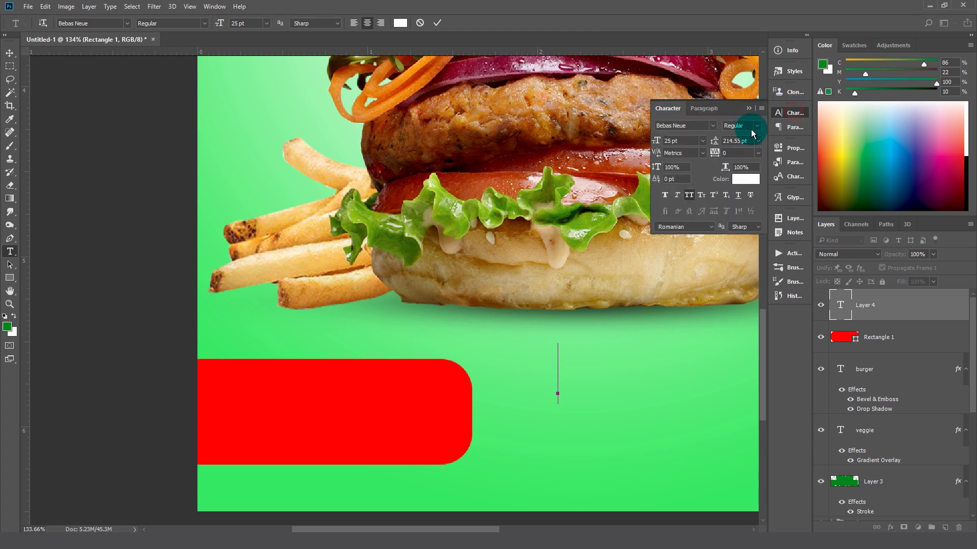
click(760, 141)
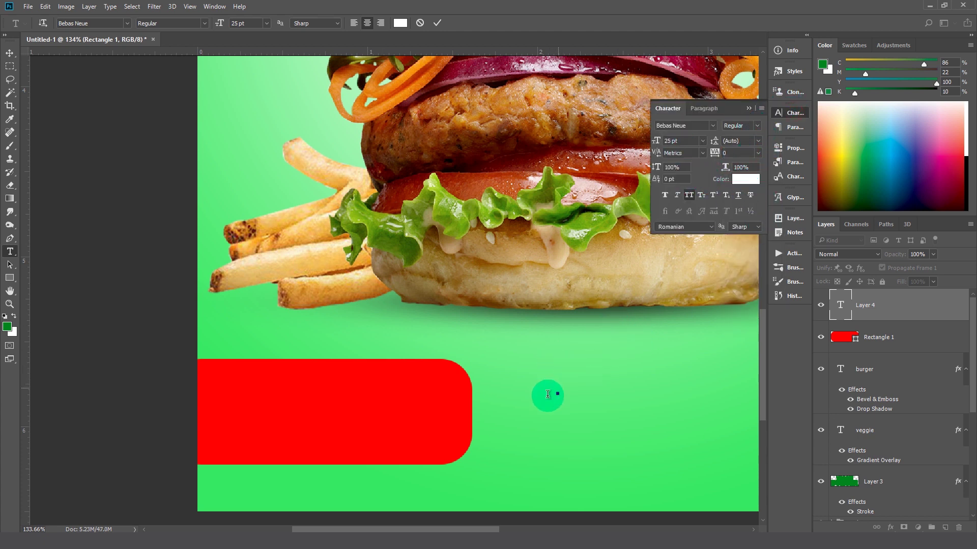
Type 'ORDER NOW!' over 'XXX-XXXX-XXX', commit it, and move it onto the red bar
text(O)
text(RDER N)
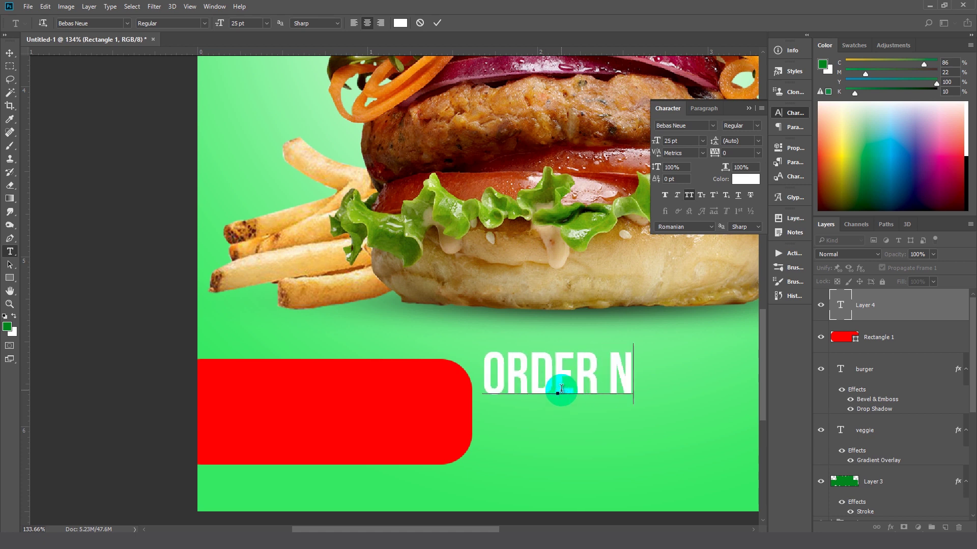
text(W)
key(BackSpace)
text(OW!)
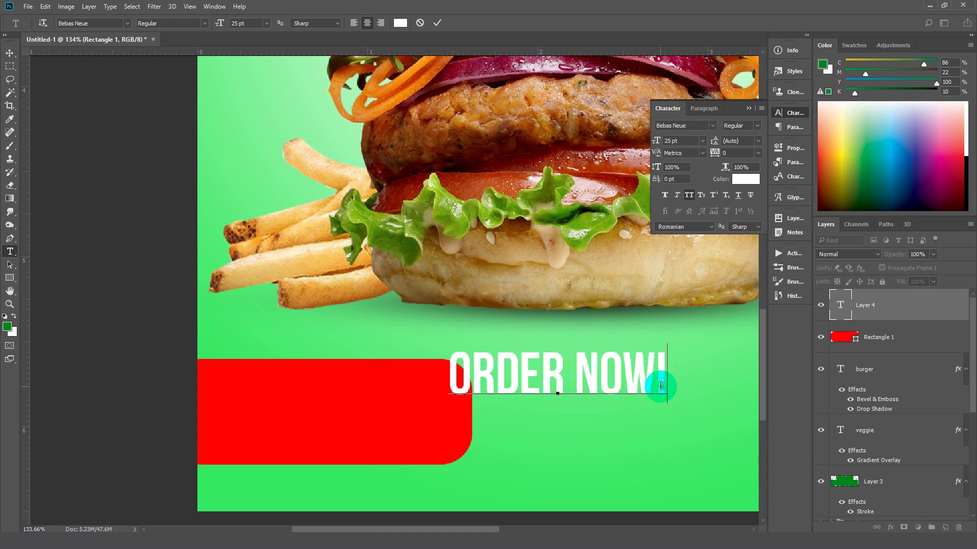
key(Return)
text(XXX)
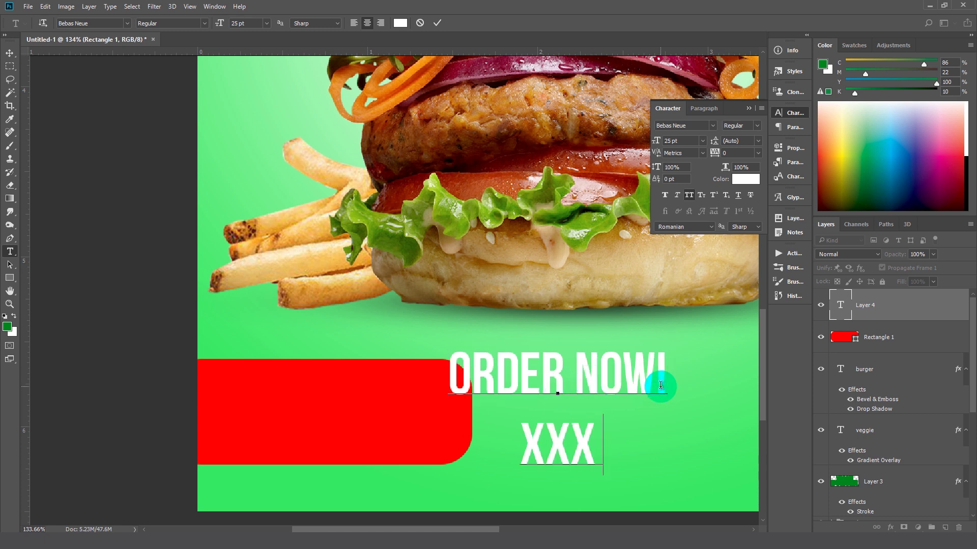
text(-XXXX-XX)
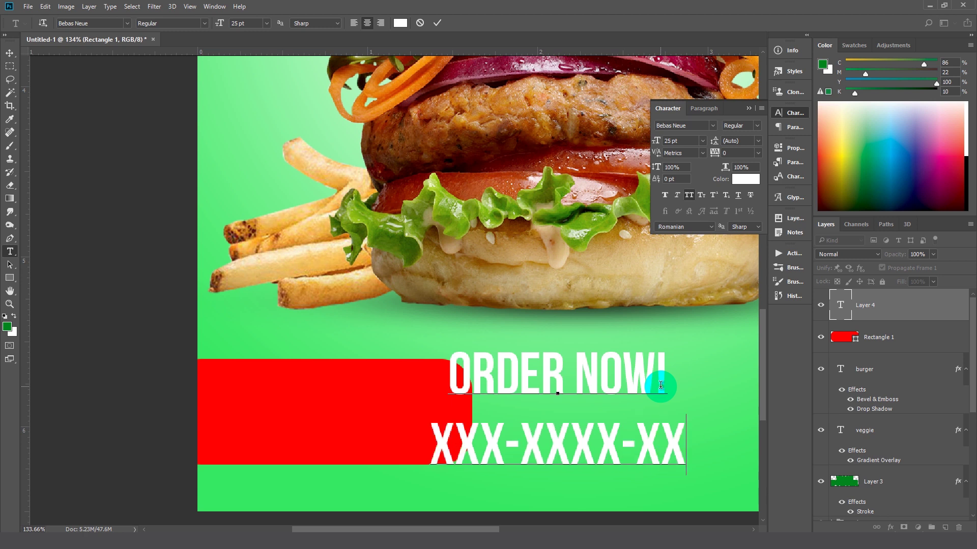
text(XX)
key(BackSpace)
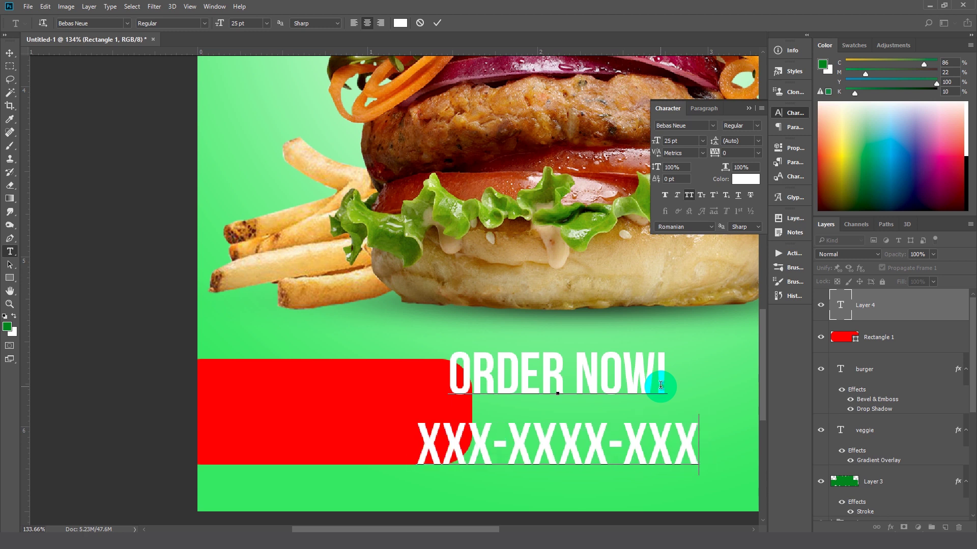
key(ctrl+Return)
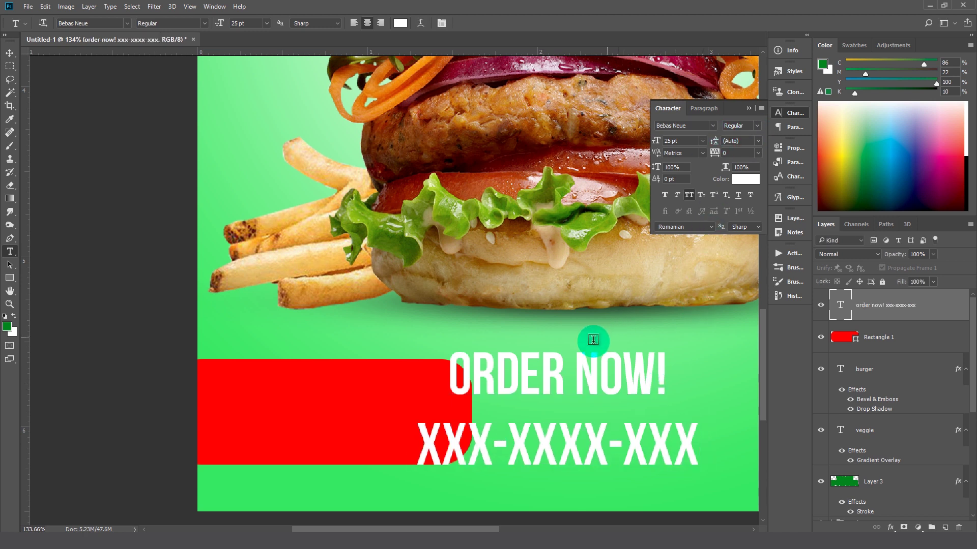
drag(608, 379, 406, 384)
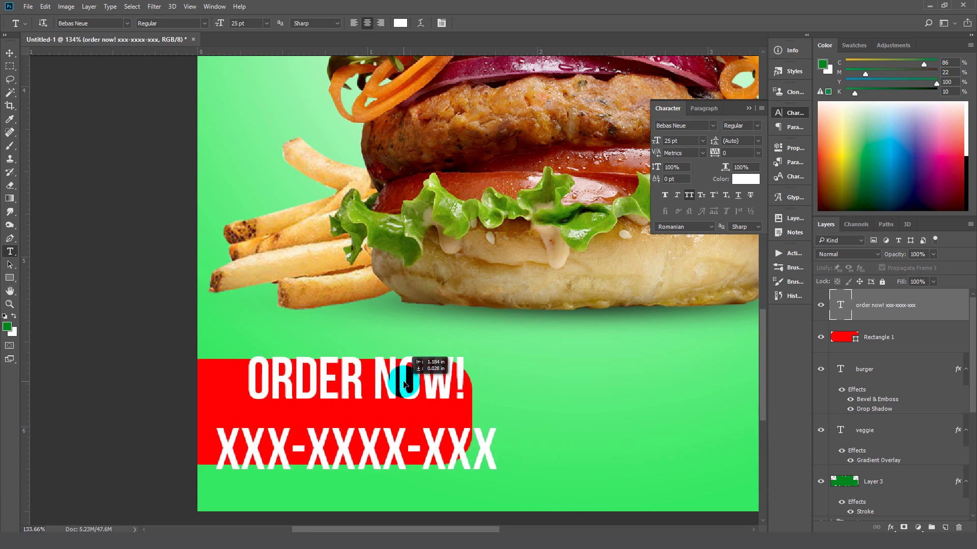
key(ctrl+t)
Shrink the ORDER NOW! text to fit the bar, right-align it, and nudge it right
drag(496, 357, 458, 368)
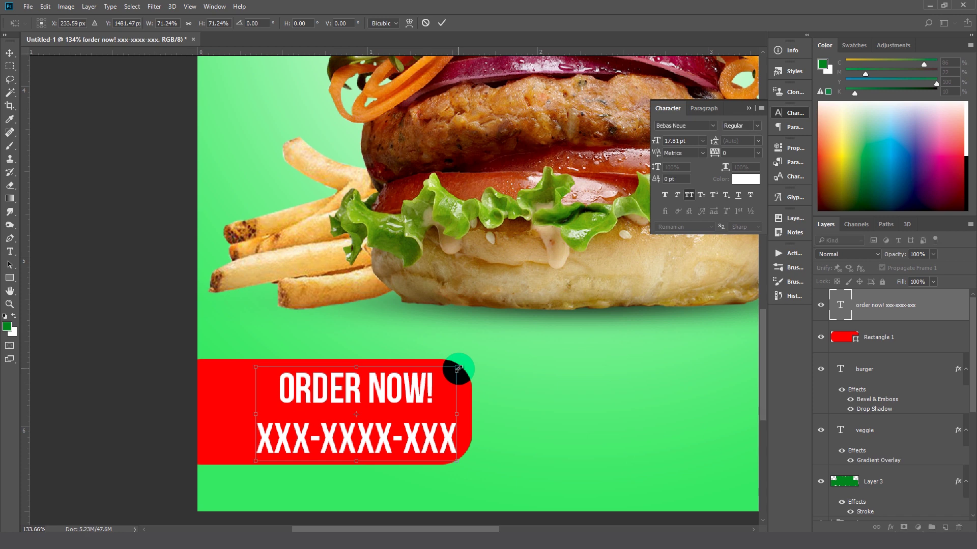
key(t)
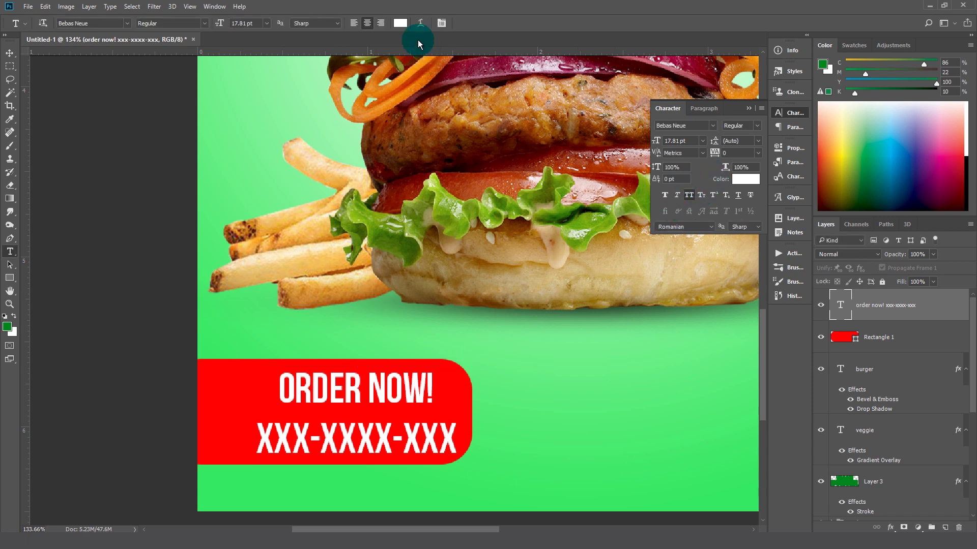
click(380, 23)
drag(426, 396, 450, 393)
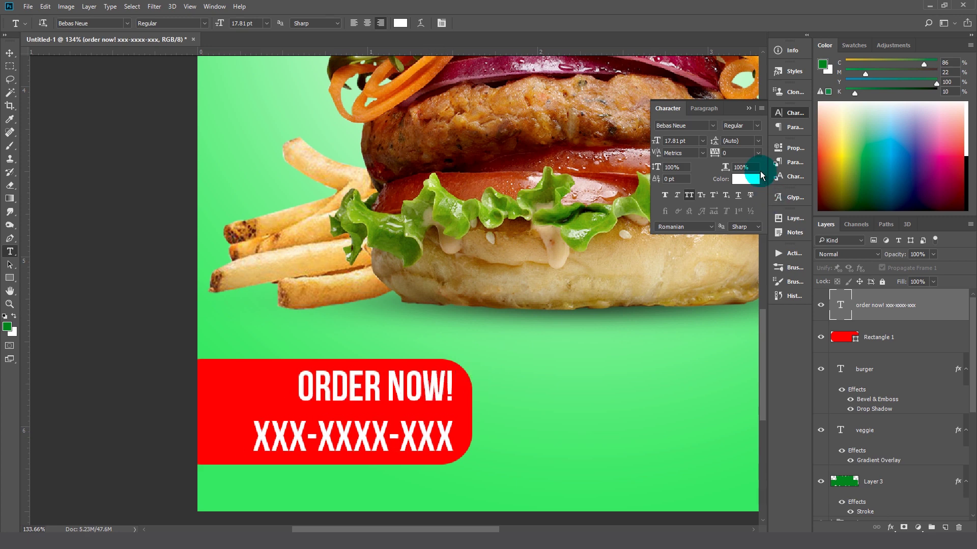
Set leading to about 16 pt and enlarge the XXX-XXXX-XXX line
click(712, 143)
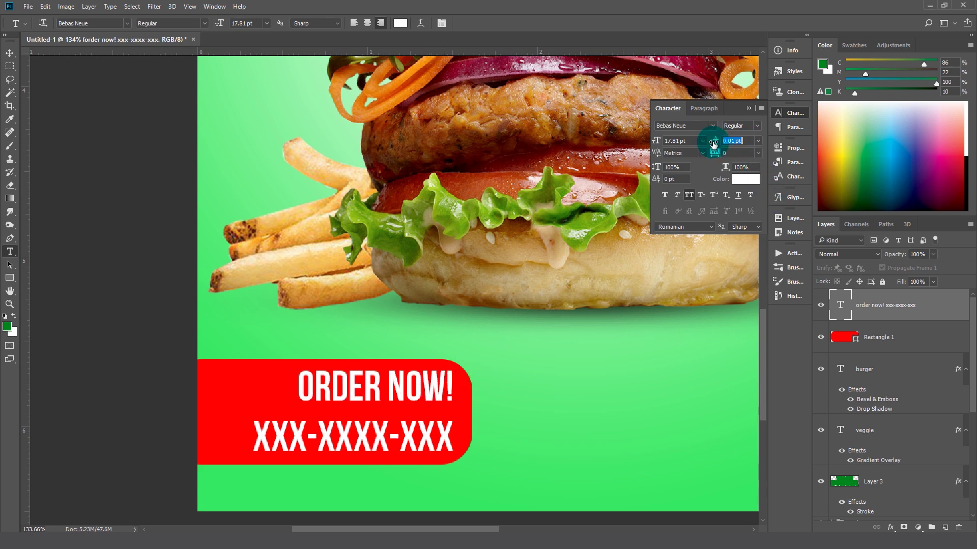
drag(713, 145, 717, 145)
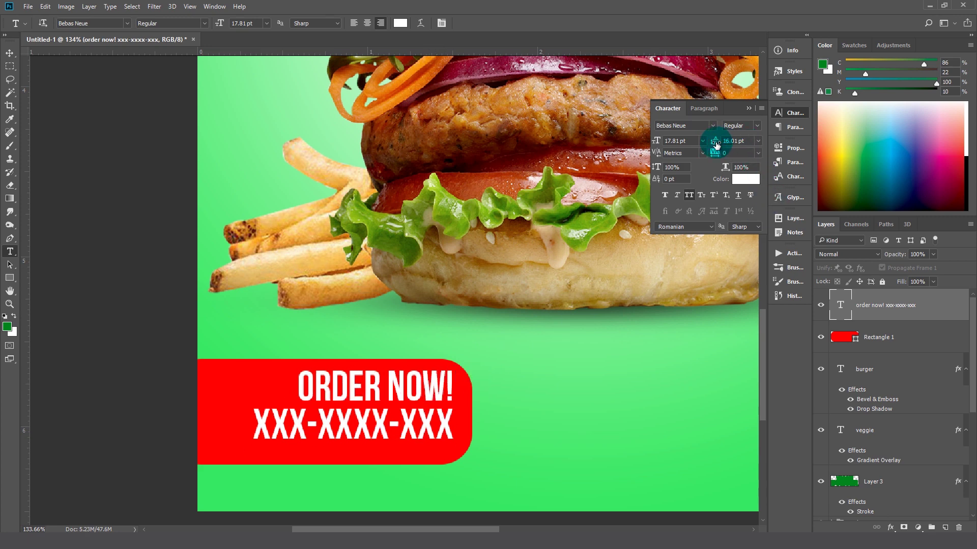
click(444, 398)
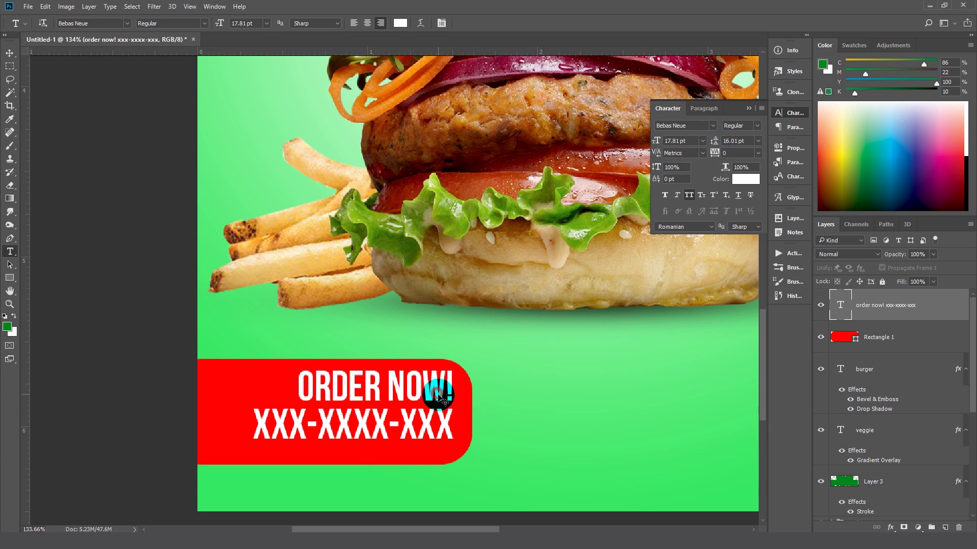
triple_click(436, 431)
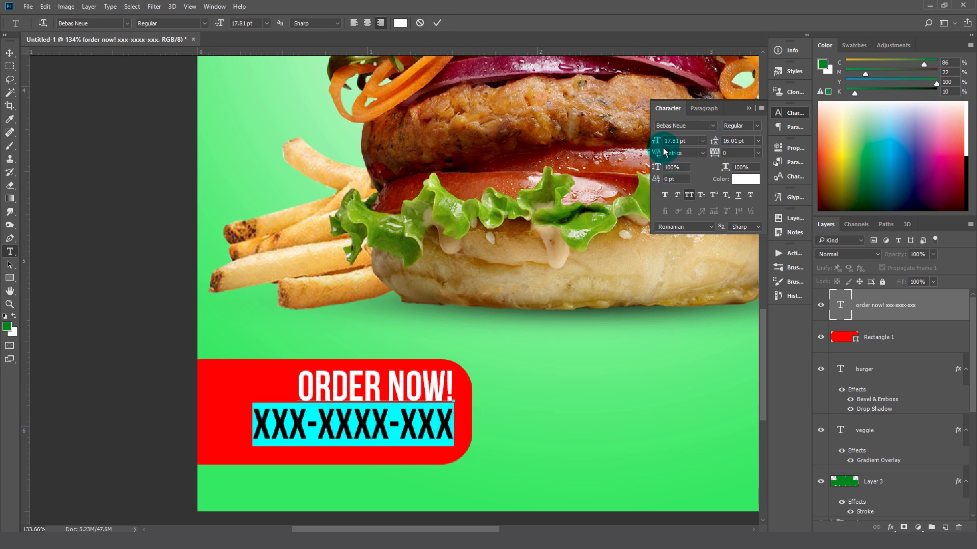
key(Return)
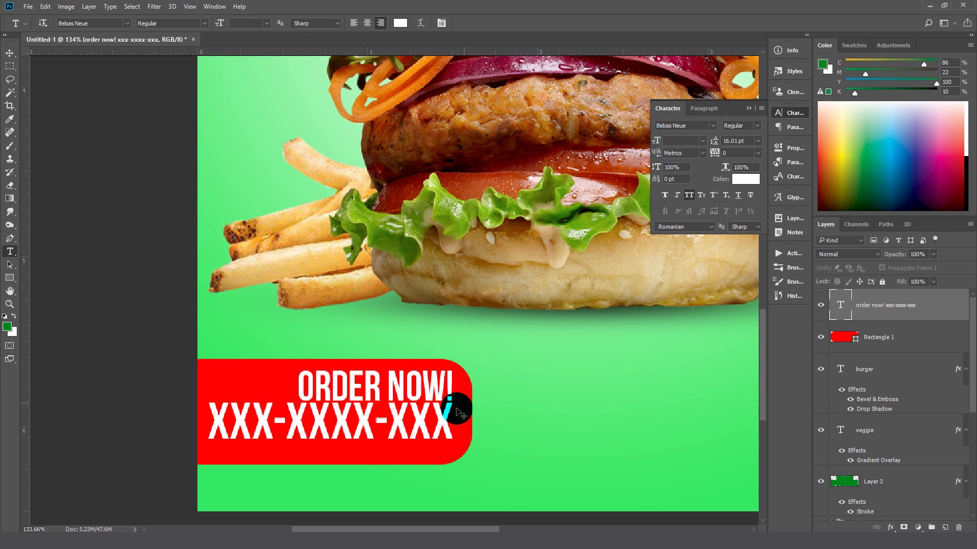
drag(457, 423, 450, 425)
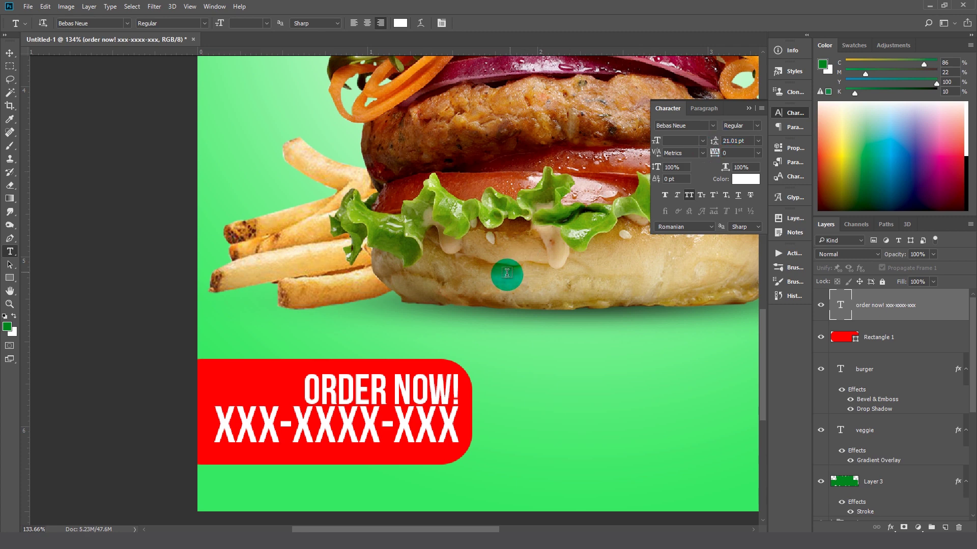
key(Return)
Set leading to 19 pt, shrink the text slightly, and start a text layer above the title
click(743, 139)
text(20)
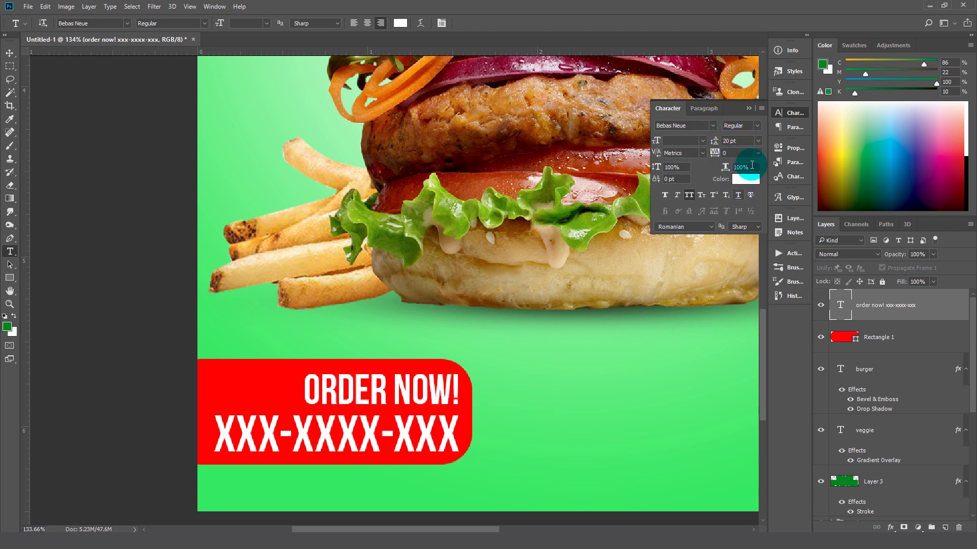
click(730, 141)
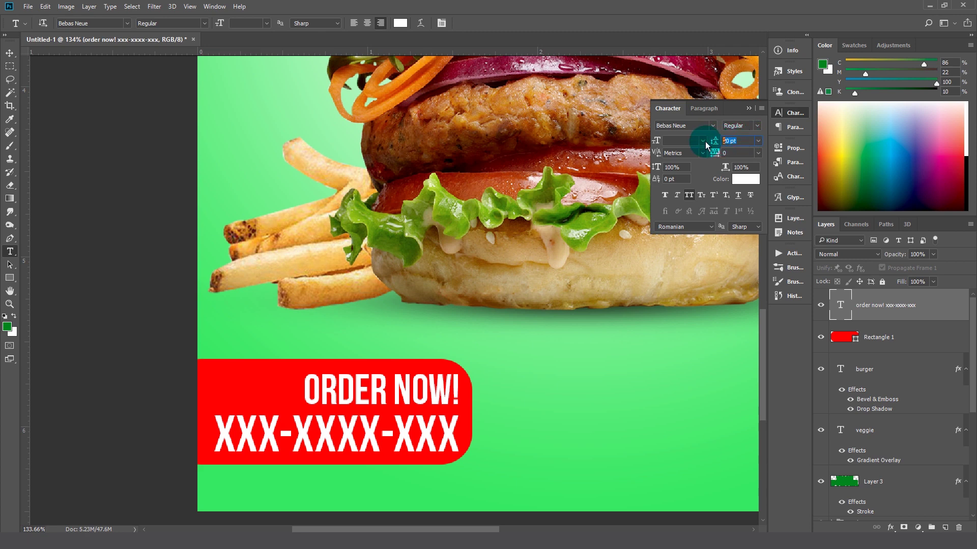
text(19)
drag(436, 433, 451, 430)
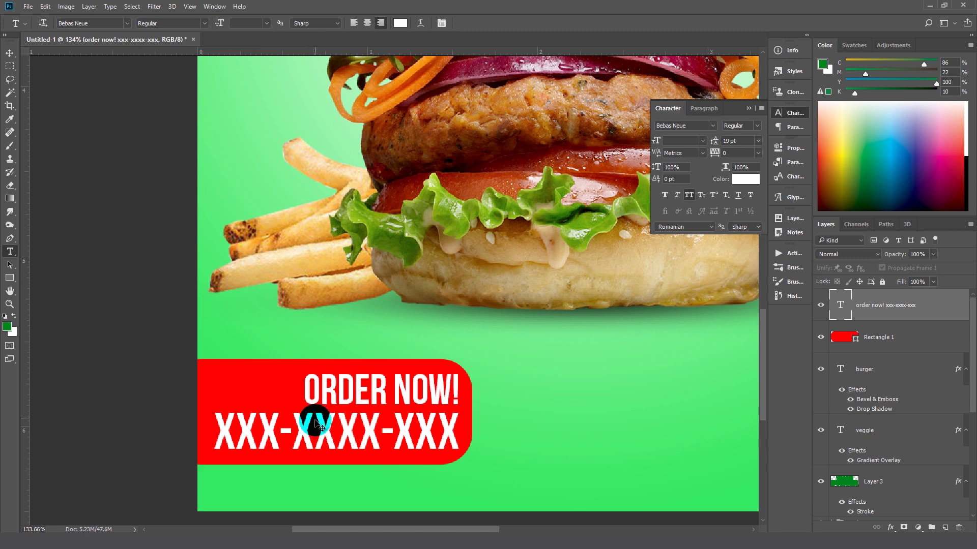
key(ctrl+t)
drag(461, 362, 454, 370)
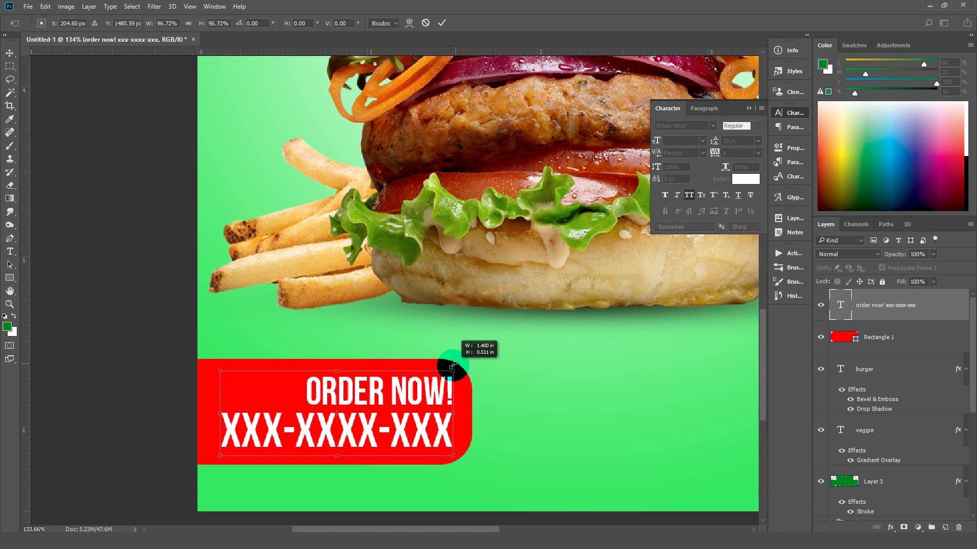
key(Return)
key(ctrl+0)
click(389, 107)
Type 'SPECIAL OFFER' in Arial Narrow and pick black as its colour
click(84, 23)
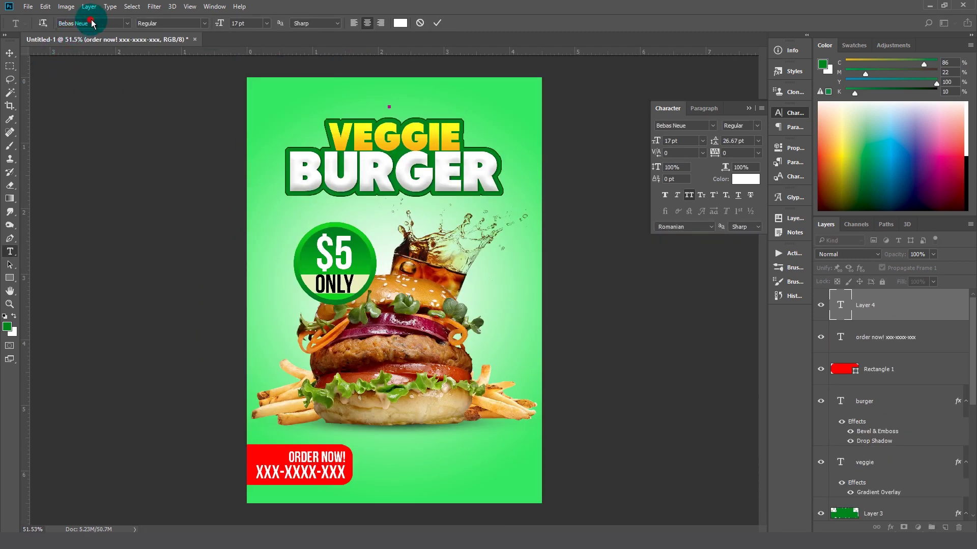
text(ar)
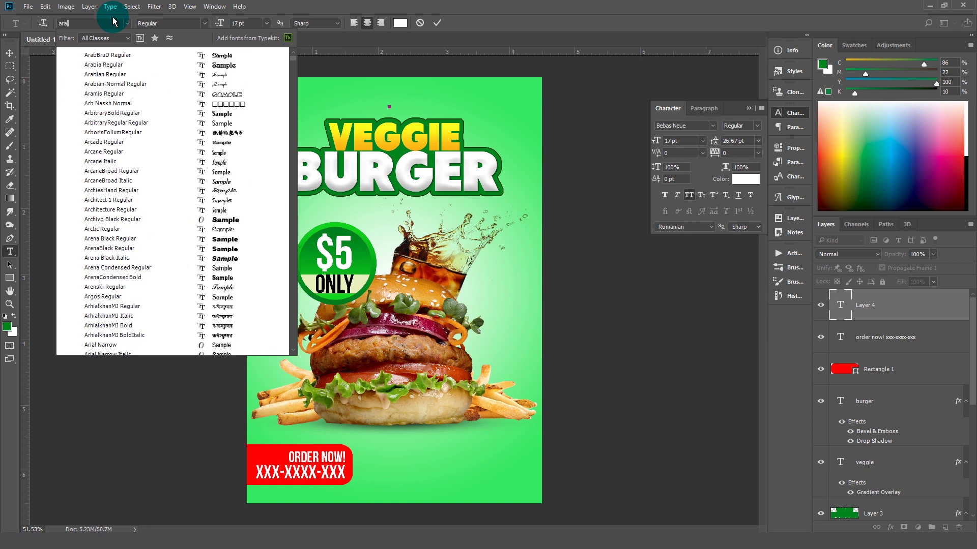
text(ial)
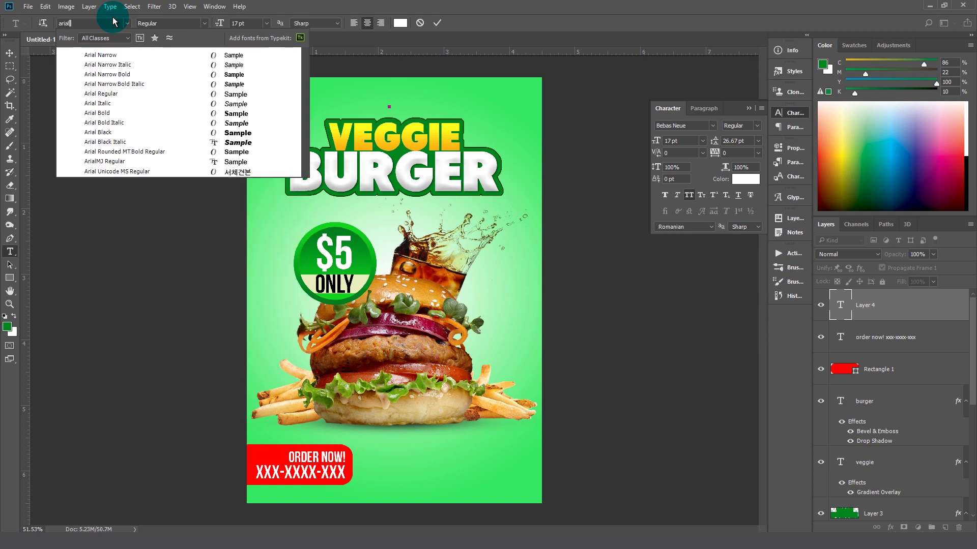
click(108, 56)
text(SPECIA)
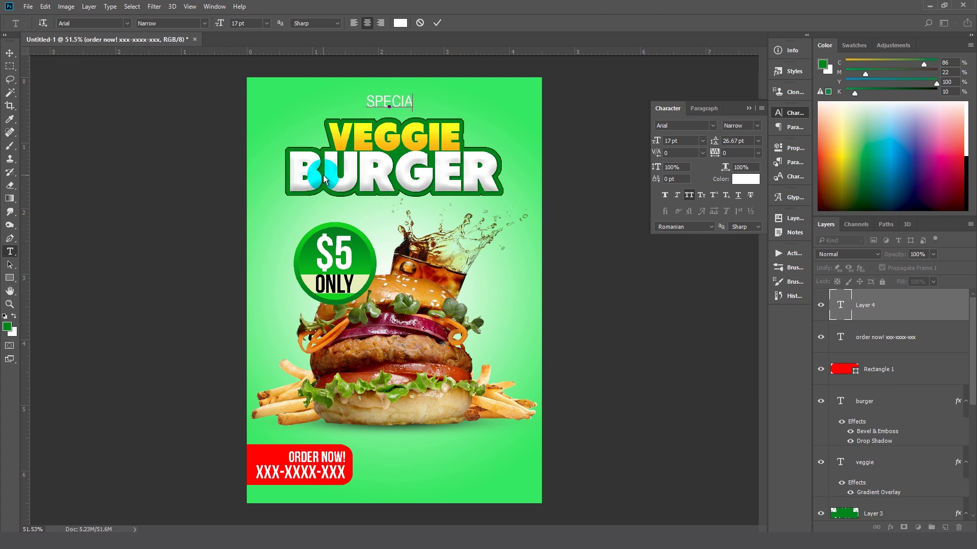
text(L OF)
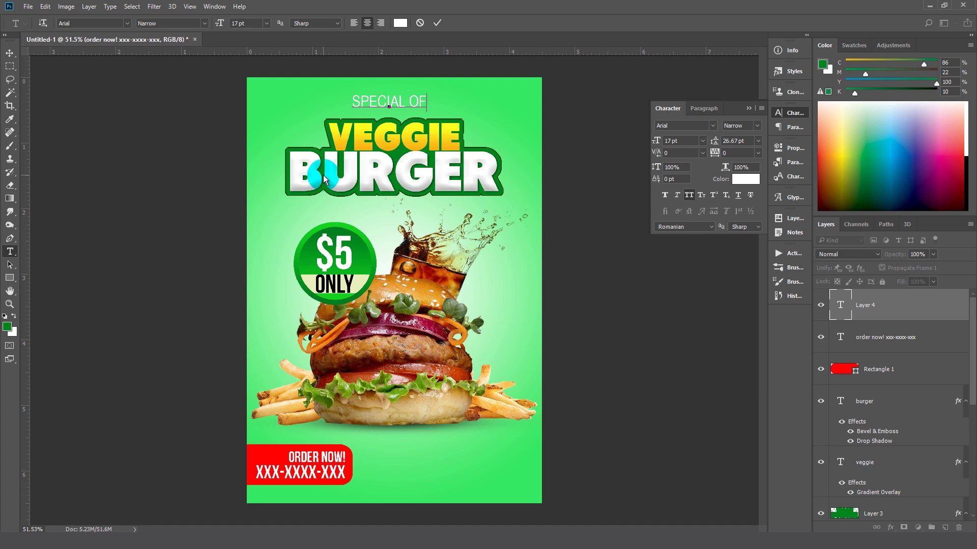
text(FER)
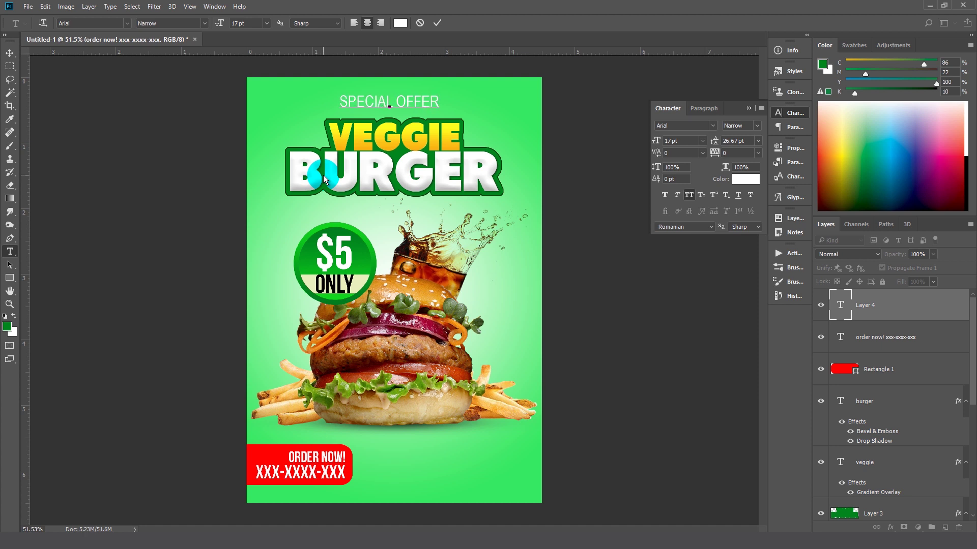
click(437, 24)
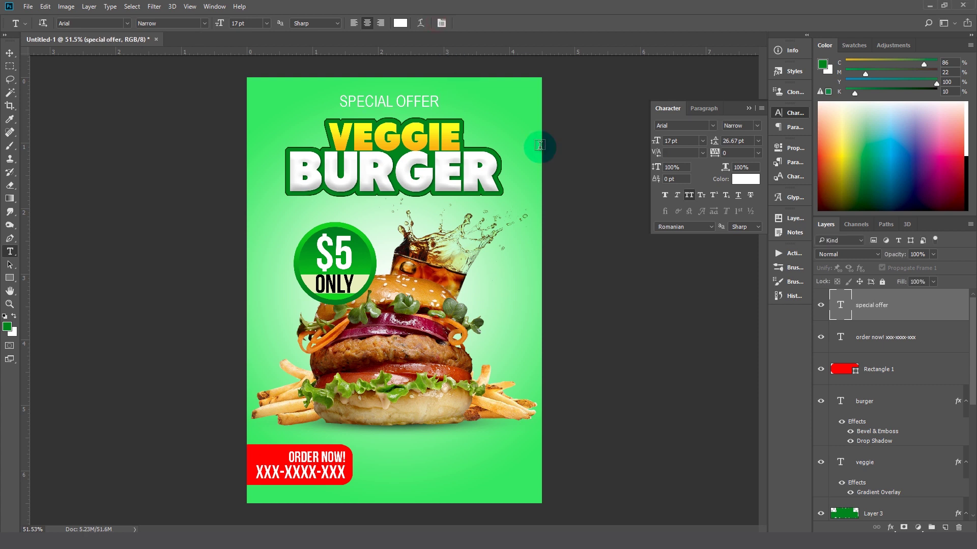
click(732, 180)
drag(584, 250, 540, 305)
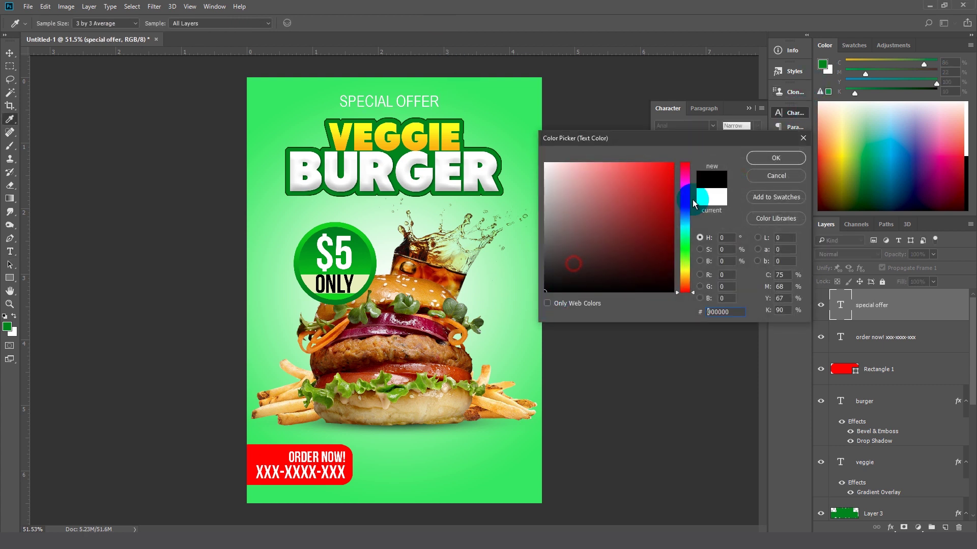
Make SPECIAL OFFER black, 11 pt with 720 tracking, and nudge it slightly lower
click(763, 157)
click(679, 142)
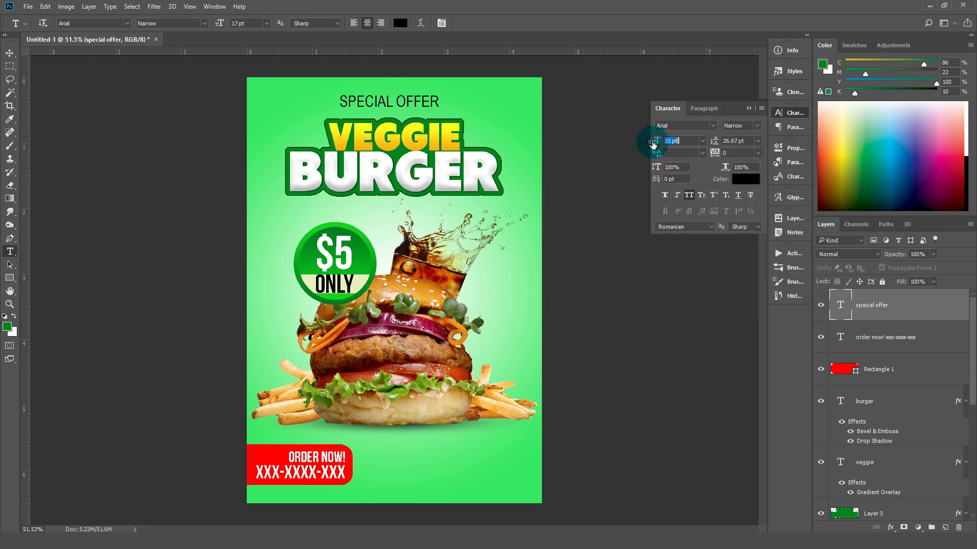
text(11)
key(Return)
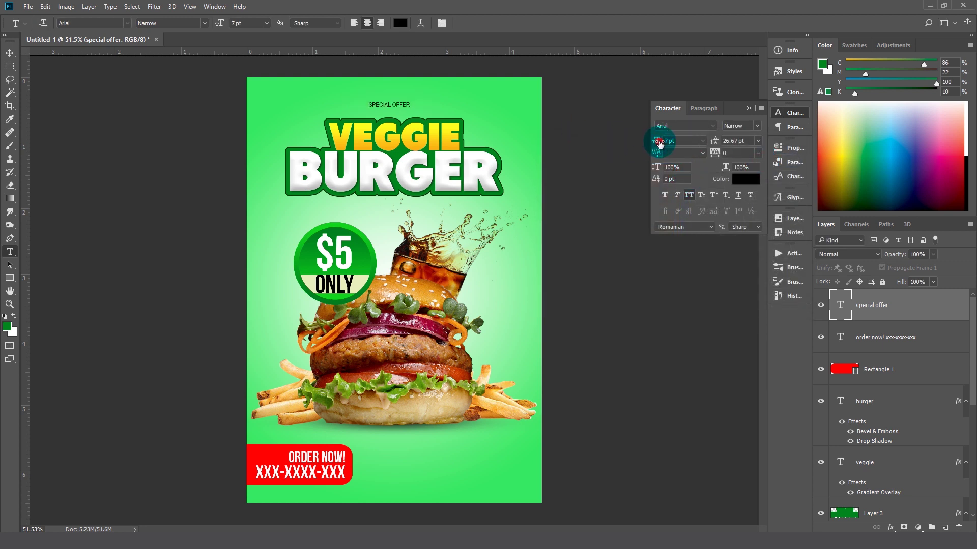
click(713, 154)
text(520)
key(Return)
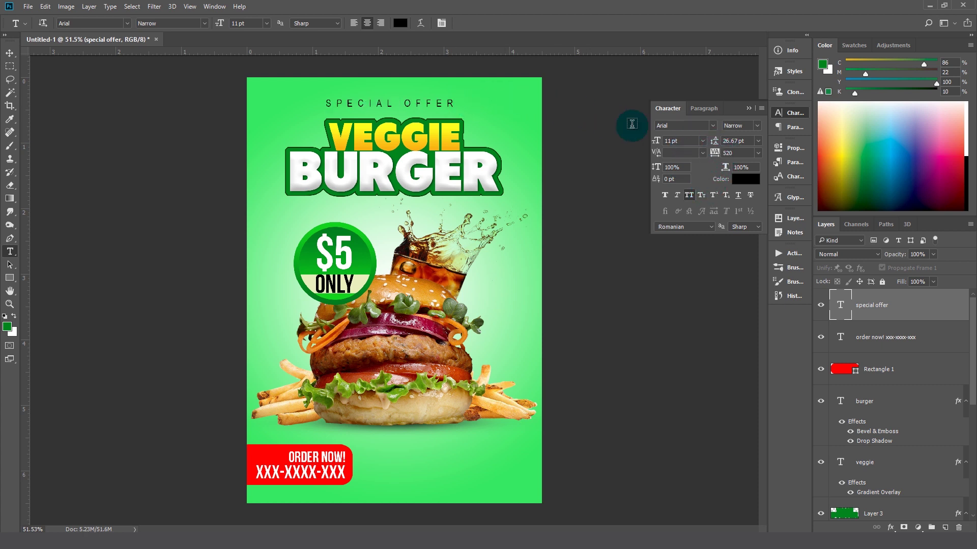
drag(714, 154, 718, 155)
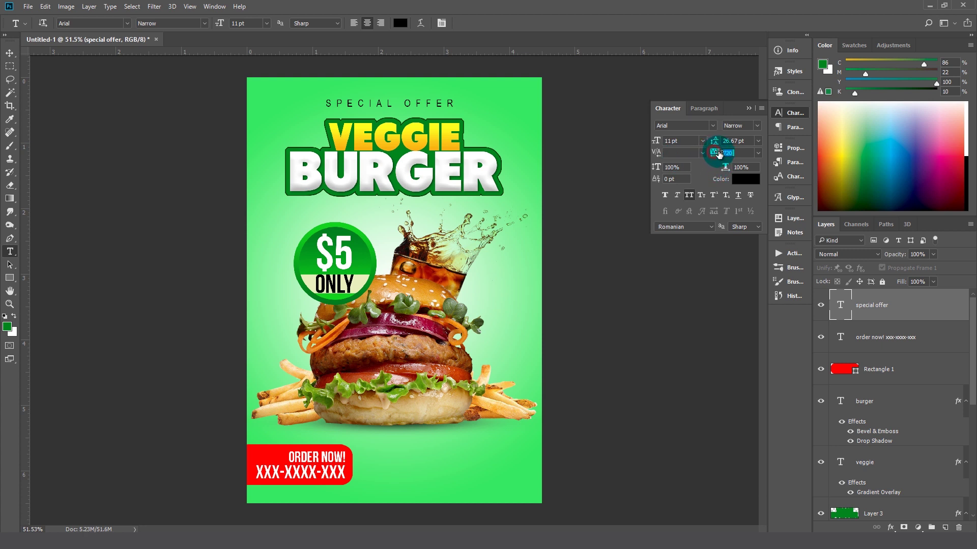
text(720)
drag(462, 103, 462, 105)
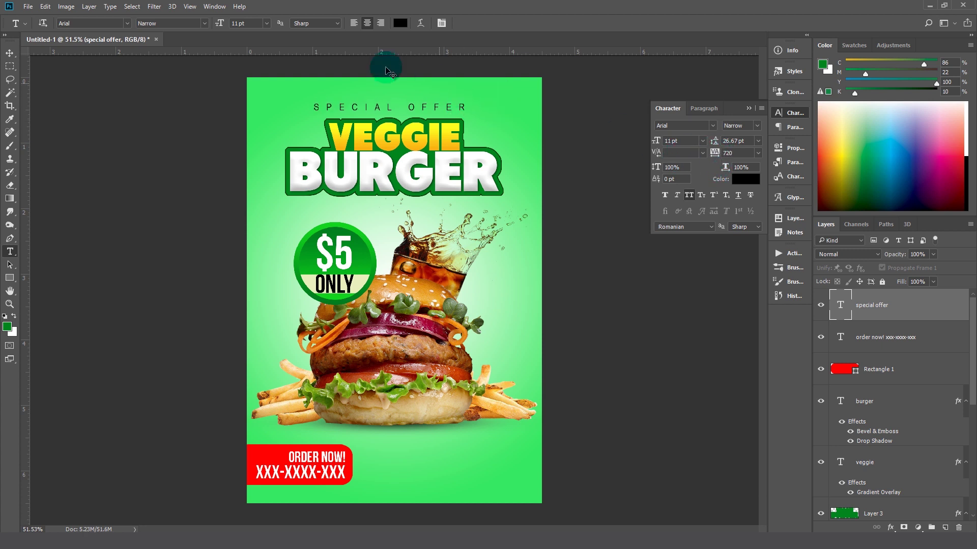
click(20, 52)
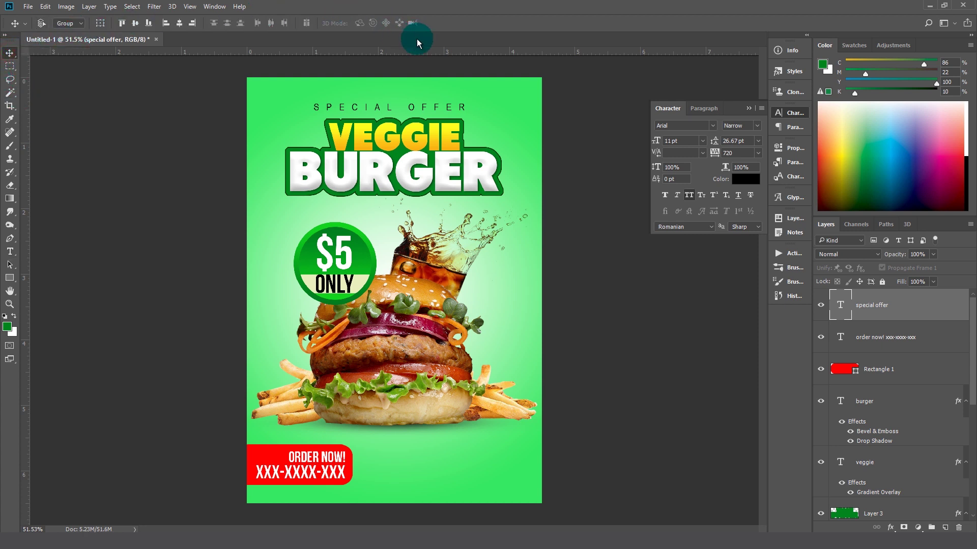
Centre SPECIAL OFFER horizontally on the canvas and deselect
key(ctrl+a)
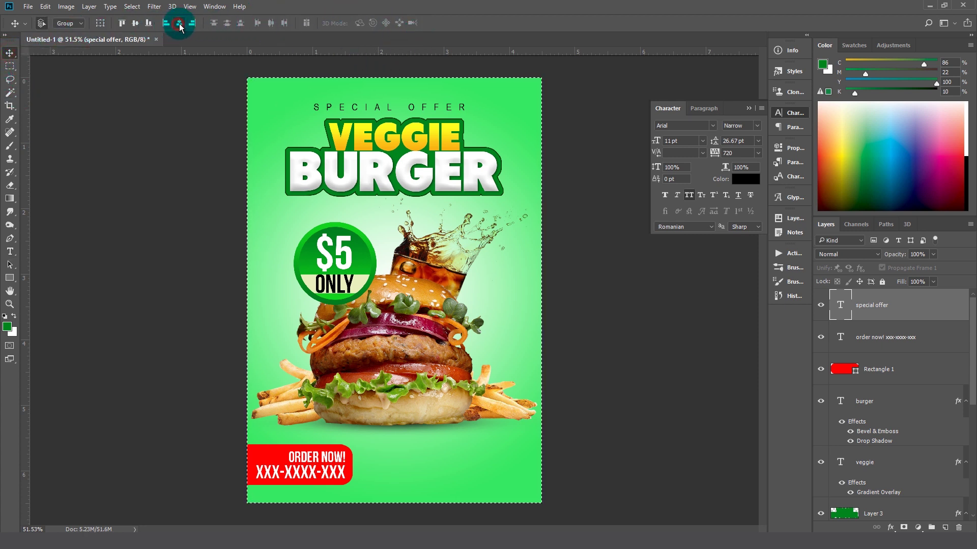
click(179, 23)
key(ctrl+d)
click(385, 134)
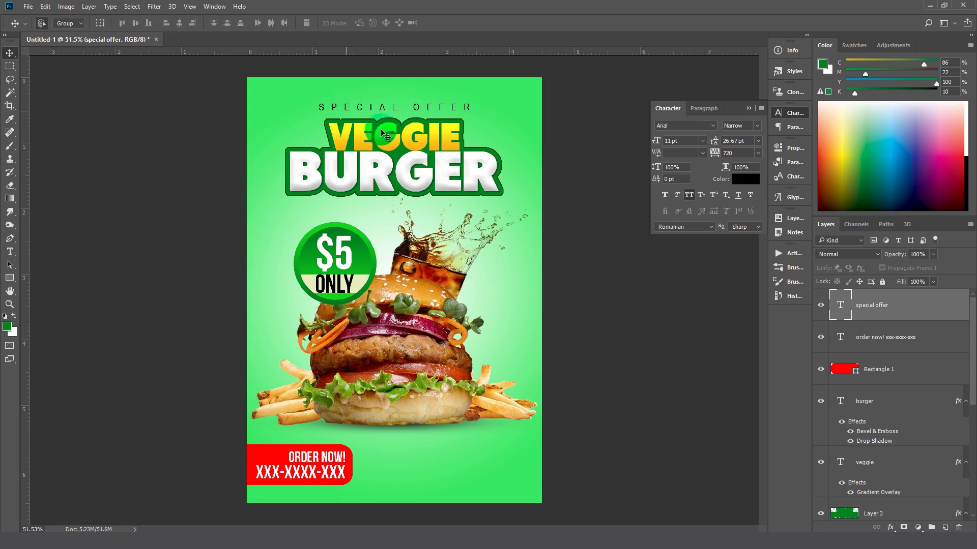
Start a new text layer near the flyer's bottom centre with tracking reset to 0
key(t)
click(411, 466)
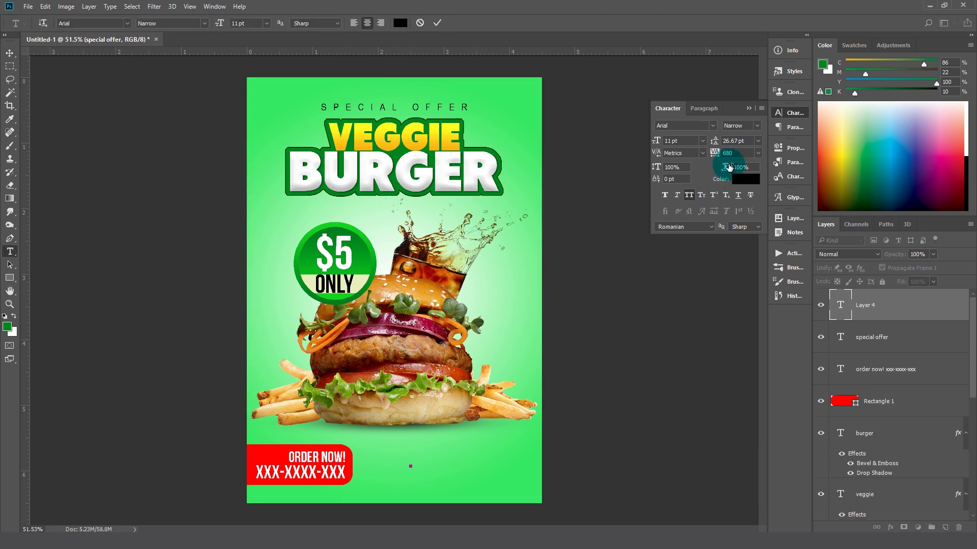
click(738, 153)
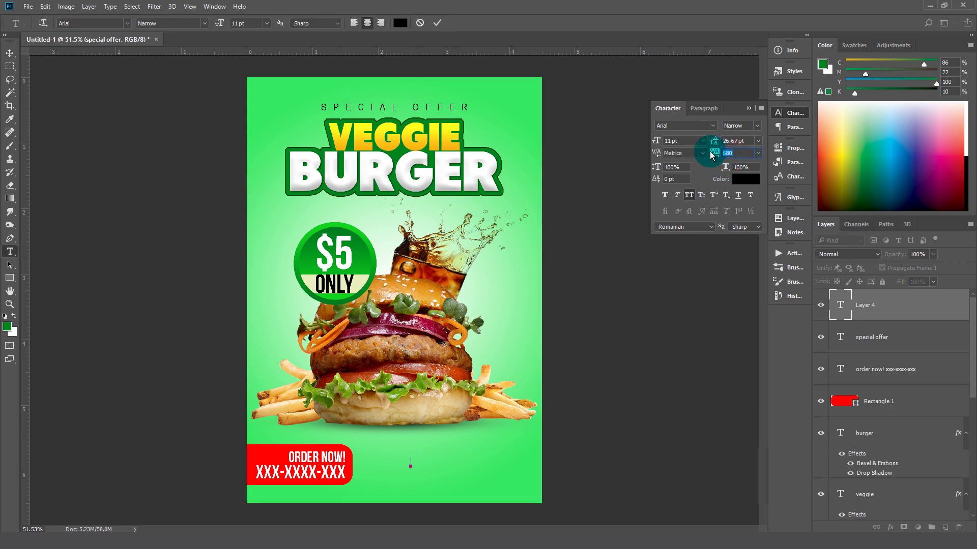
text(0)
click(412, 463)
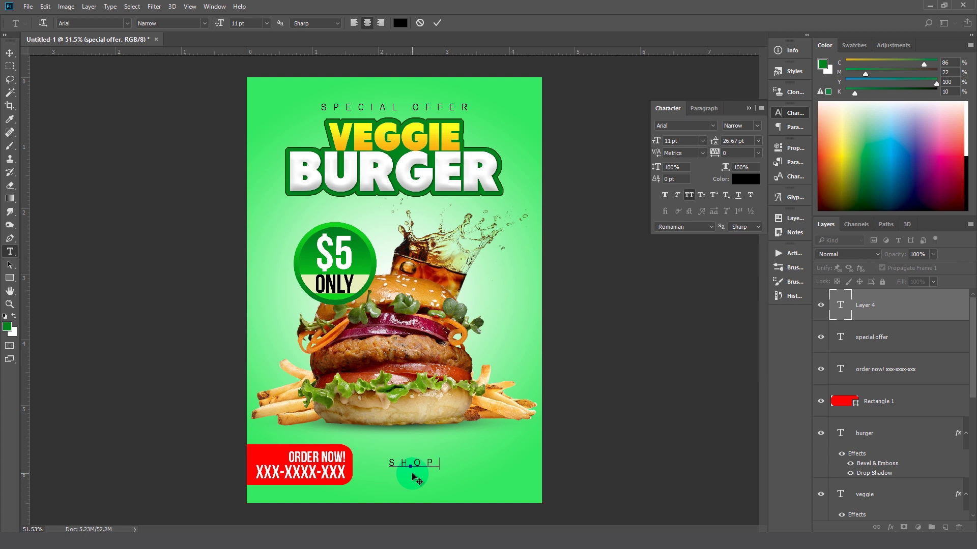
Finish the SHOP NAME line, commit it, and move it up and right beside the red box
text(NAME)
key(ctrl+Return)
drag(434, 462, 453, 457)
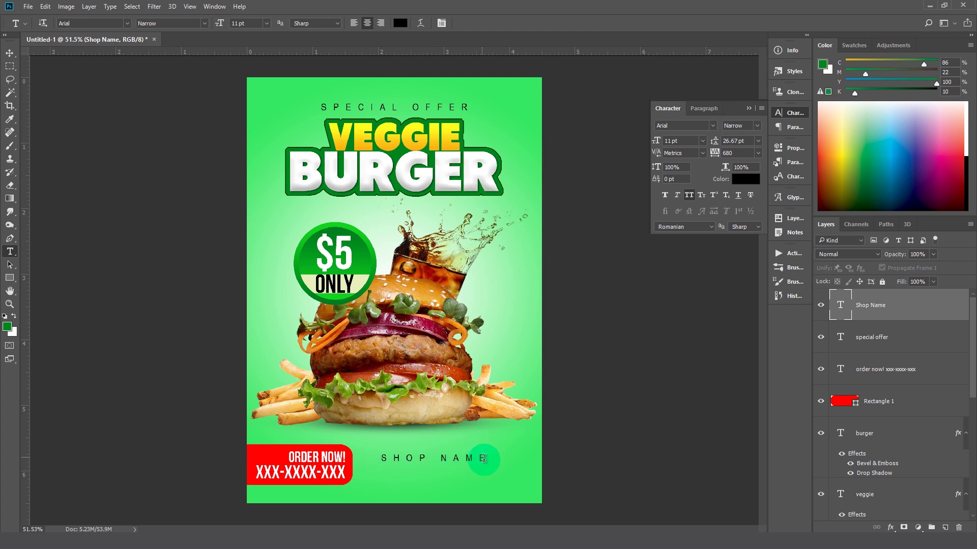
Add a second line 'SHOP ADDRESS : Social ID' beneath the shop name
click(484, 459)
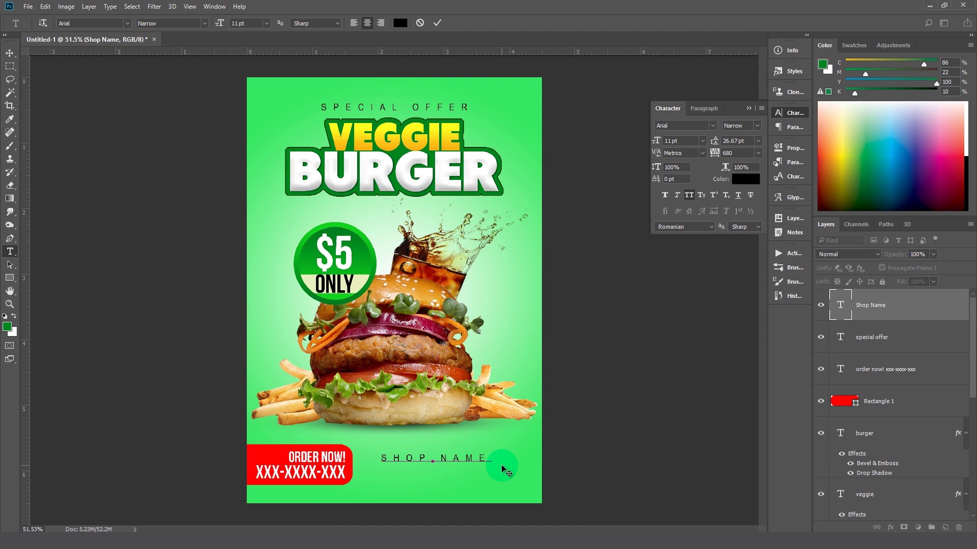
text(SH)
text(OP ADD)
text(RESS)
text(: S)
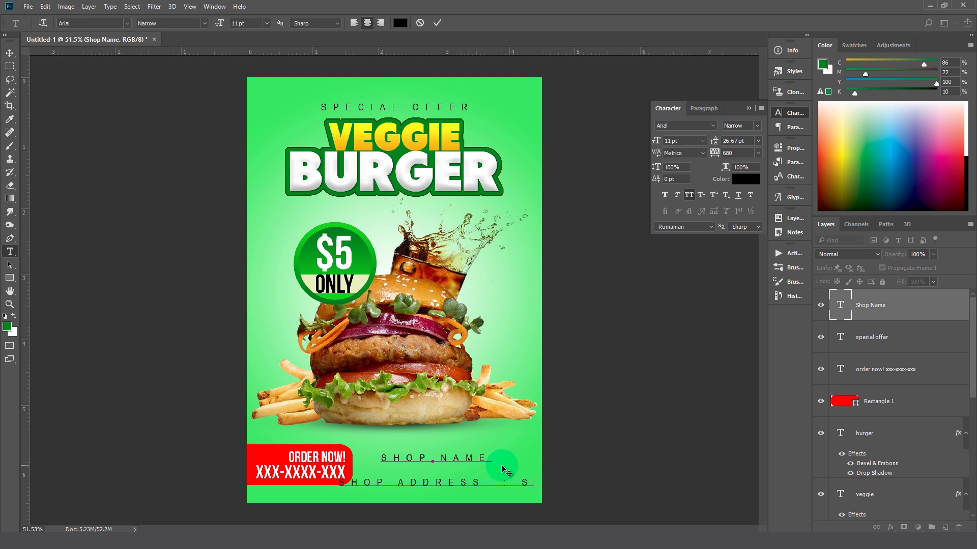
text(oci)
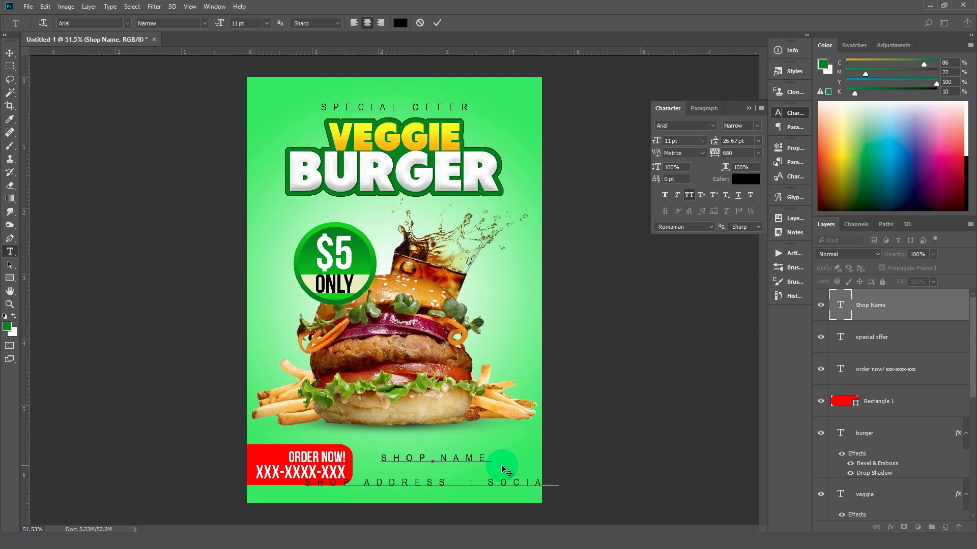
text(a)
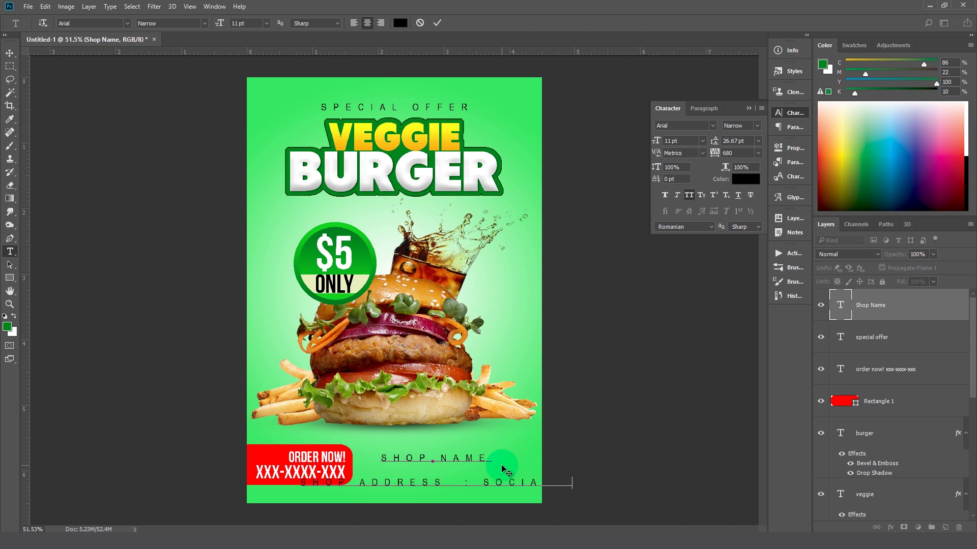
text(l ID)
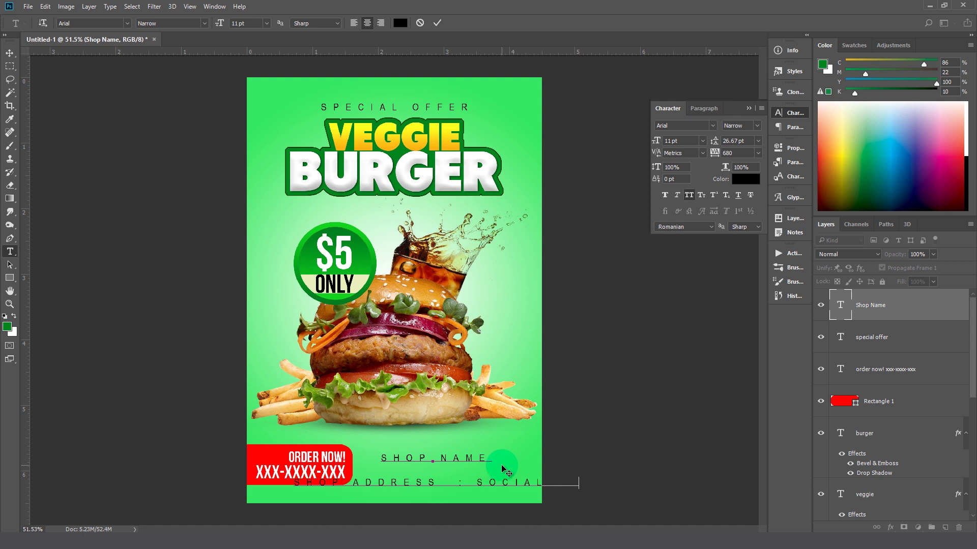
key(ctrl+Return)
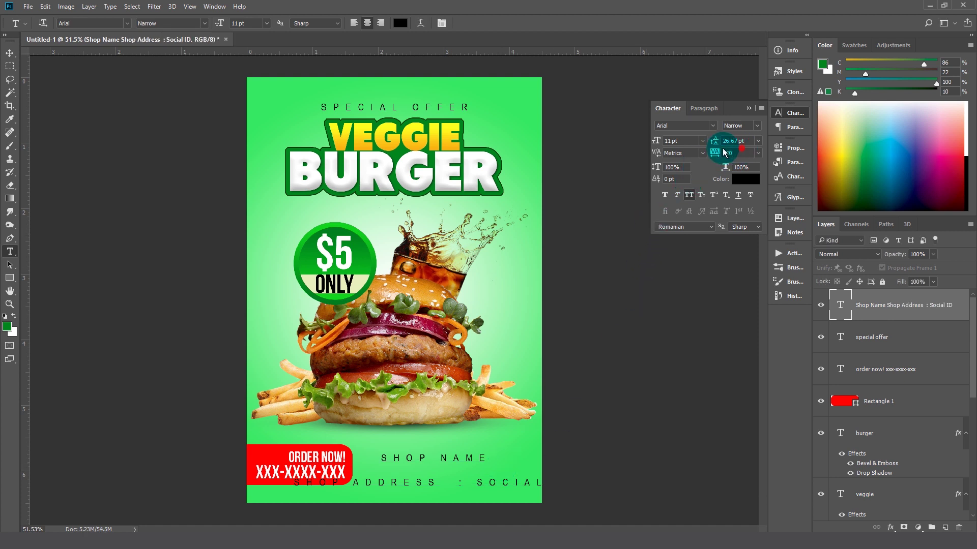
Set the shop text tracking to 0 and tighten its leading to 11.67 pt
click(734, 152)
key(Return)
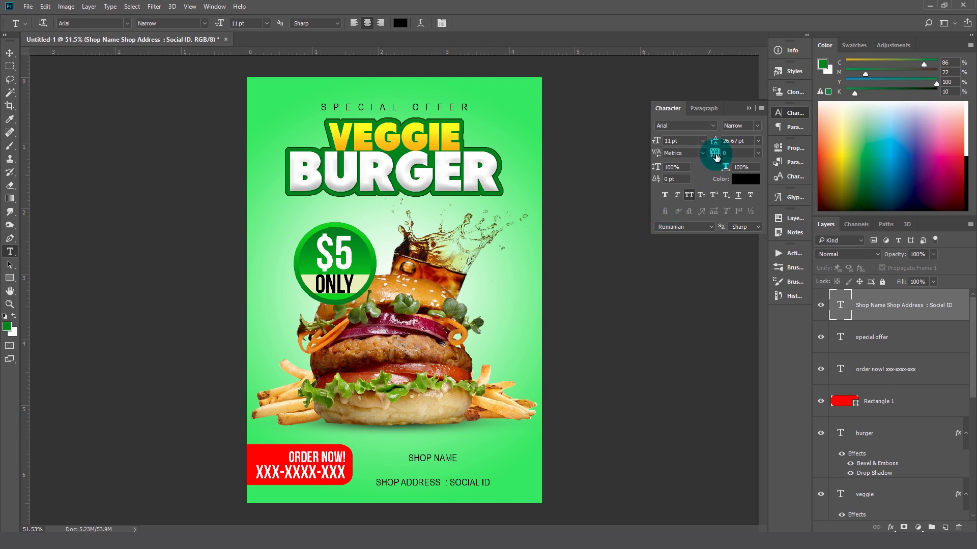
drag(714, 142, 708, 145)
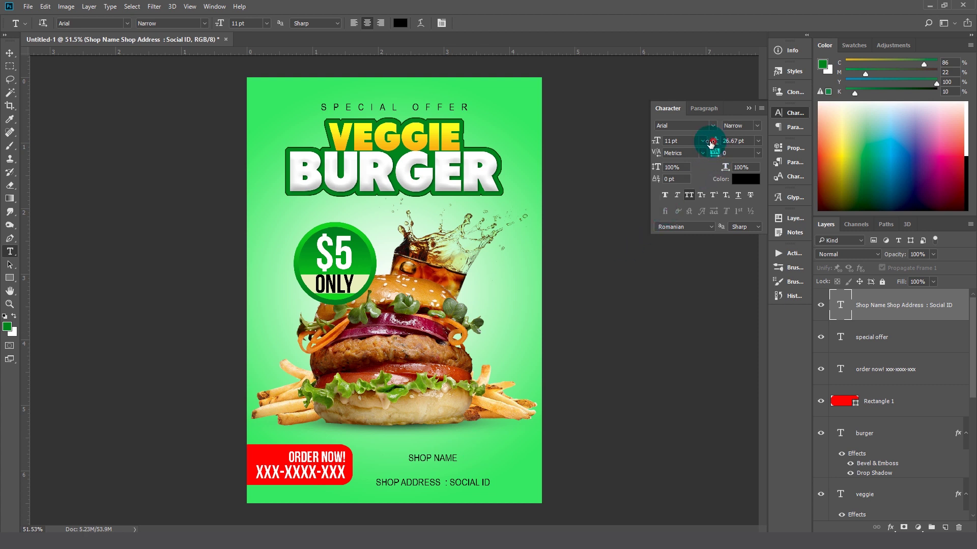
Make the SHOP NAME line Bold and nudge the text block slightly left and up
triple_click(438, 459)
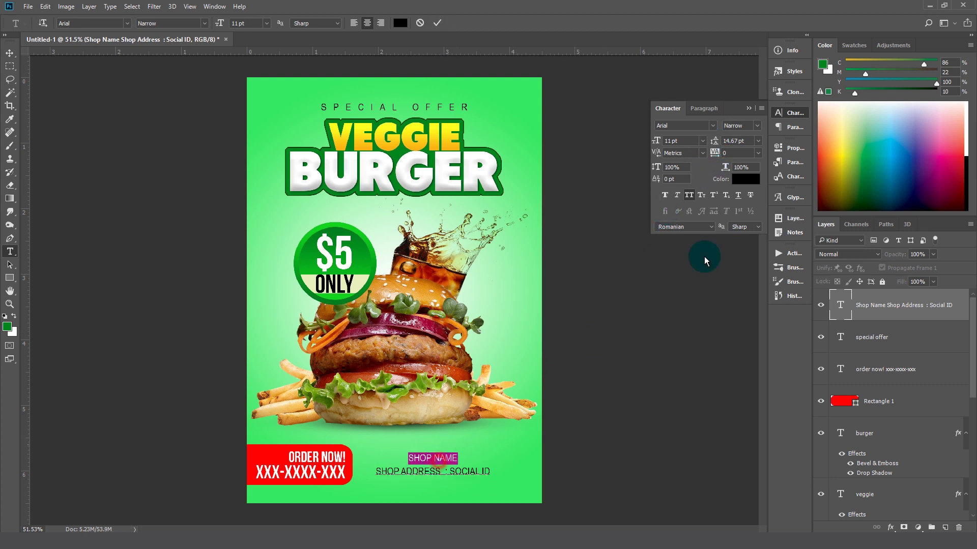
click(755, 126)
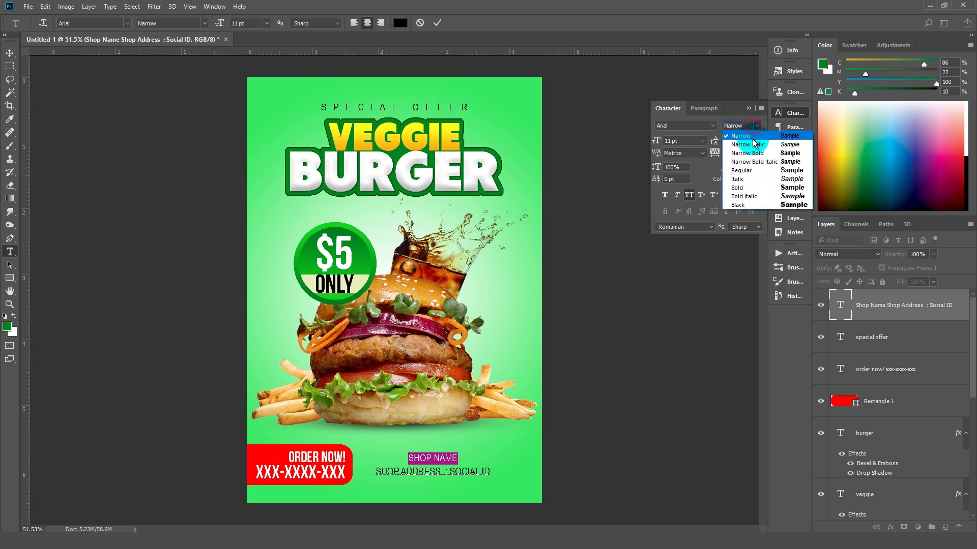
click(745, 184)
click(561, 452)
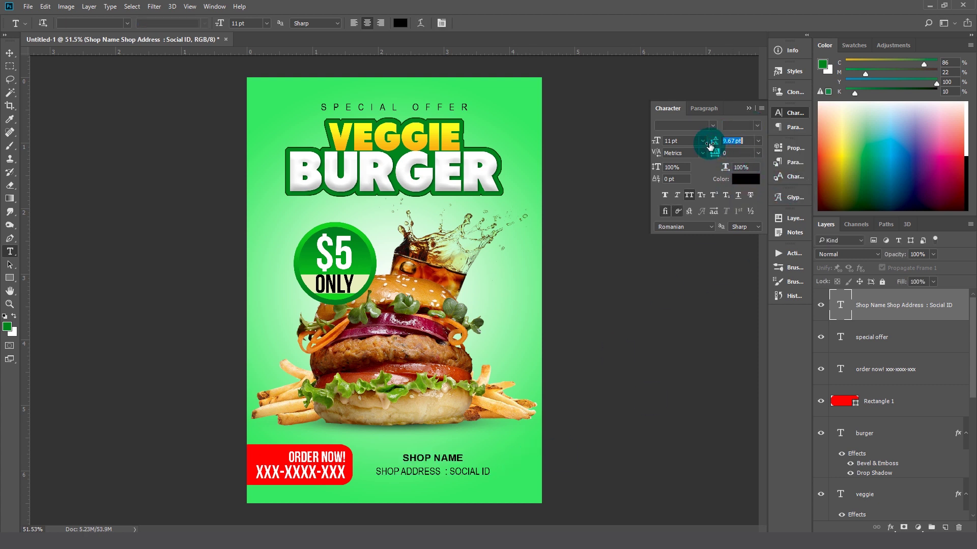
click(439, 471)
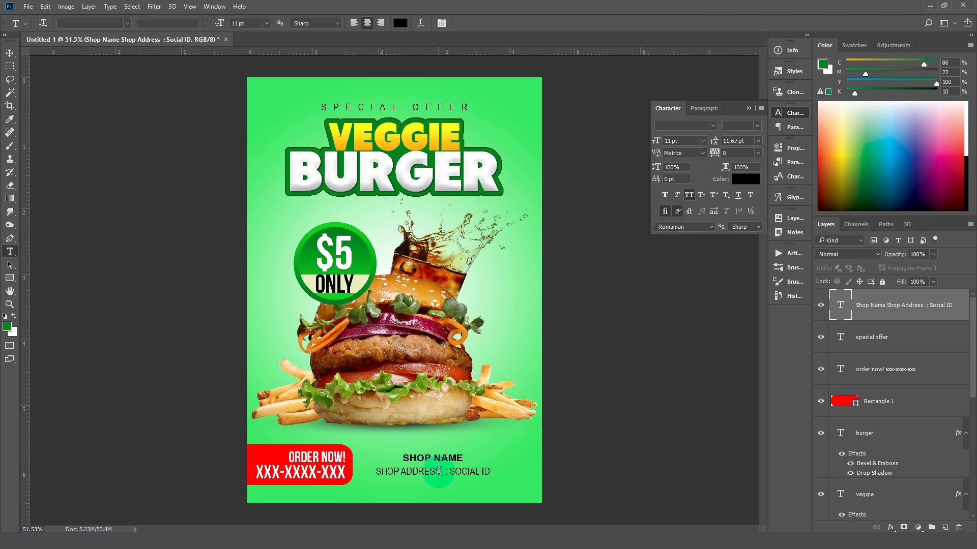
drag(429, 475, 430, 473)
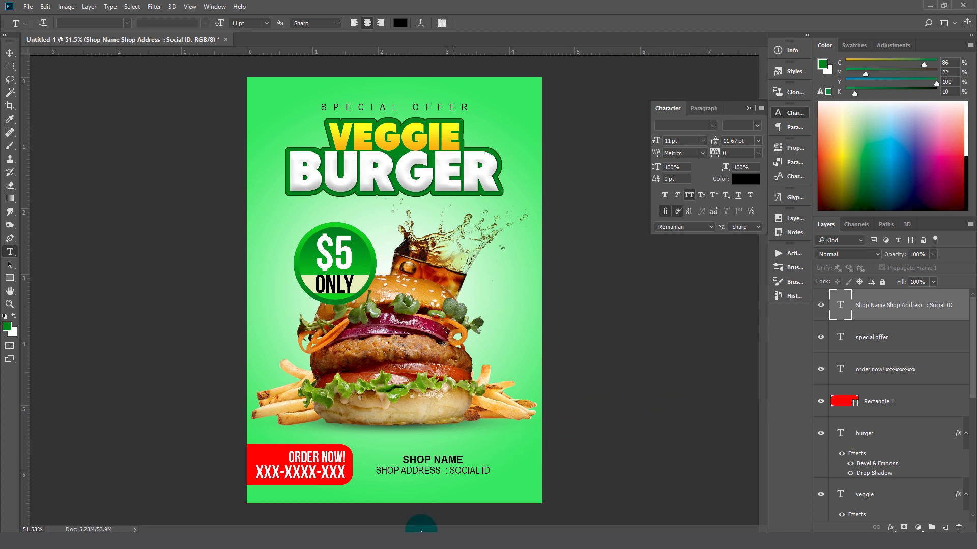
Move the red Rectangle 1 box and its ORDER NOW! text to the right
click(895, 401)
shift+click(897, 369)
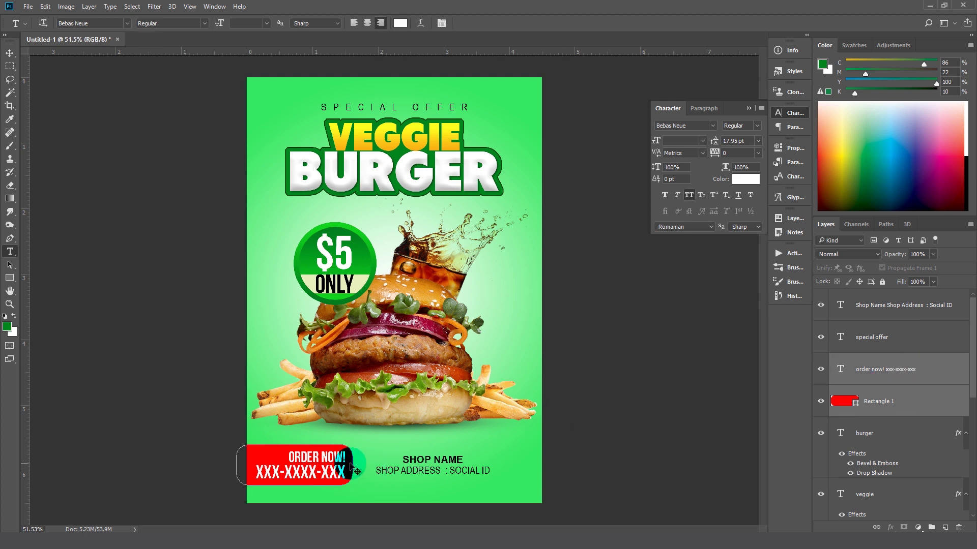
drag(351, 467, 361, 469)
click(364, 470)
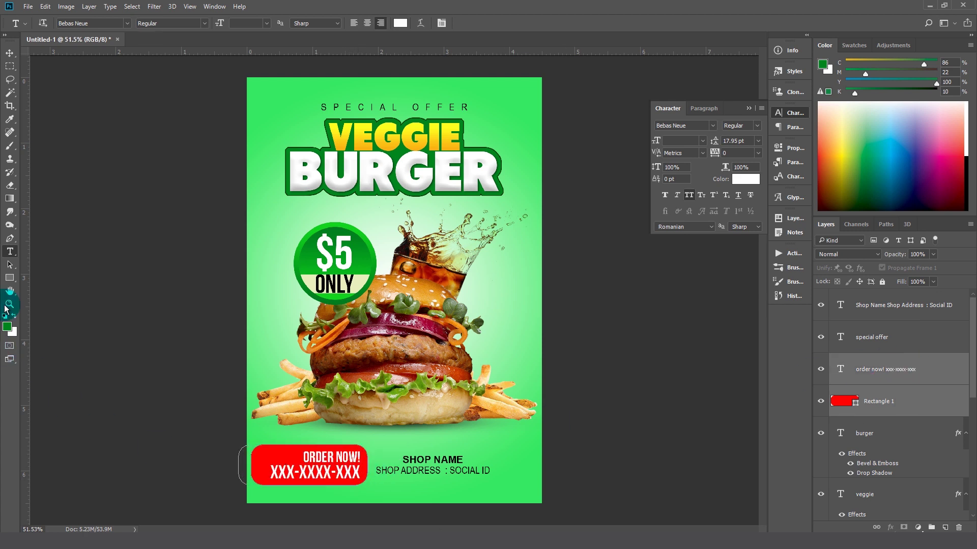
Drag the red rectangle's left anchor points past the poster edge, widening it to 562 px
click(10, 267)
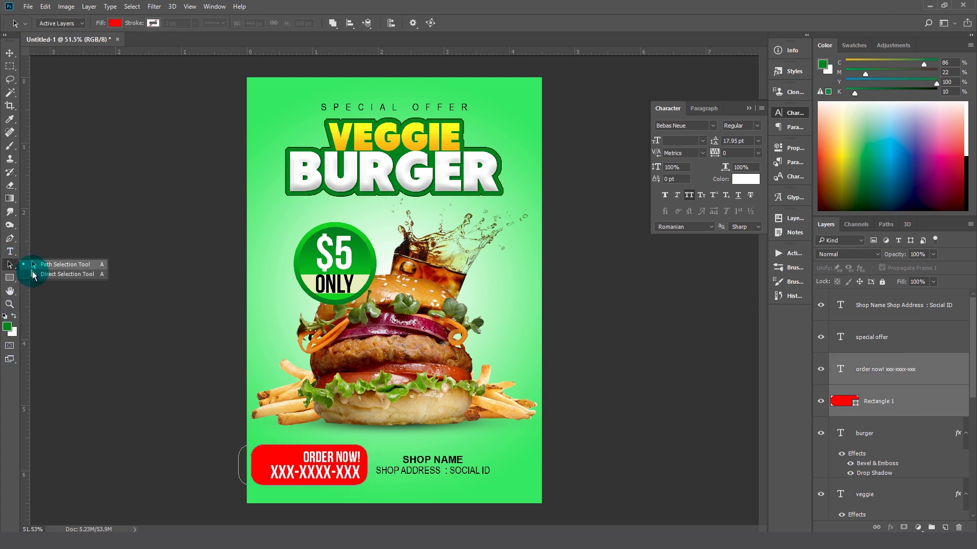
drag(201, 436, 263, 500)
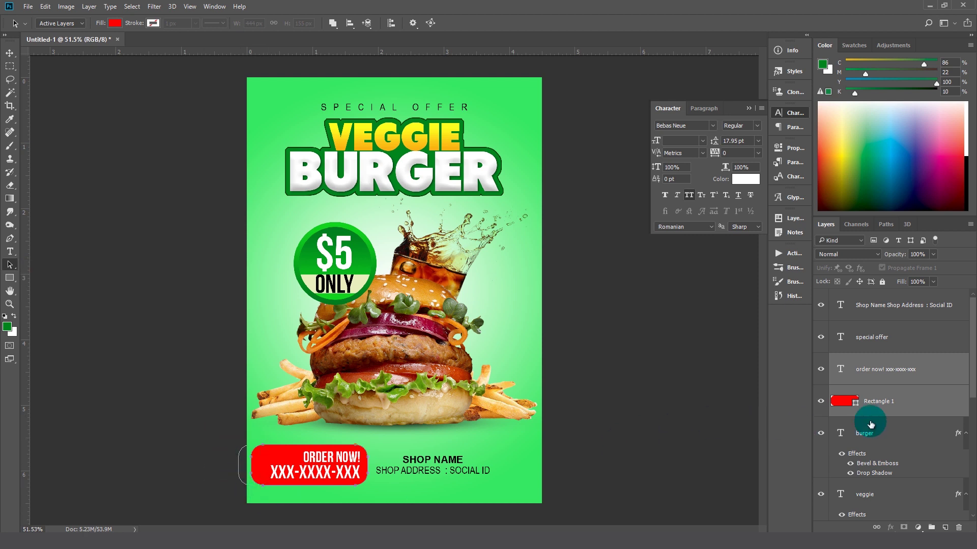
click(894, 403)
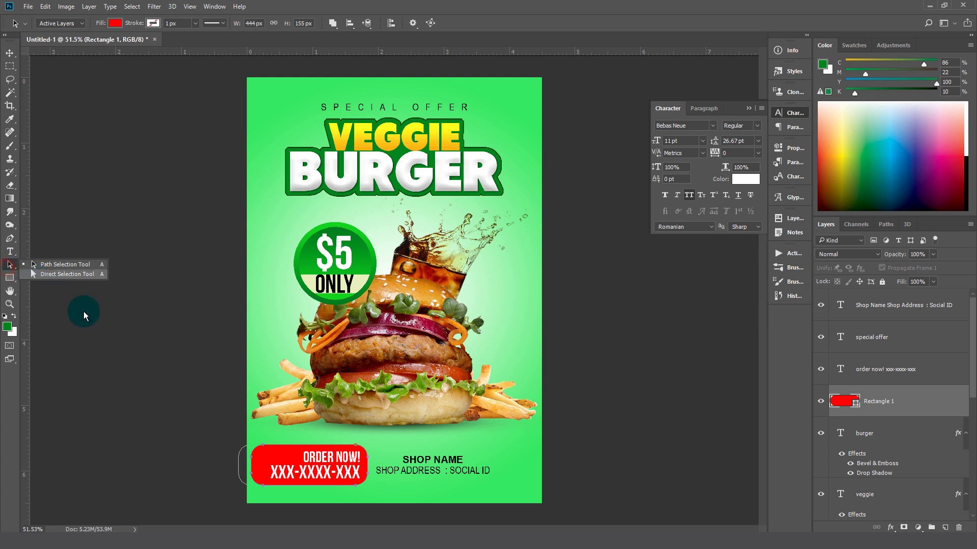
drag(201, 426, 249, 486)
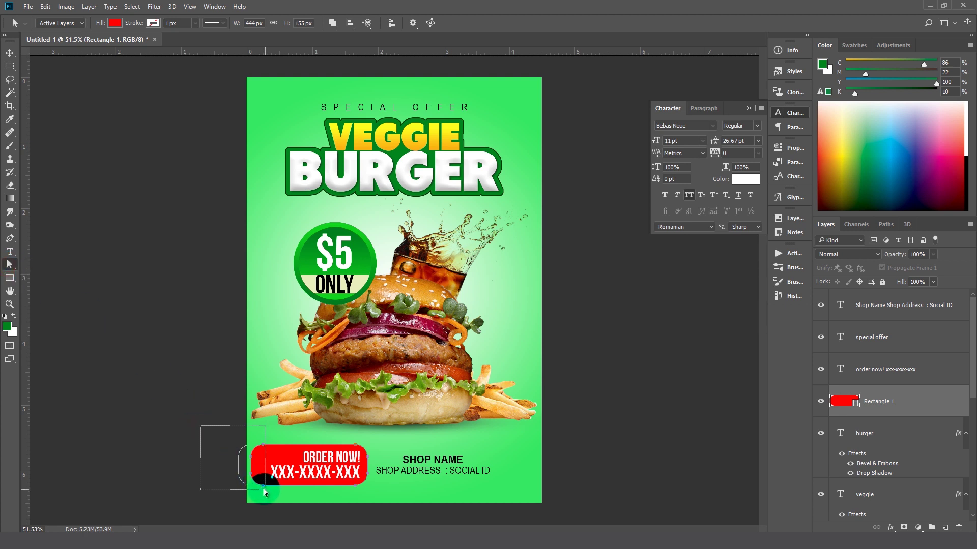
drag(263, 489, 229, 460)
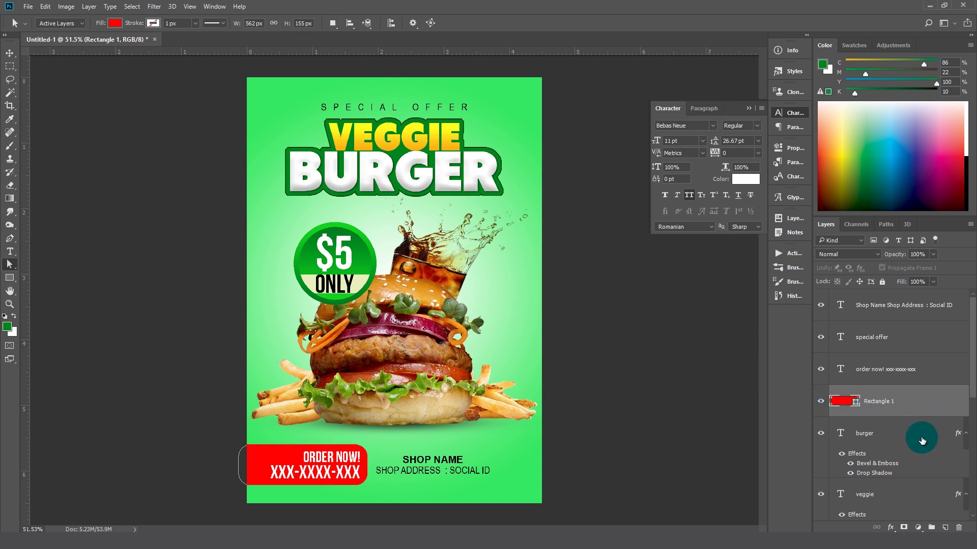
click(856, 435)
click(10, 53)
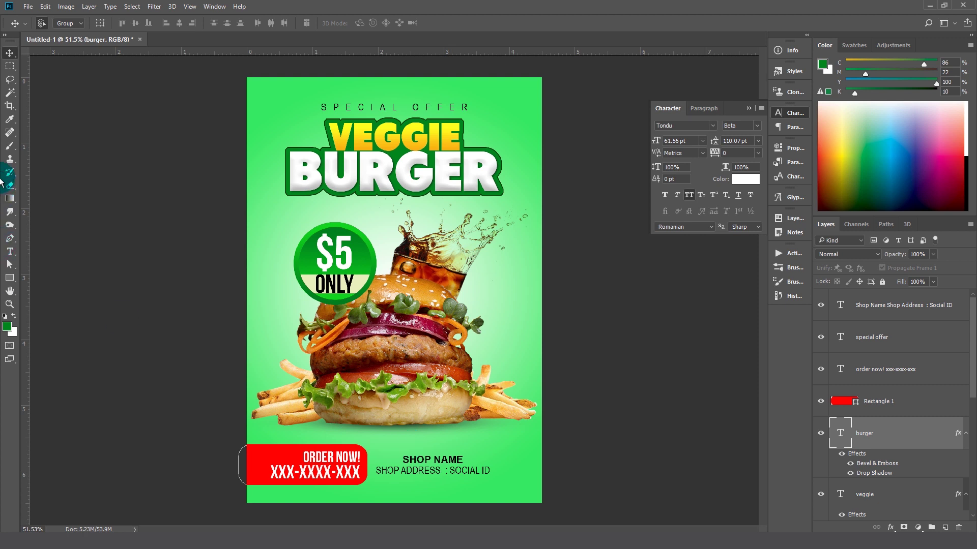
Turn off All Caps so the shop text reads 'Shop Name' over 'Shop Address - Social ID'
click(9, 251)
double_click(446, 470)
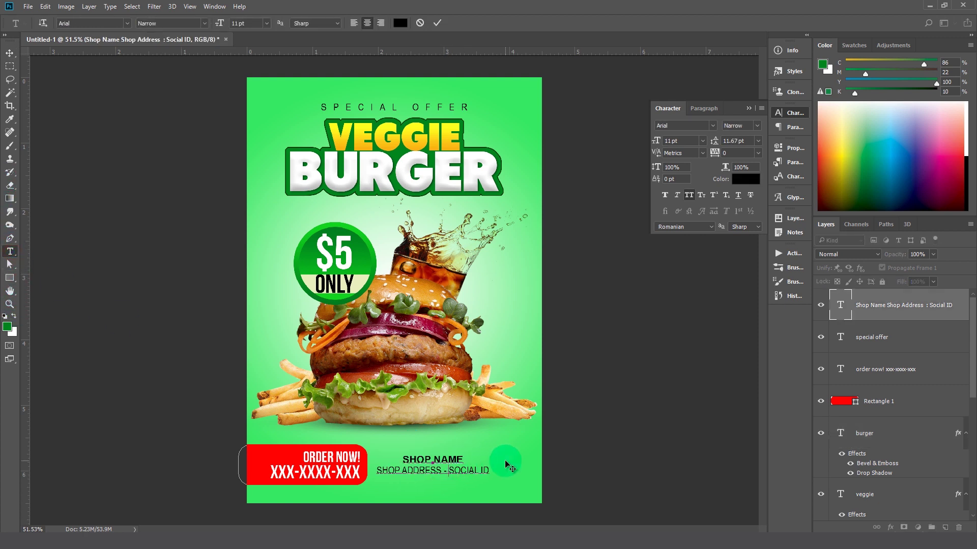
key(ctrl+a)
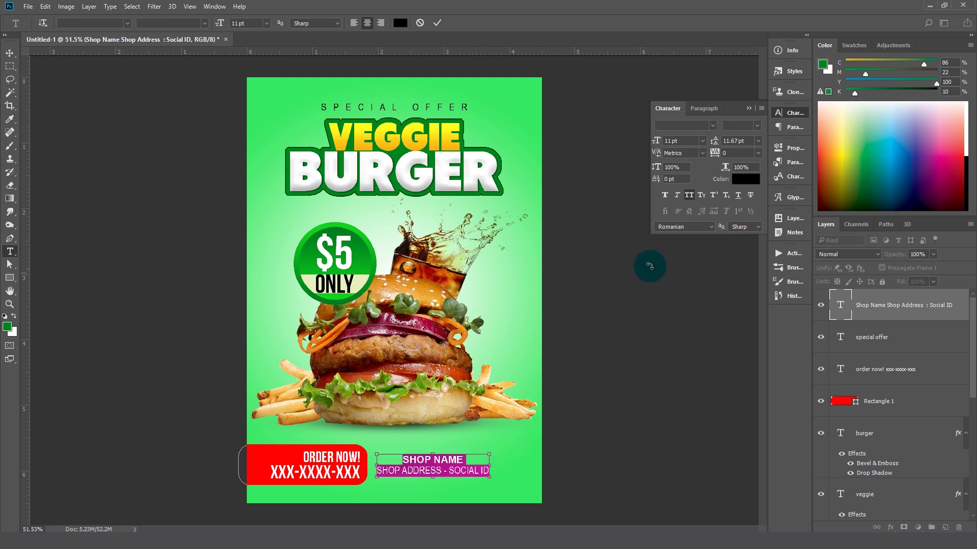
click(690, 195)
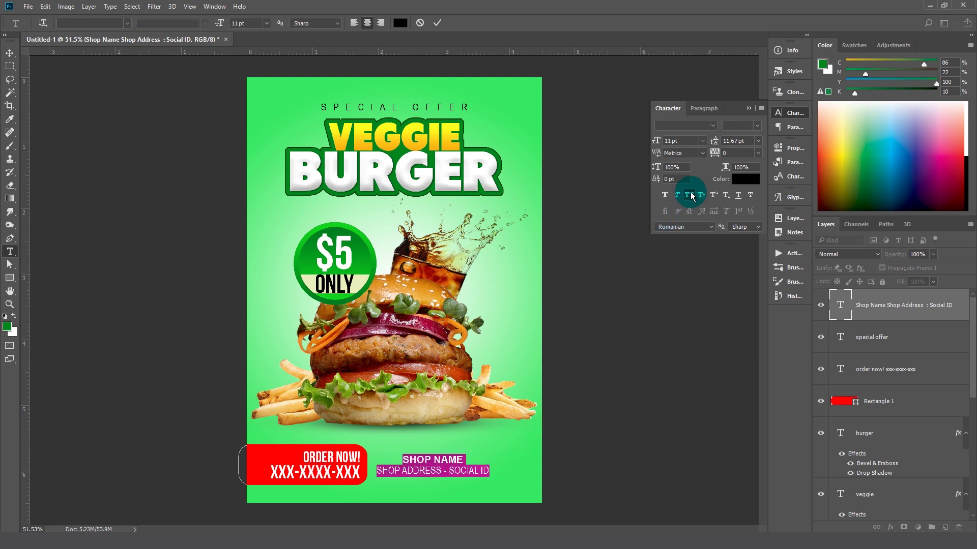
click(485, 478)
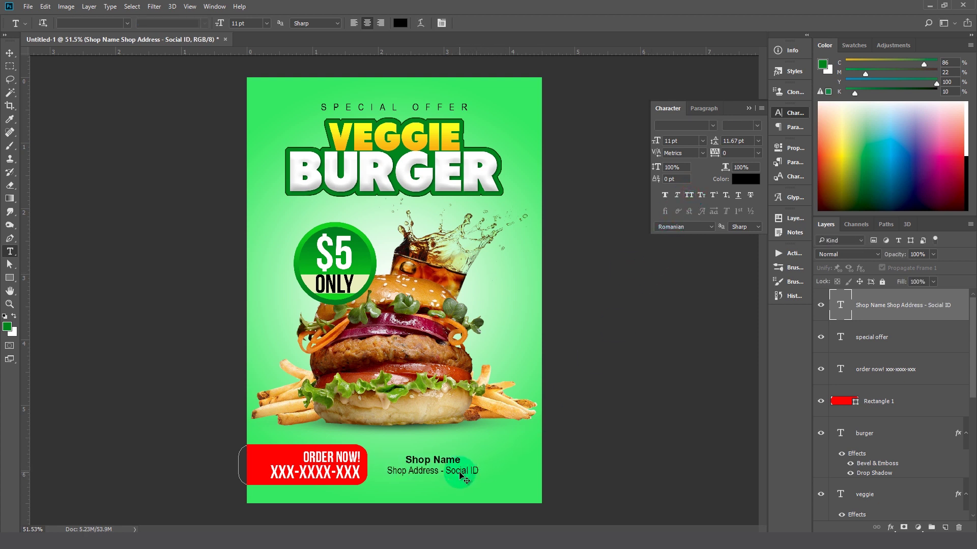
Shift the shop text slightly right and close the Character panel
drag(461, 476, 466, 475)
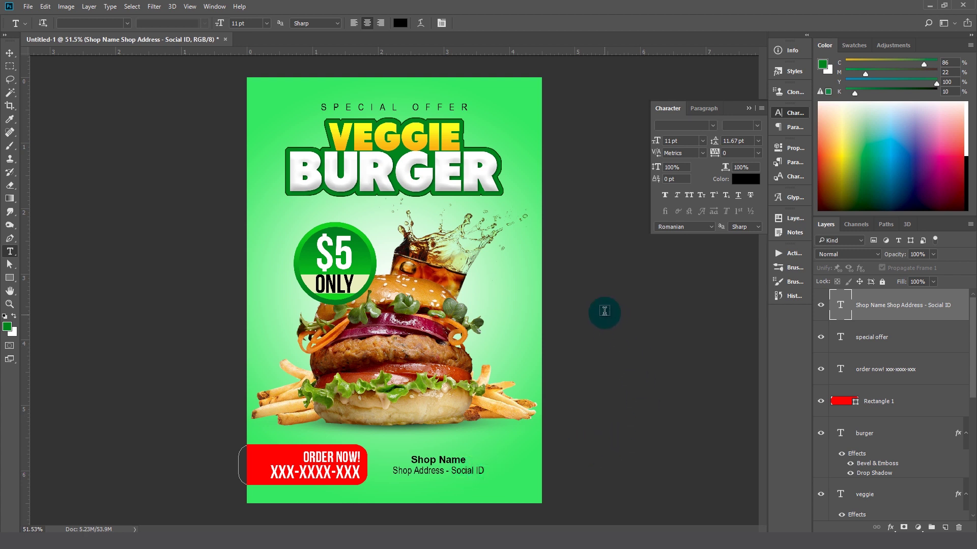
scroll(604, 311, down, 1)
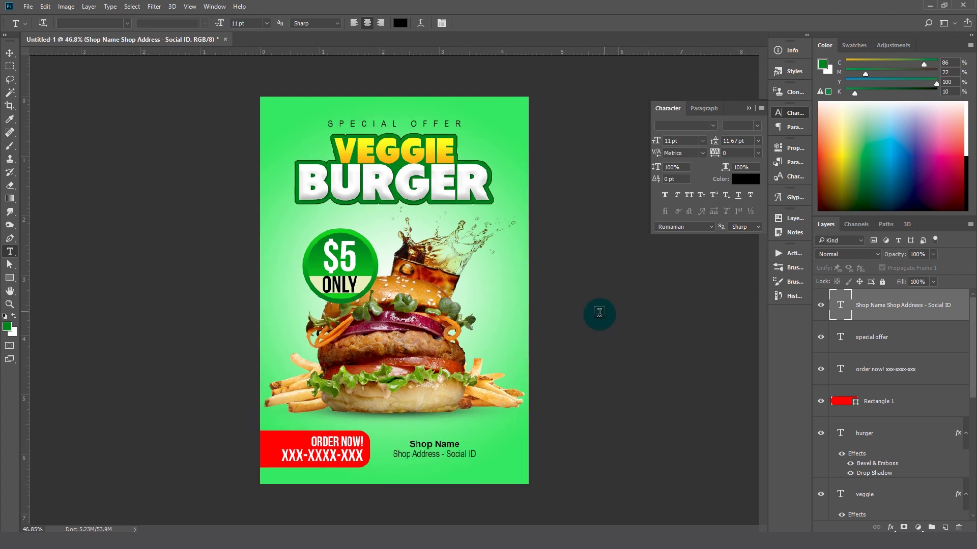
click(748, 109)
click(10, 53)
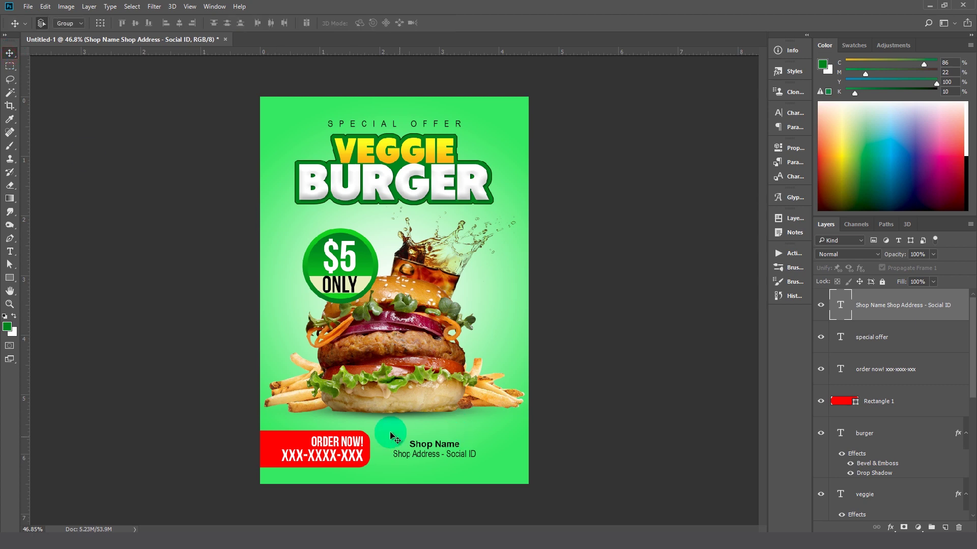